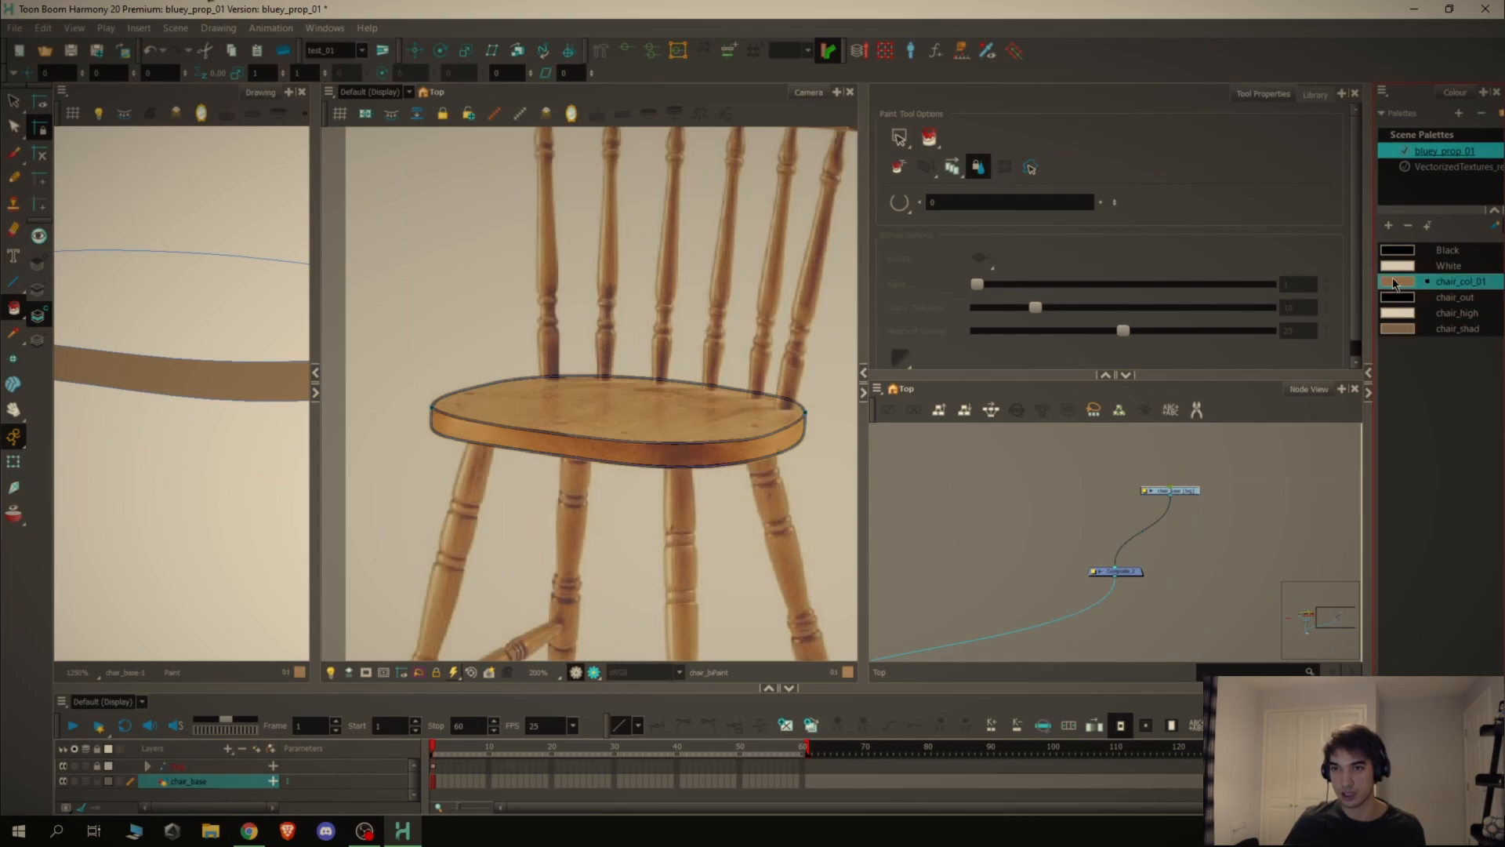
Step: Fill the top surface of the chair seat with the chair_col_01 colour
{"action": "left_click", "coordinate": [181, 302]}
{"action": "scroll", "coordinate": [266, 488], "scroll_direction": "down", "scroll_amount": 2}
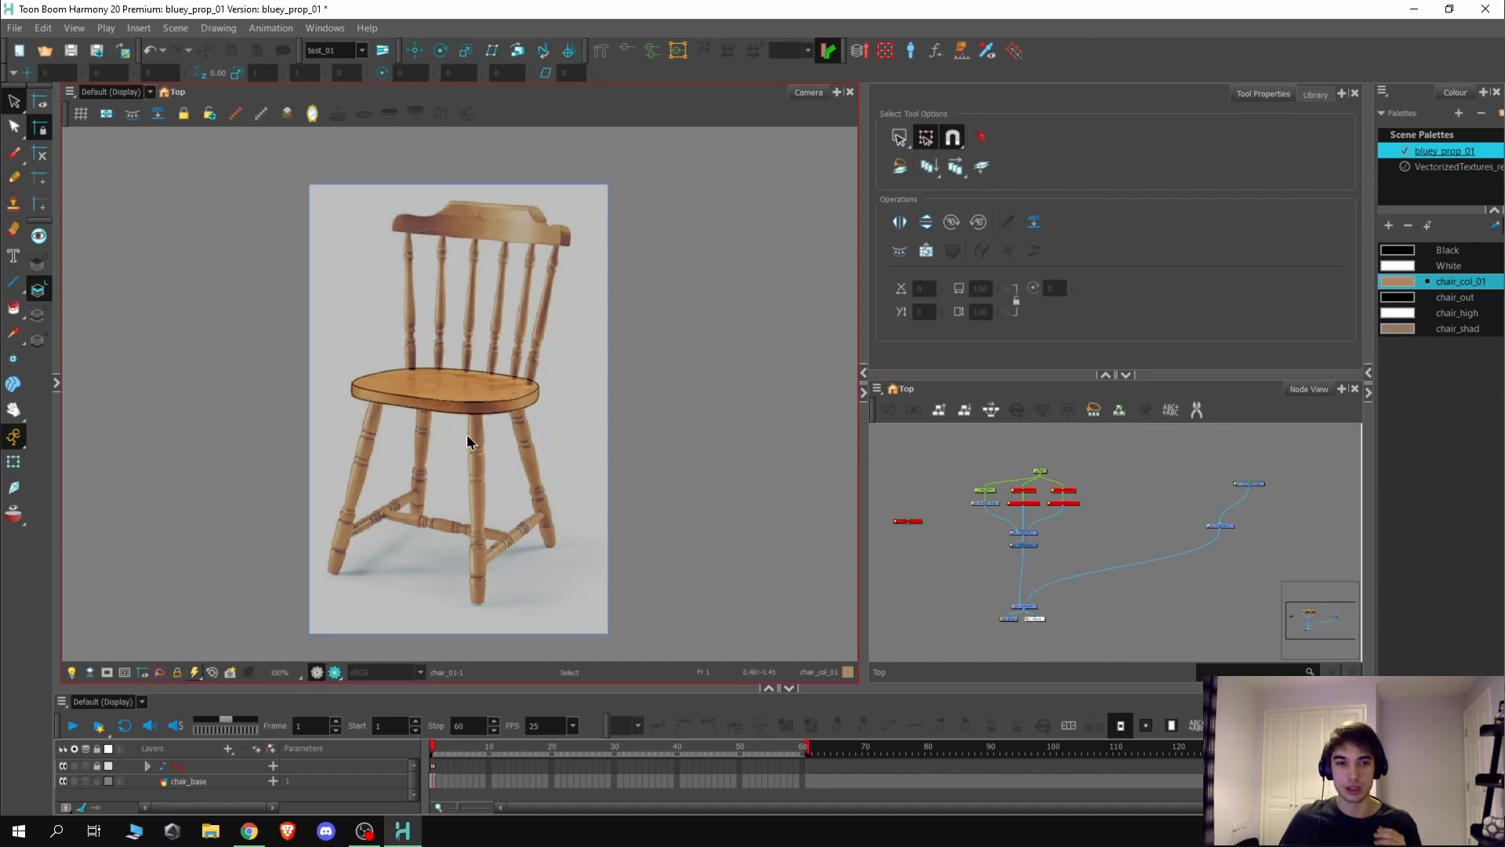
{"action": "scroll", "coordinate": [467, 434], "scroll_direction": "up", "scroll_amount": 1}
{"action": "scroll", "coordinate": [482, 481], "scroll_direction": "down", "scroll_amount": 1}
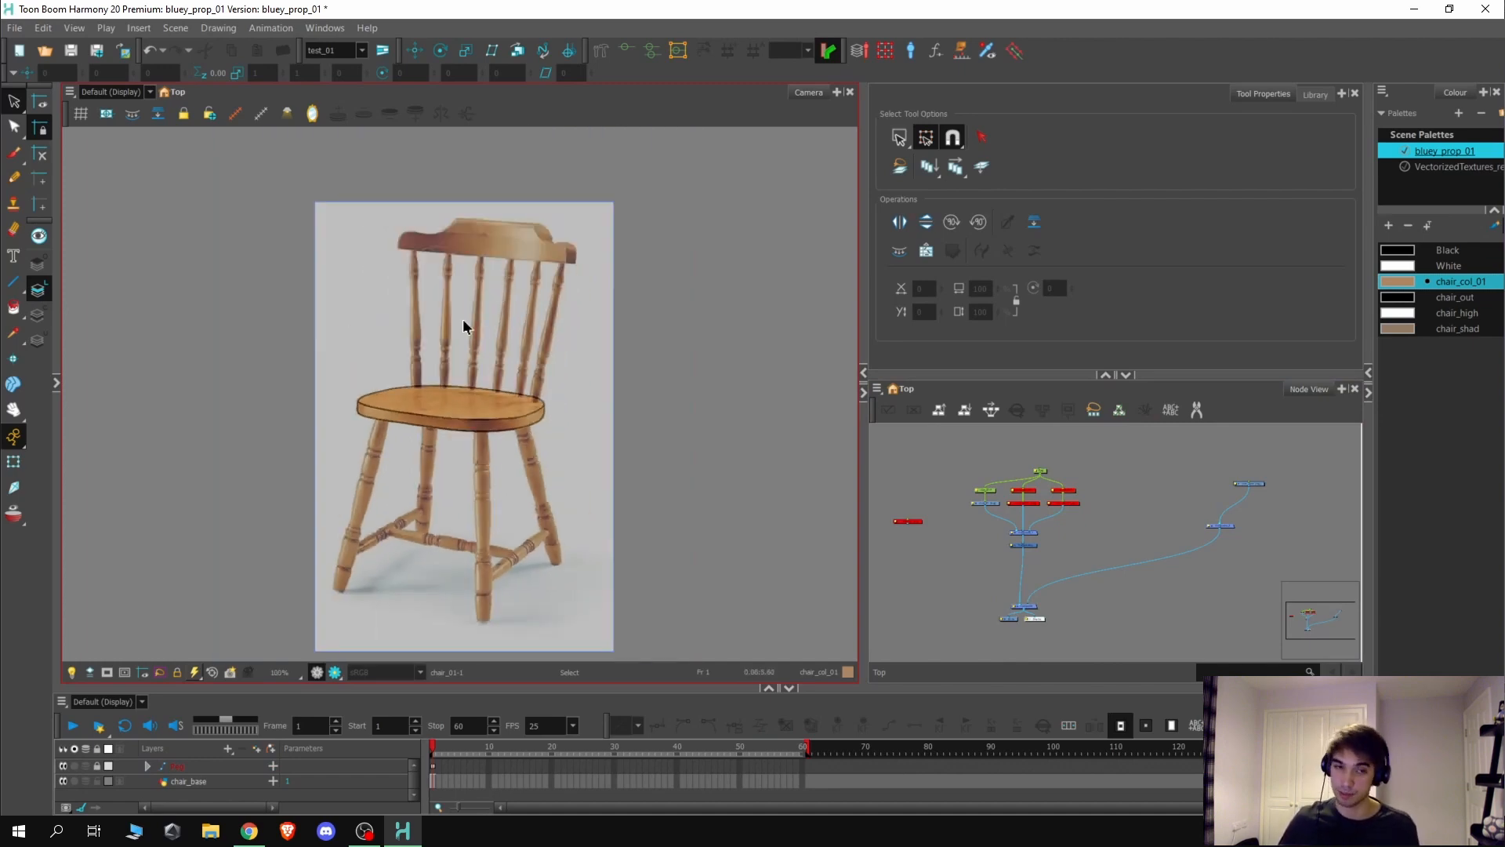
{"action": "scroll", "coordinate": [512, 240], "scroll_direction": "up", "scroll_amount": 1}
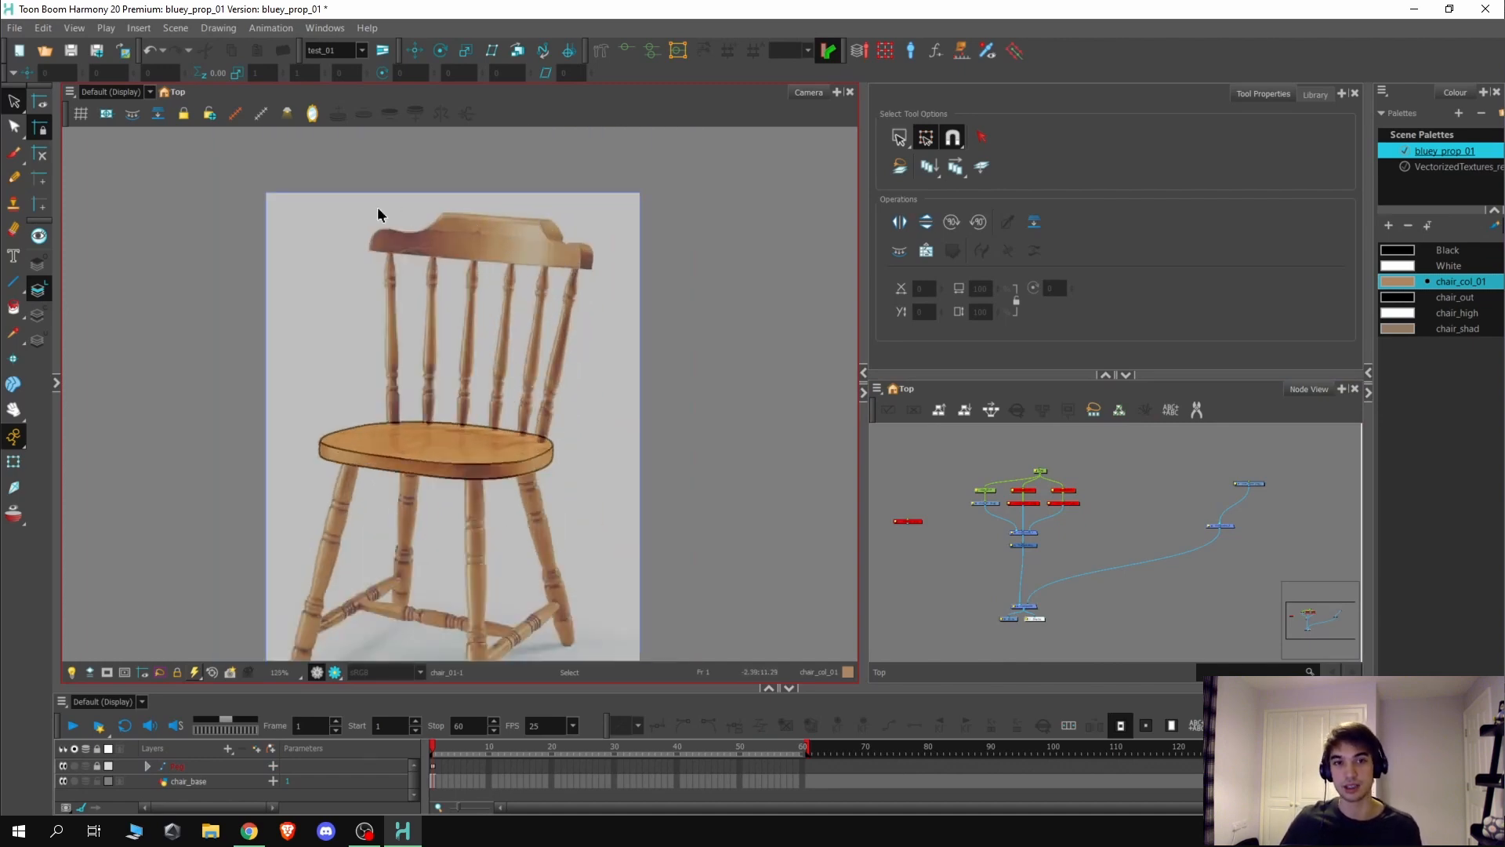
{"action": "scroll", "coordinate": [558, 285], "scroll_direction": "down", "scroll_amount": 2}
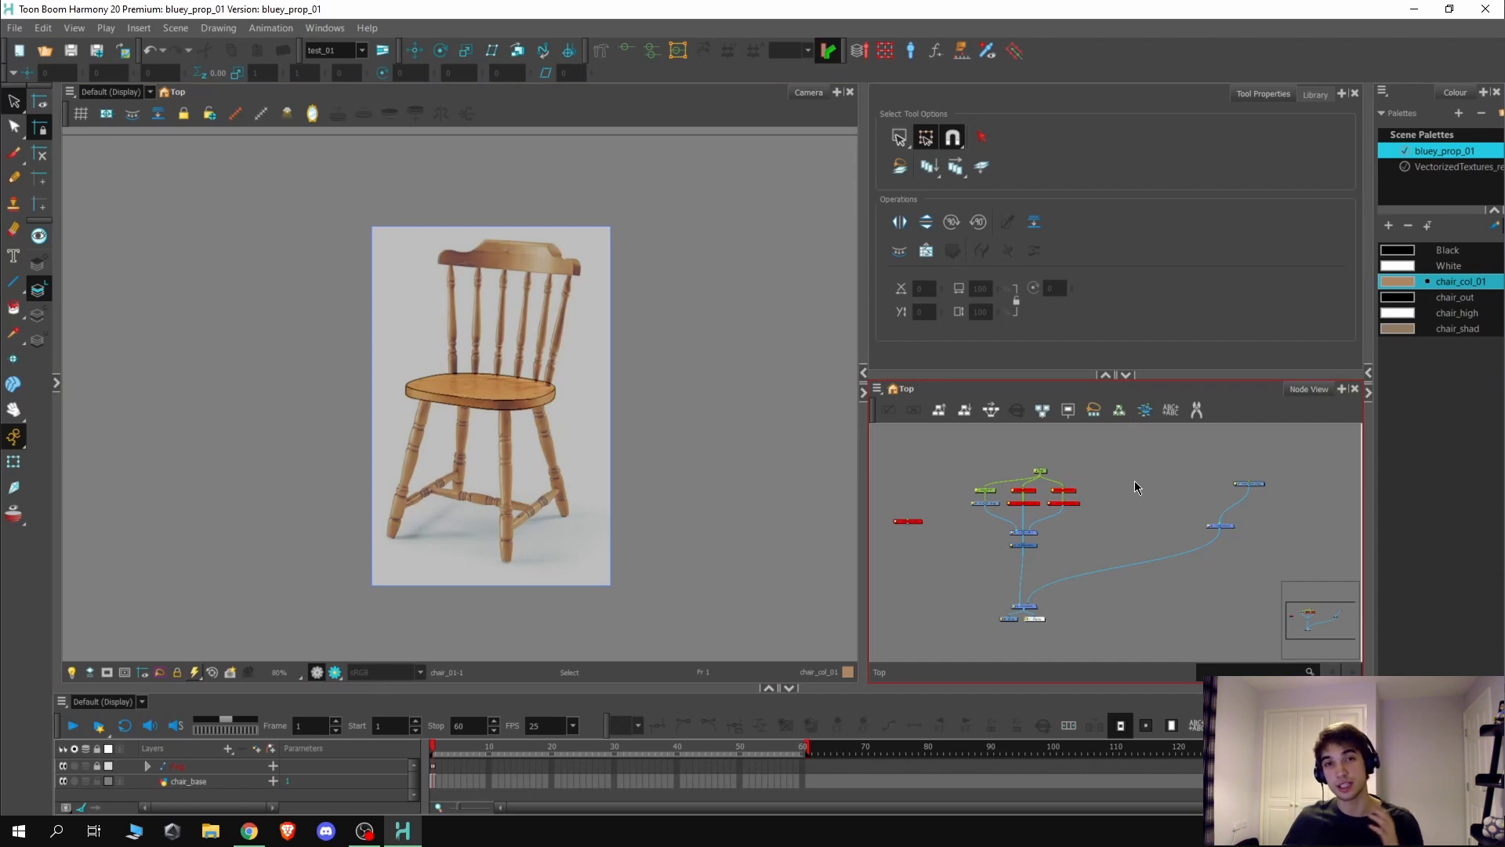
Step: Add a vector drawing layer named chair_leg_01
{"action": "scroll", "coordinate": [1170, 528], "scroll_direction": "up", "scroll_amount": 3}
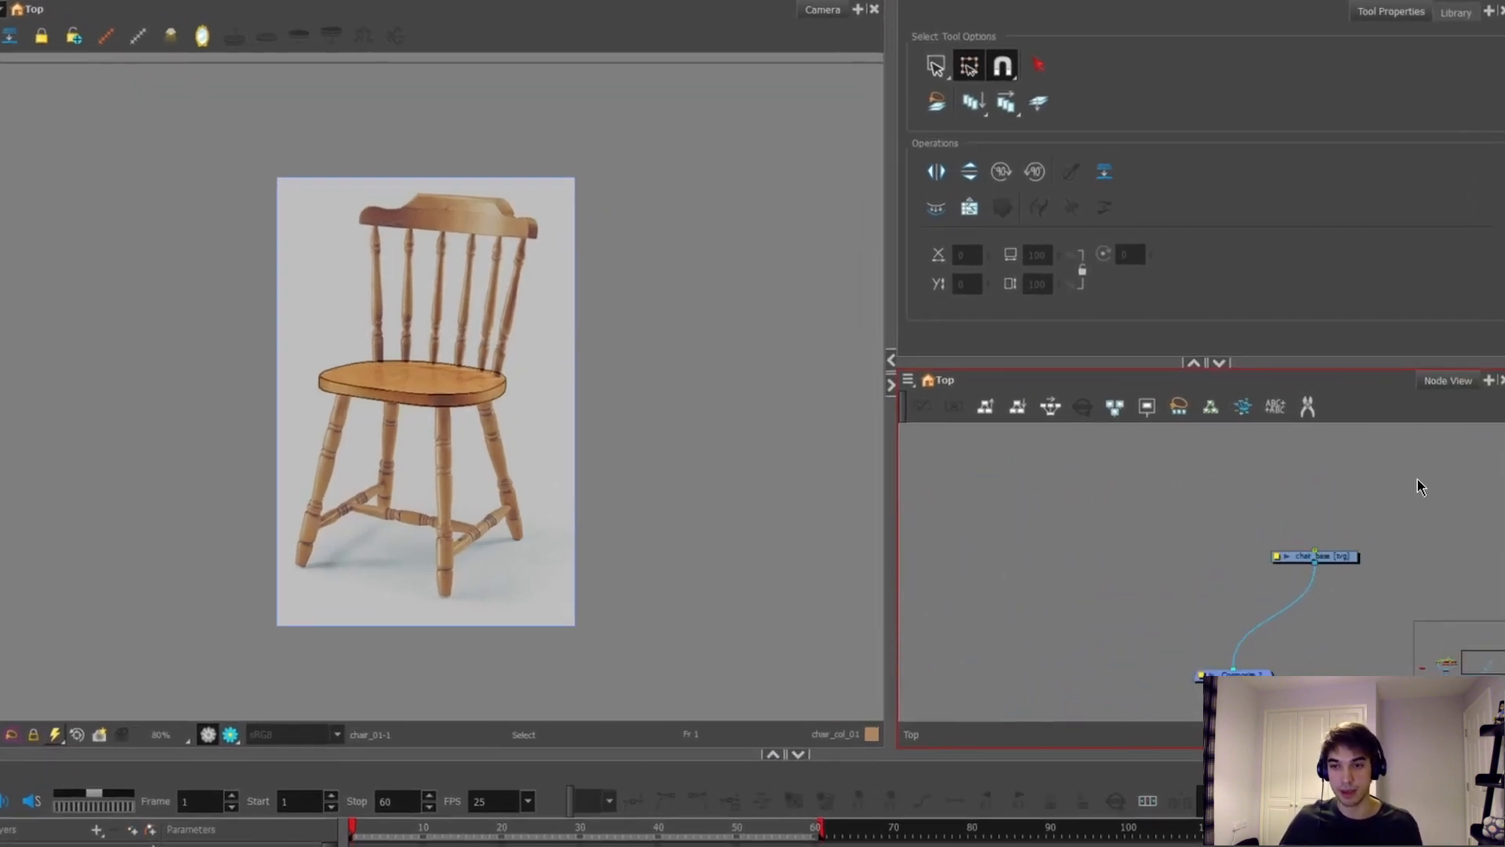
{"action": "scroll", "coordinate": [1270, 494], "scroll_direction": "up", "scroll_amount": 2}
{"action": "left_click", "coordinate": [1226, 488]}
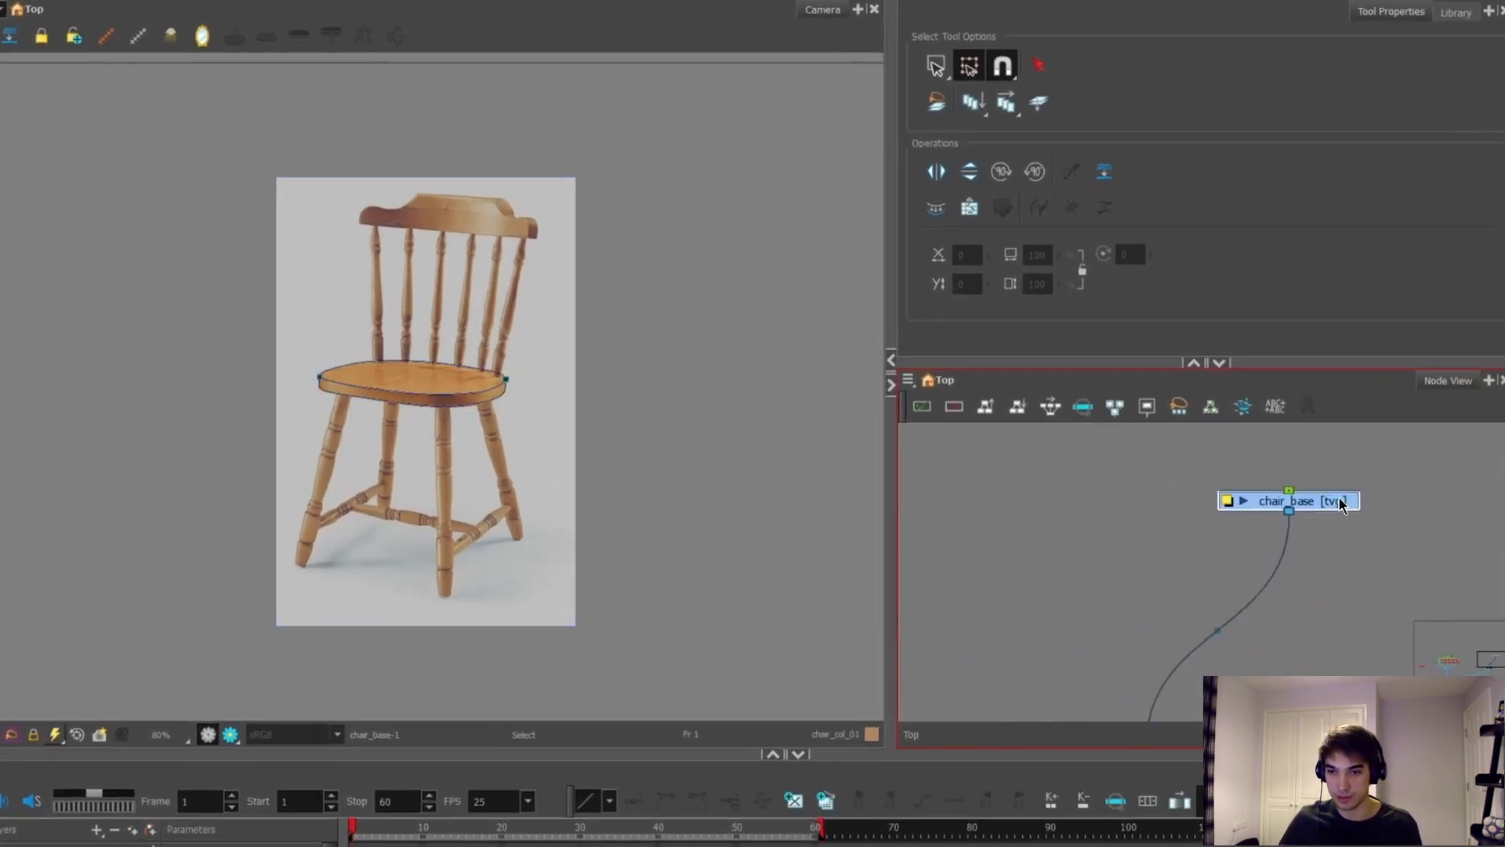
{"action": "left_click_drag", "start_coordinate": [1339, 498], "coordinate": [1344, 489]}
{"action": "scroll", "coordinate": [1344, 517], "scroll_direction": "down", "scroll_amount": 1}
{"action": "left_click", "coordinate": [1317, 553]}
{"action": "scroll", "coordinate": [1315, 557], "scroll_direction": "down", "scroll_amount": 1}
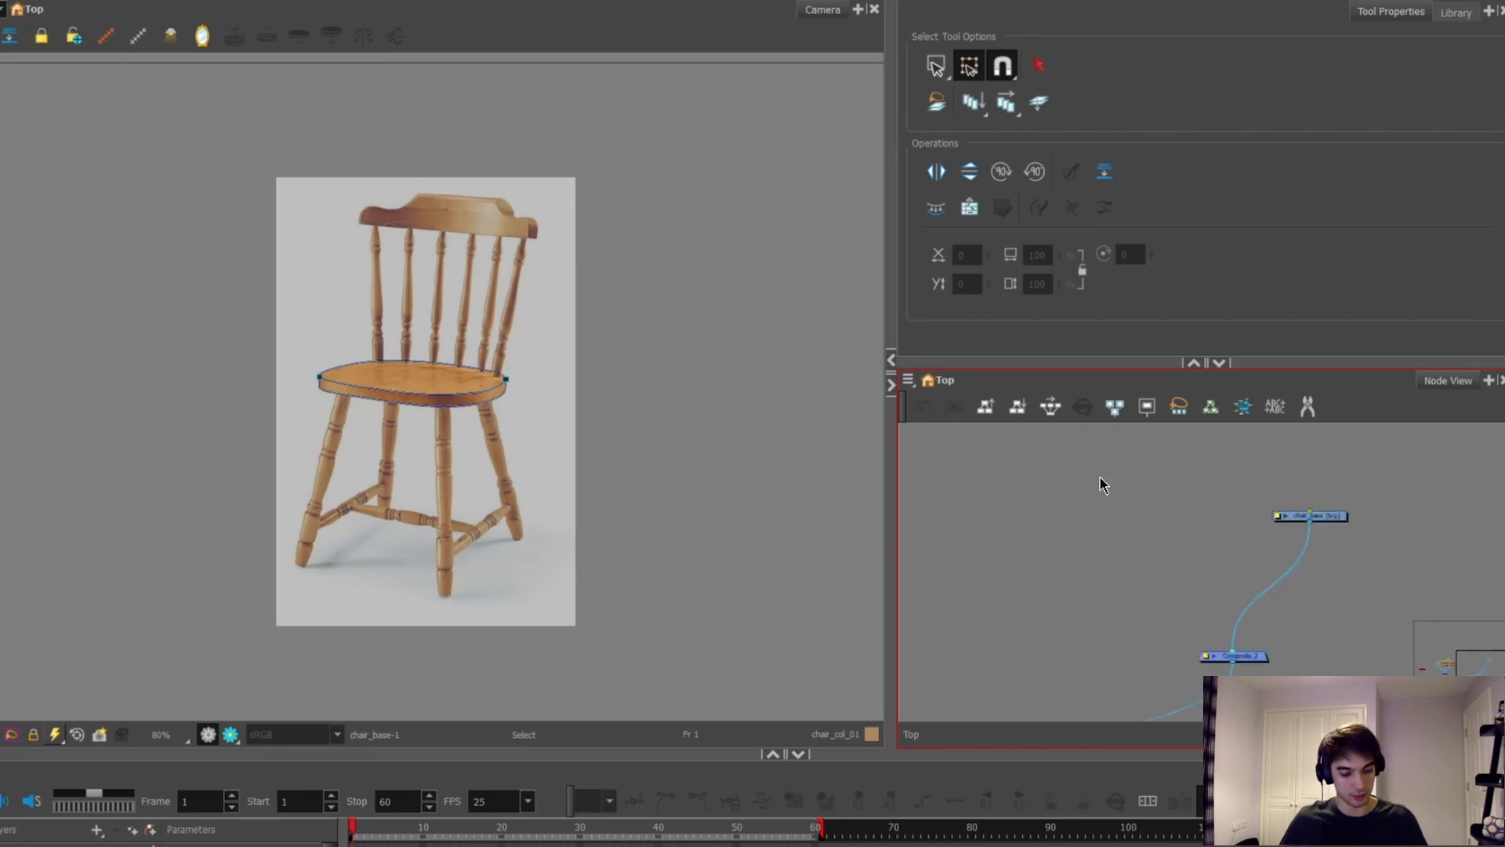
{"action": "key", "text": "ctrl+r"}
{"action": "type", "text": "c"}
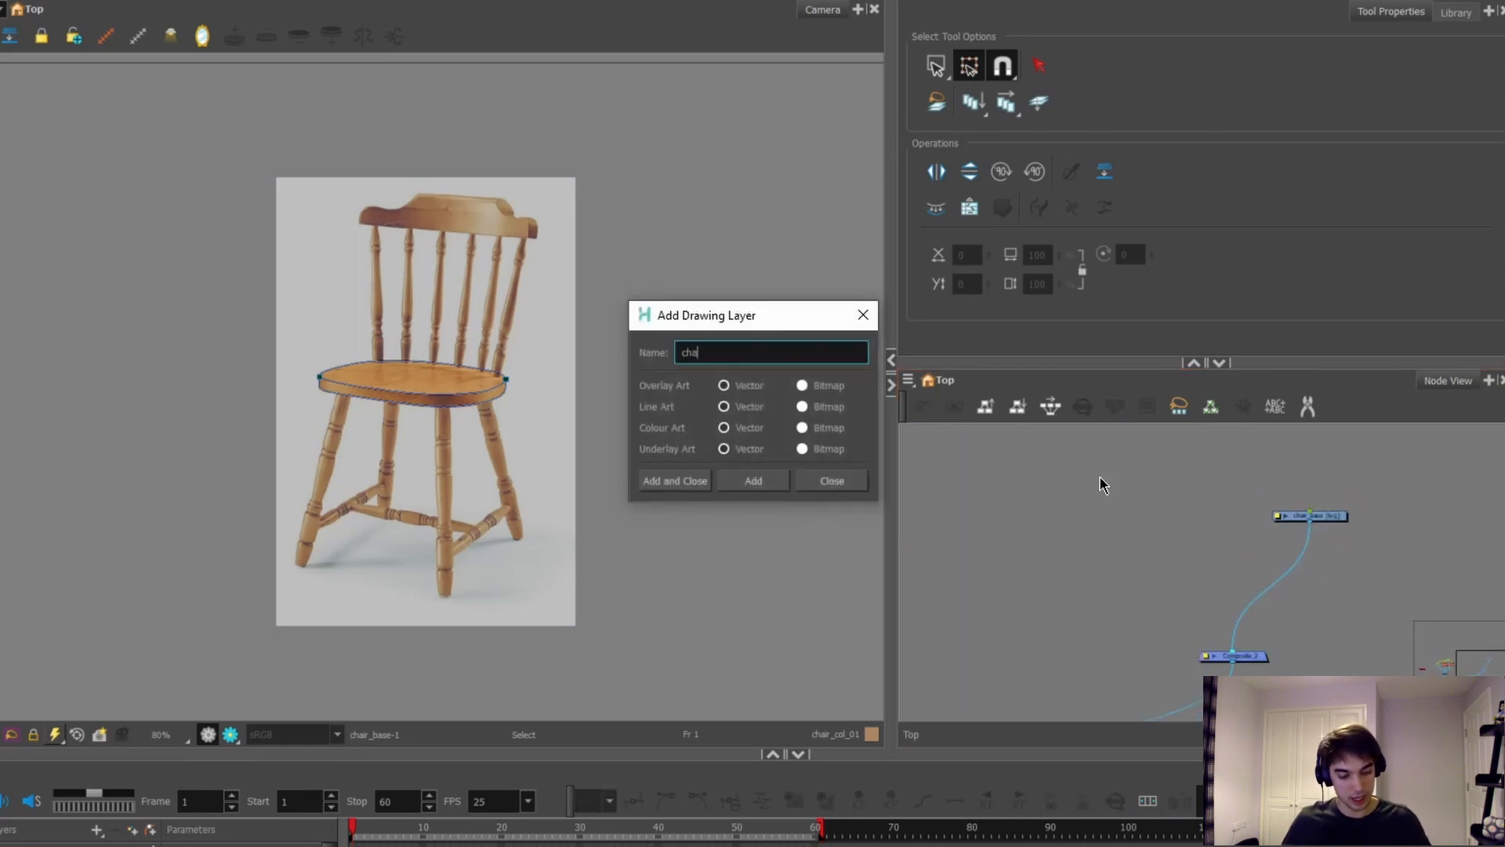
{"action": "type", "text": "hair_leg_0"}
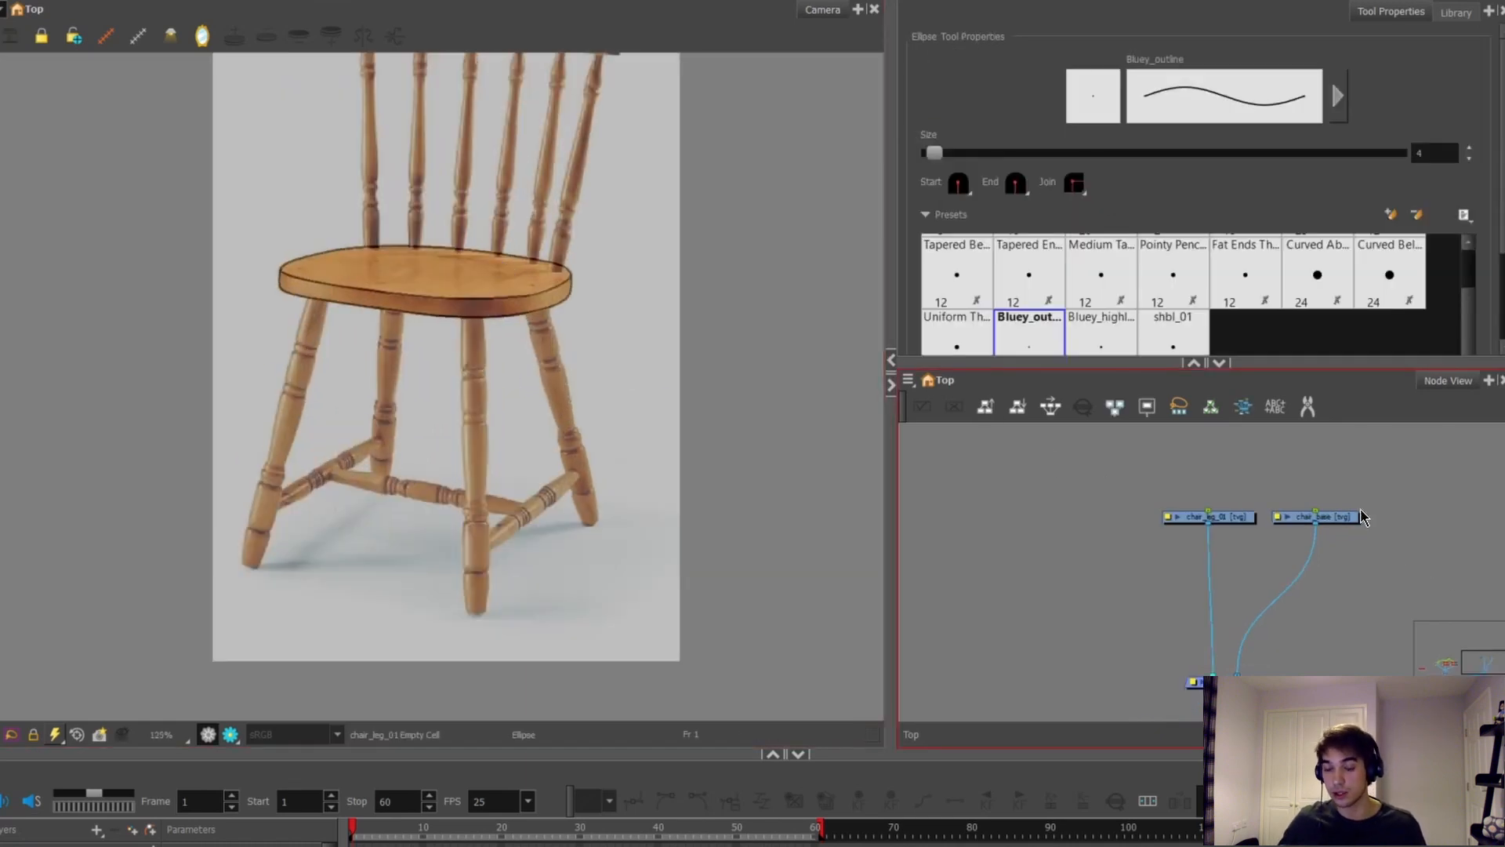
Step: Disable the chair_base node to reveal the reference photo's seat, and enable it again
{"action": "left_click", "coordinate": [1341, 519]}
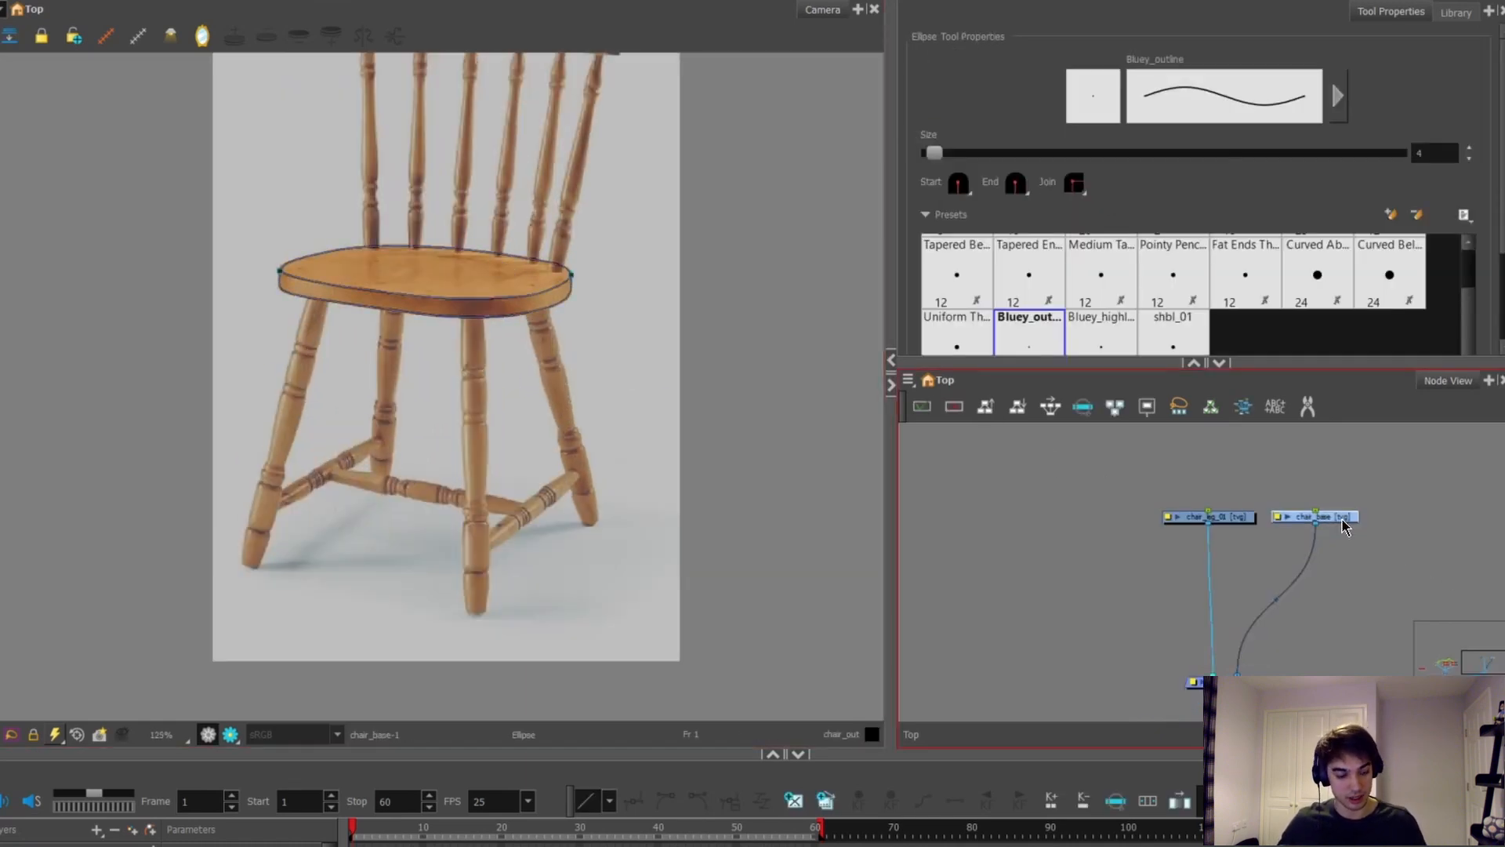
{"action": "key", "text": "d"}
{"action": "key", "text": "a"}
{"action": "key", "text": "d"}
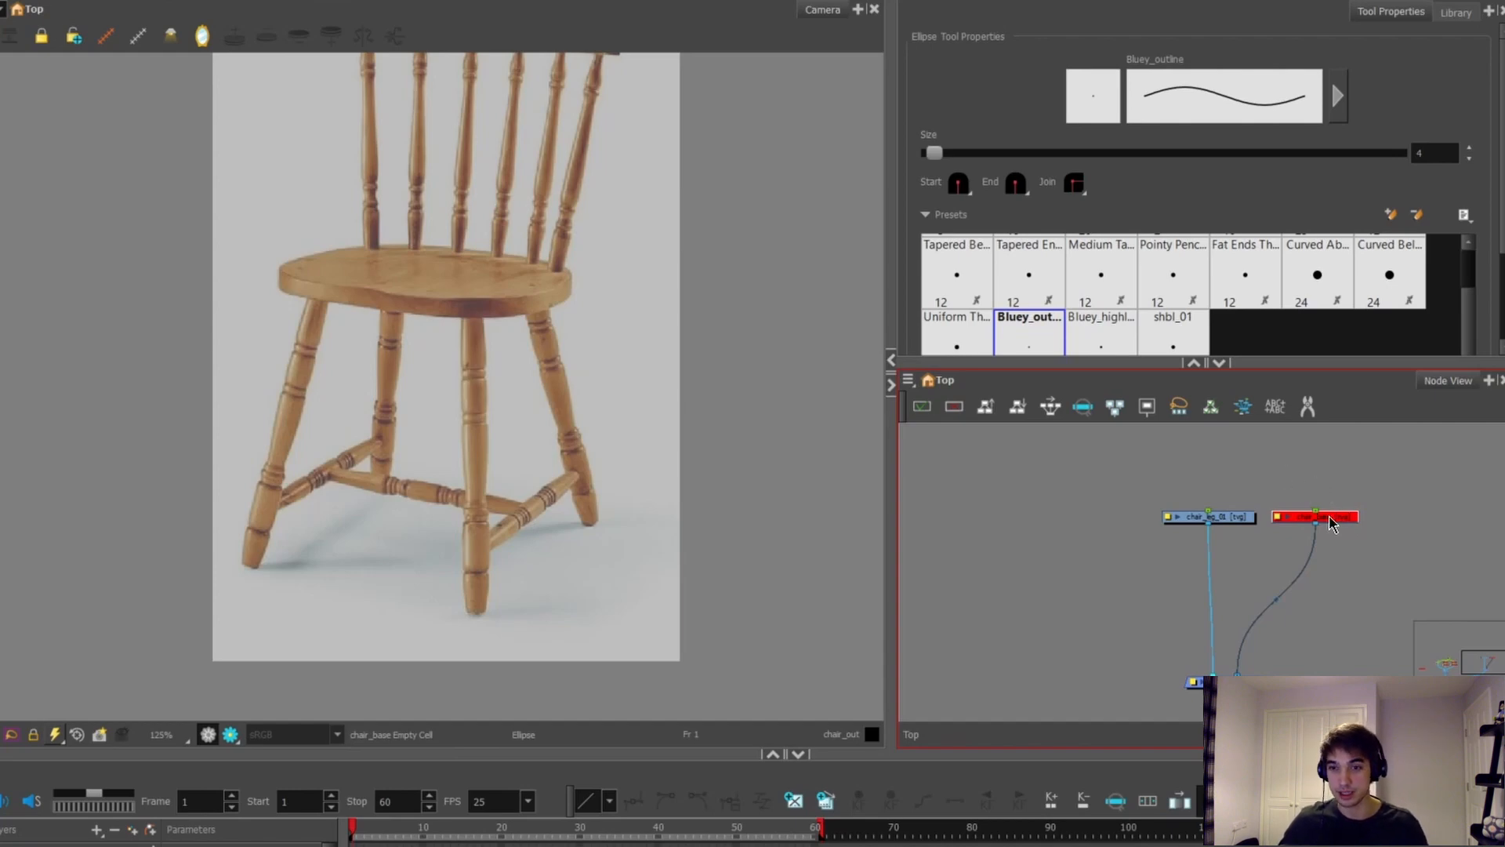
{"action": "key", "text": "a"}
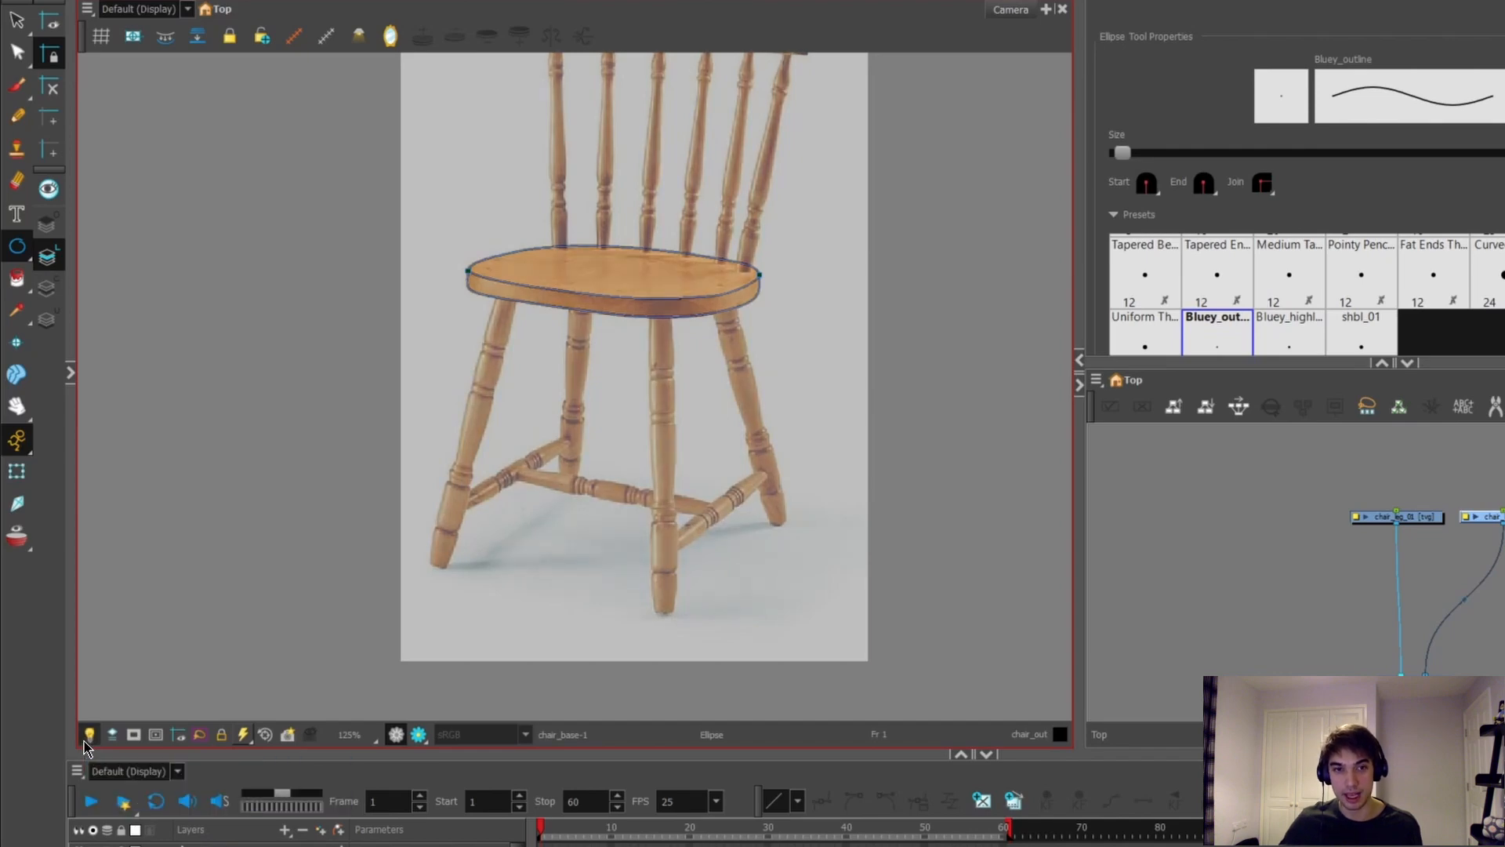
Step: Compare the light table display with chair_base and chair_leg_01 selected in turn, ending on chair_leg_01
{"action": "left_click", "coordinate": [1403, 516]}
{"action": "scroll", "coordinate": [571, 295], "scroll_direction": "up", "scroll_amount": 3}
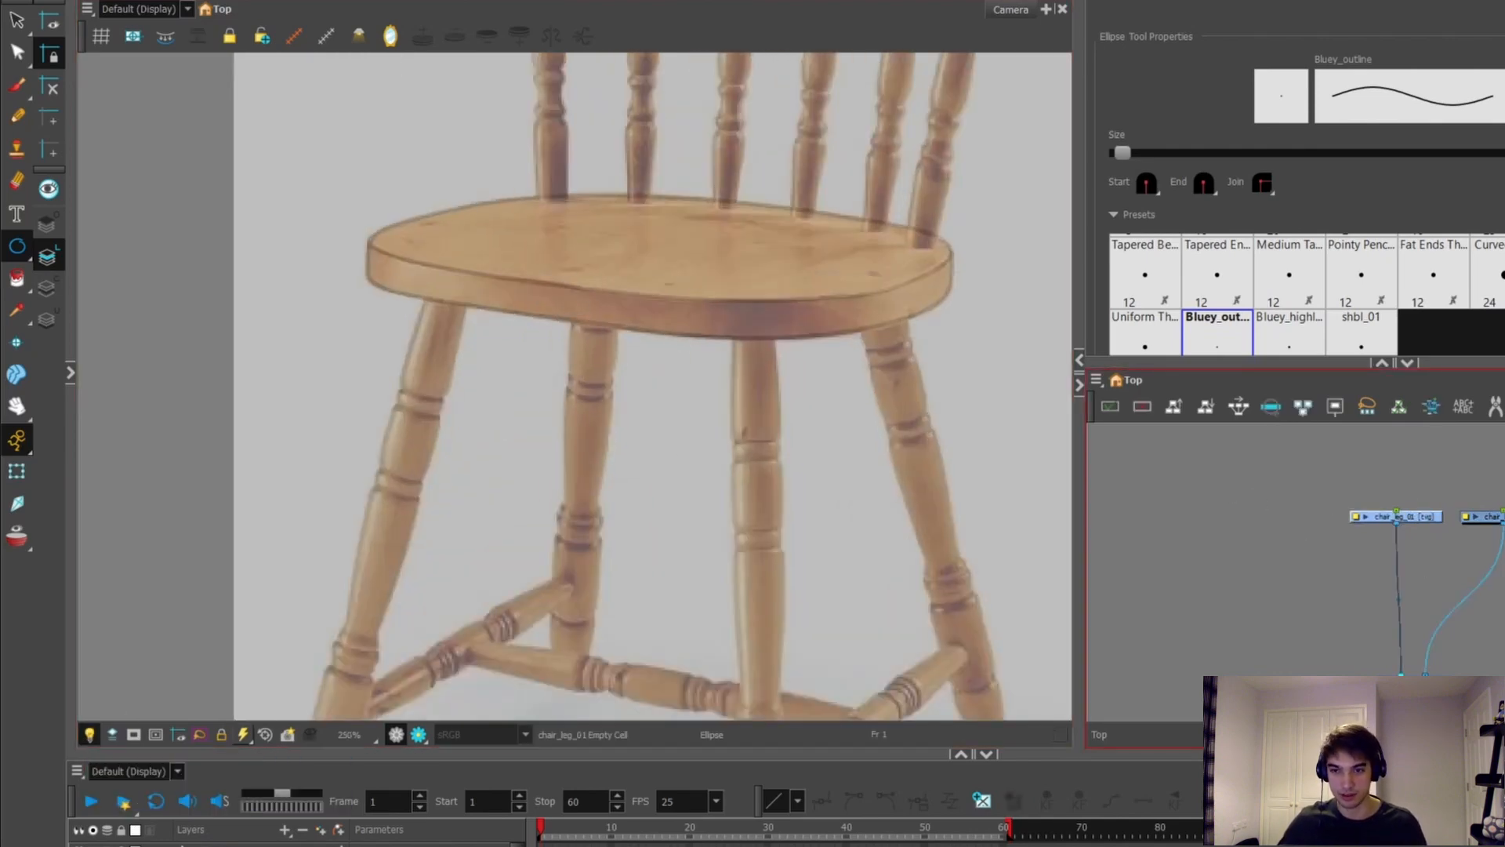
{"action": "left_click", "coordinate": [1484, 517]}
{"action": "left_click", "coordinate": [1436, 482]}
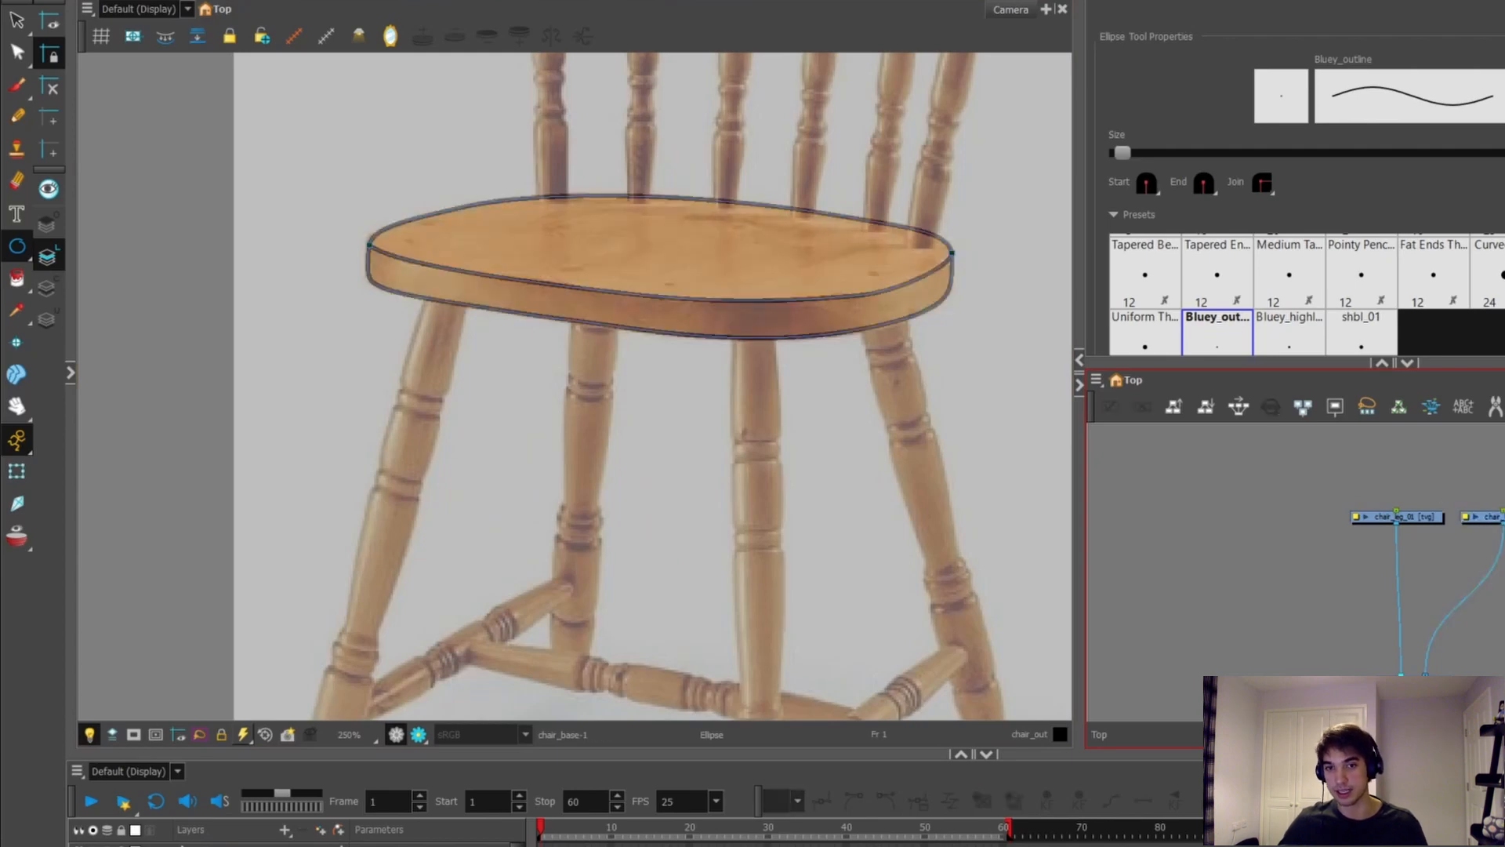
{"action": "scroll", "coordinate": [815, 200], "scroll_direction": "up", "scroll_amount": 2}
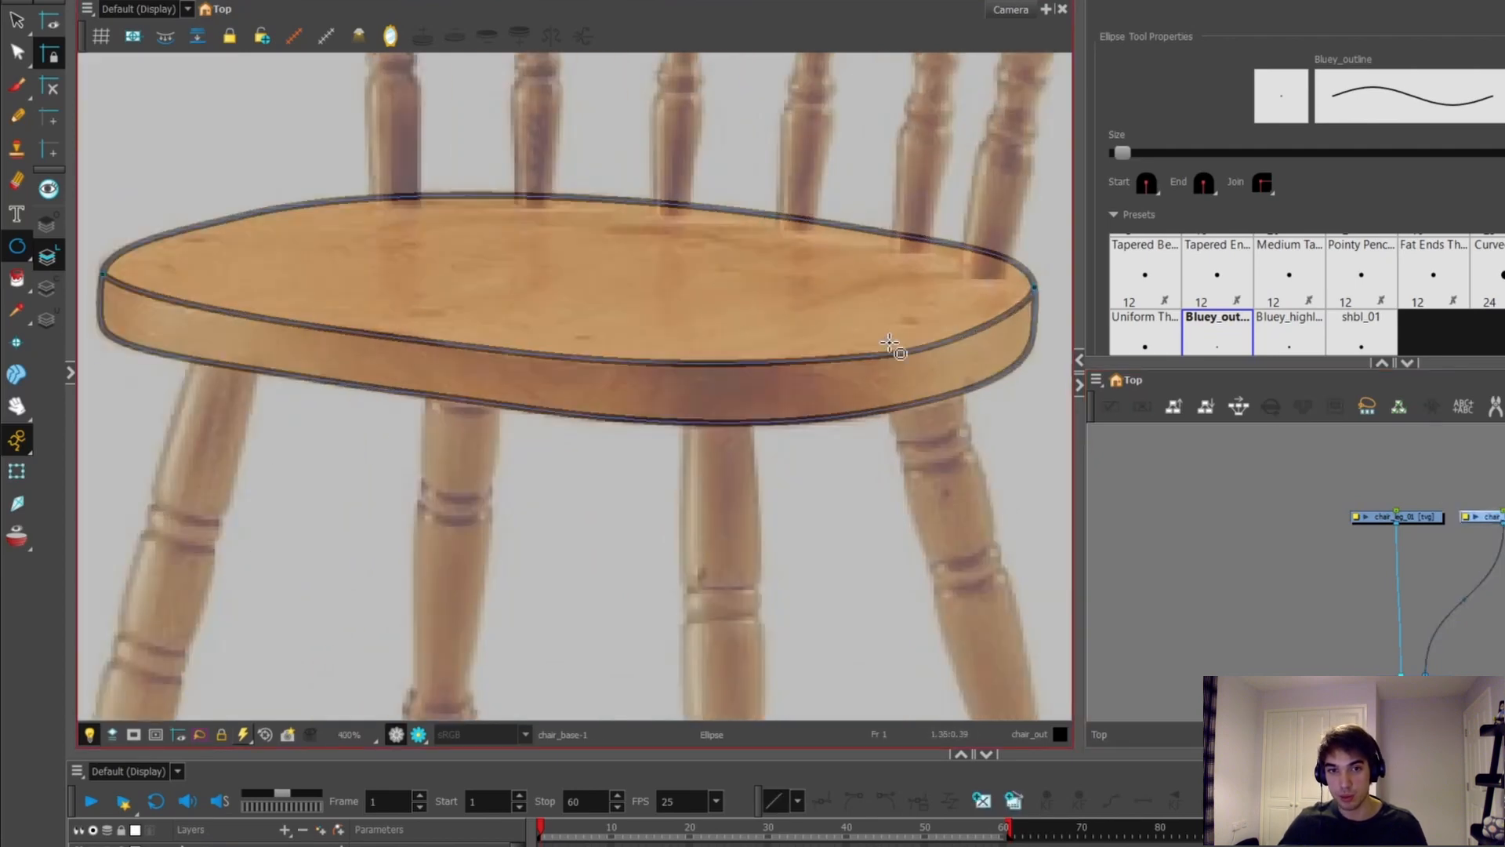
{"action": "left_click", "coordinate": [1425, 519]}
{"action": "scroll", "coordinate": [715, 337], "scroll_direction": "down", "scroll_amount": 2}
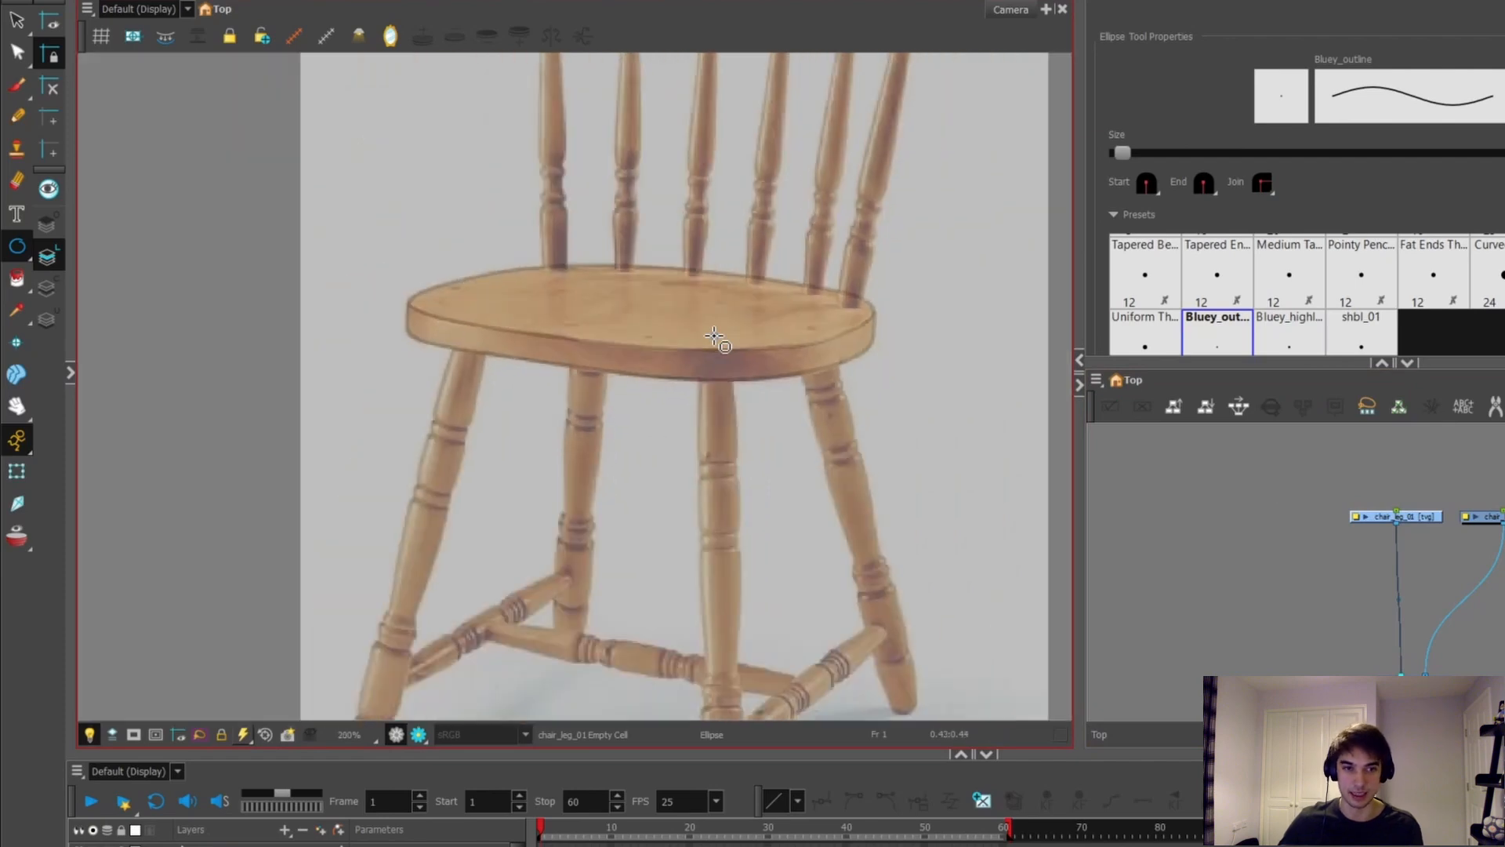
{"action": "scroll", "coordinate": [715, 337], "scroll_direction": "down", "scroll_amount": 1}
{"action": "left_click_drag", "start_coordinate": [670, 178], "coordinate": [719, 583]}
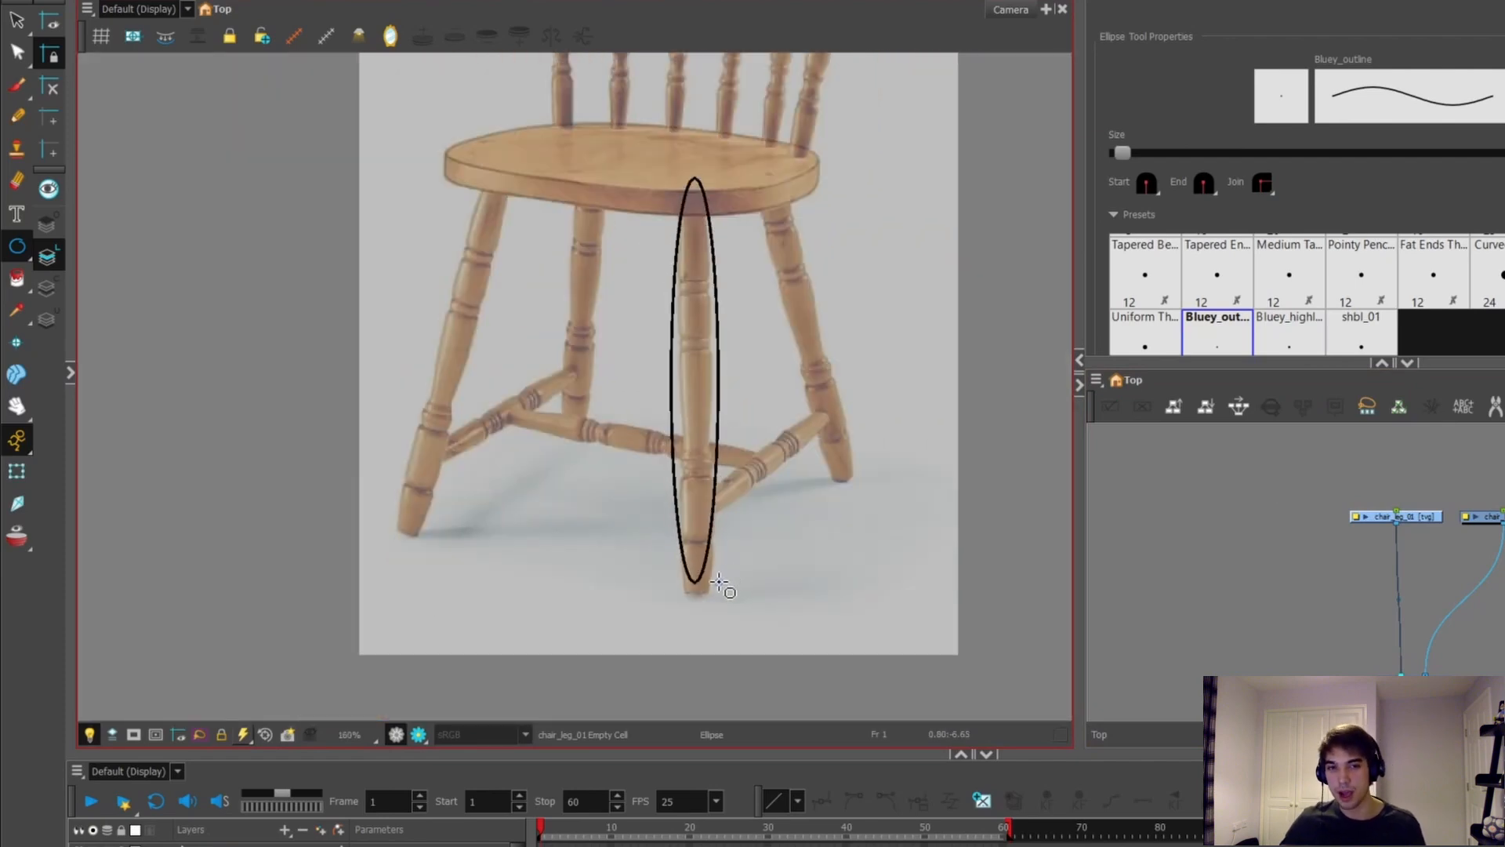
{"action": "key", "text": "ctrl+z"}
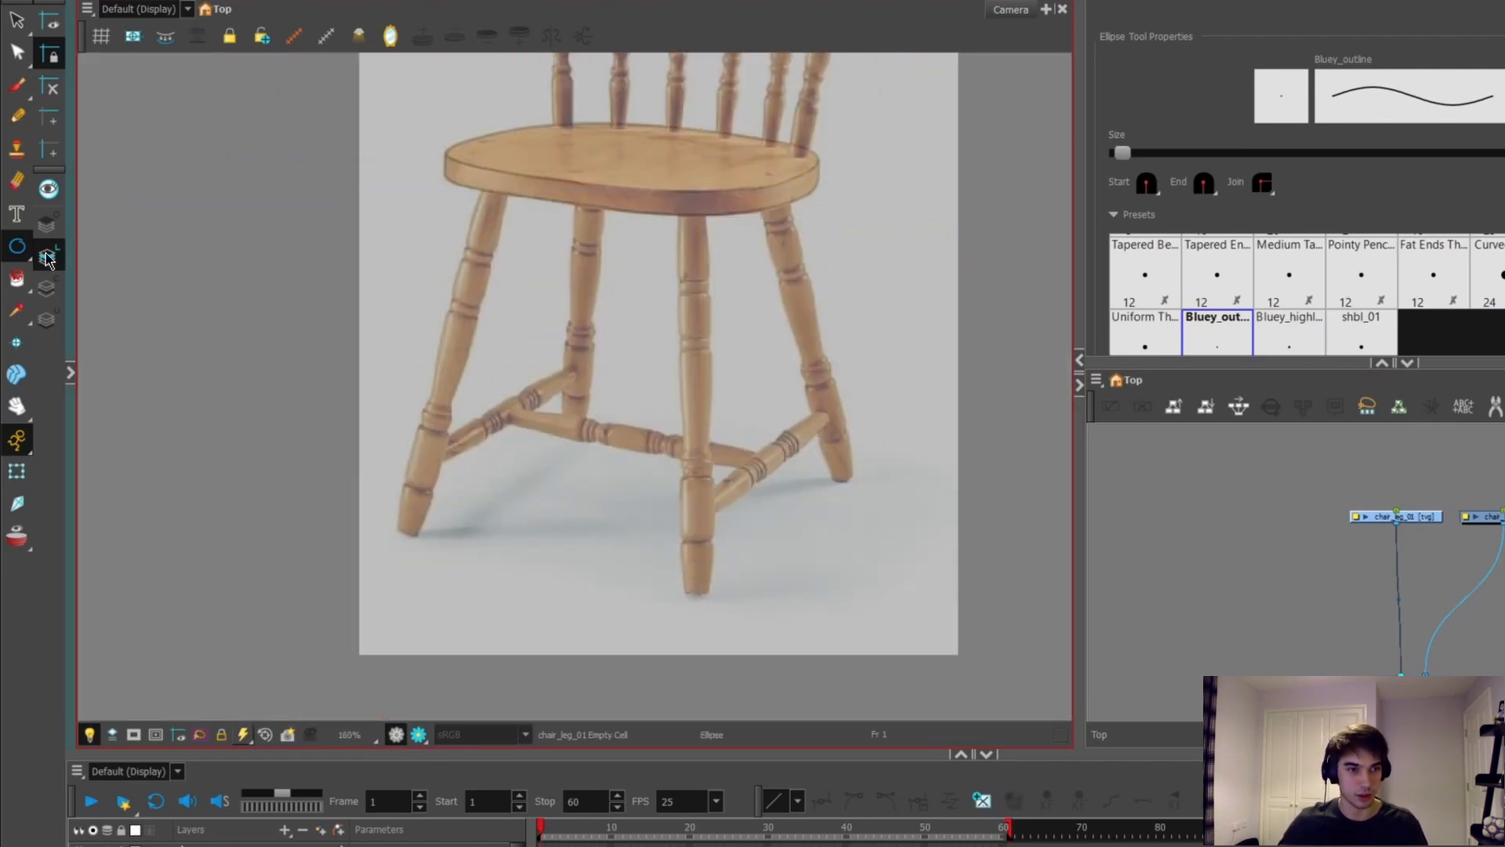
Step: Draw a tall, narrow rectangle with the Bluey_outline brush over the reference's front leg, from the seat edge to the foot
{"action": "left_click", "coordinate": [16, 246]}
{"action": "left_click", "coordinate": [79, 238]}
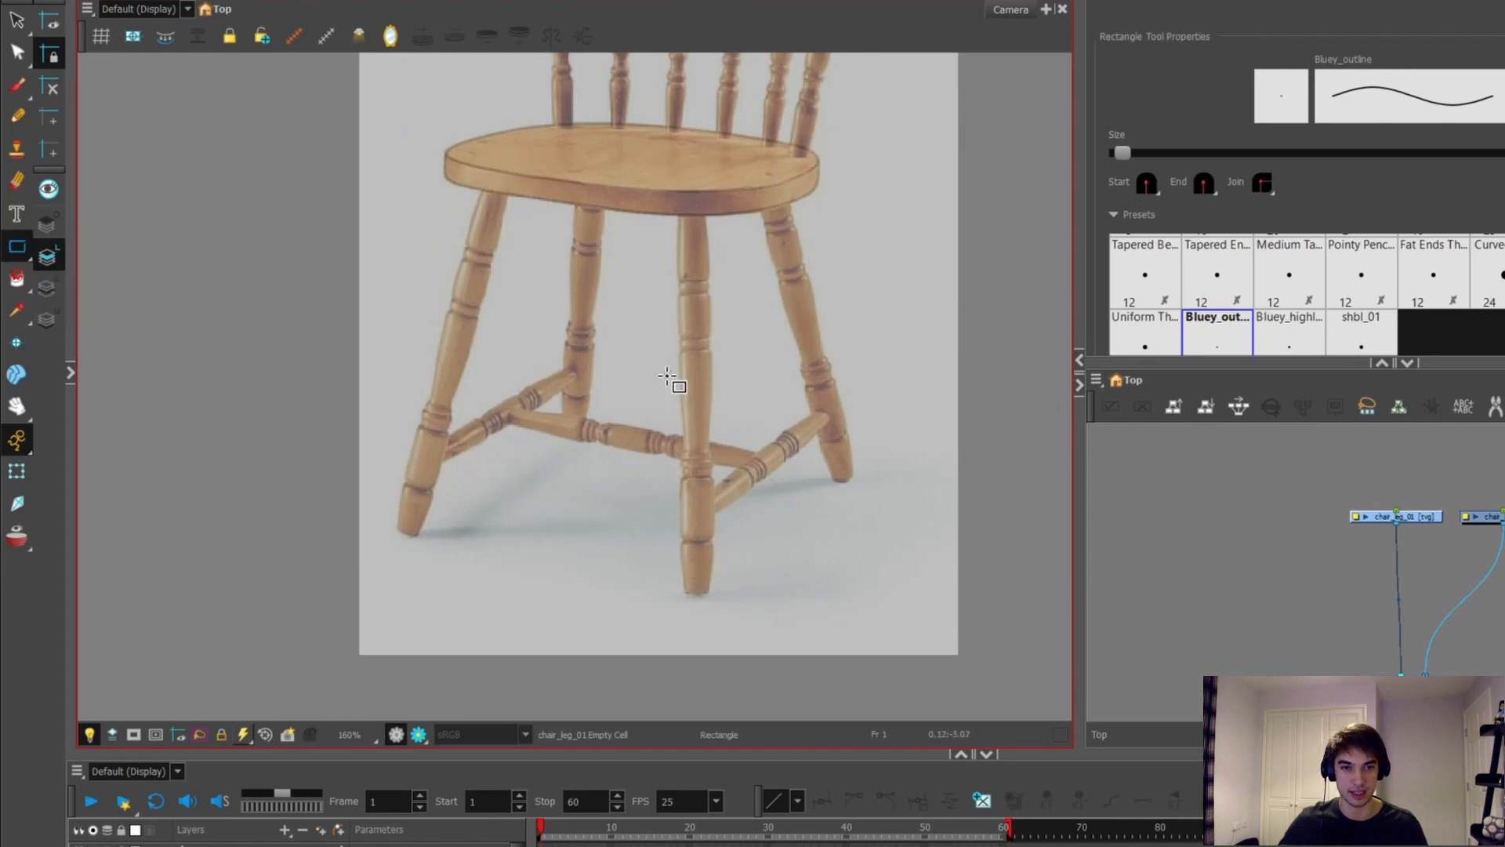
{"action": "scroll", "coordinate": [672, 253], "scroll_direction": "up", "scroll_amount": 1}
{"action": "left_click_drag", "start_coordinate": [676, 182], "coordinate": [714, 663]}
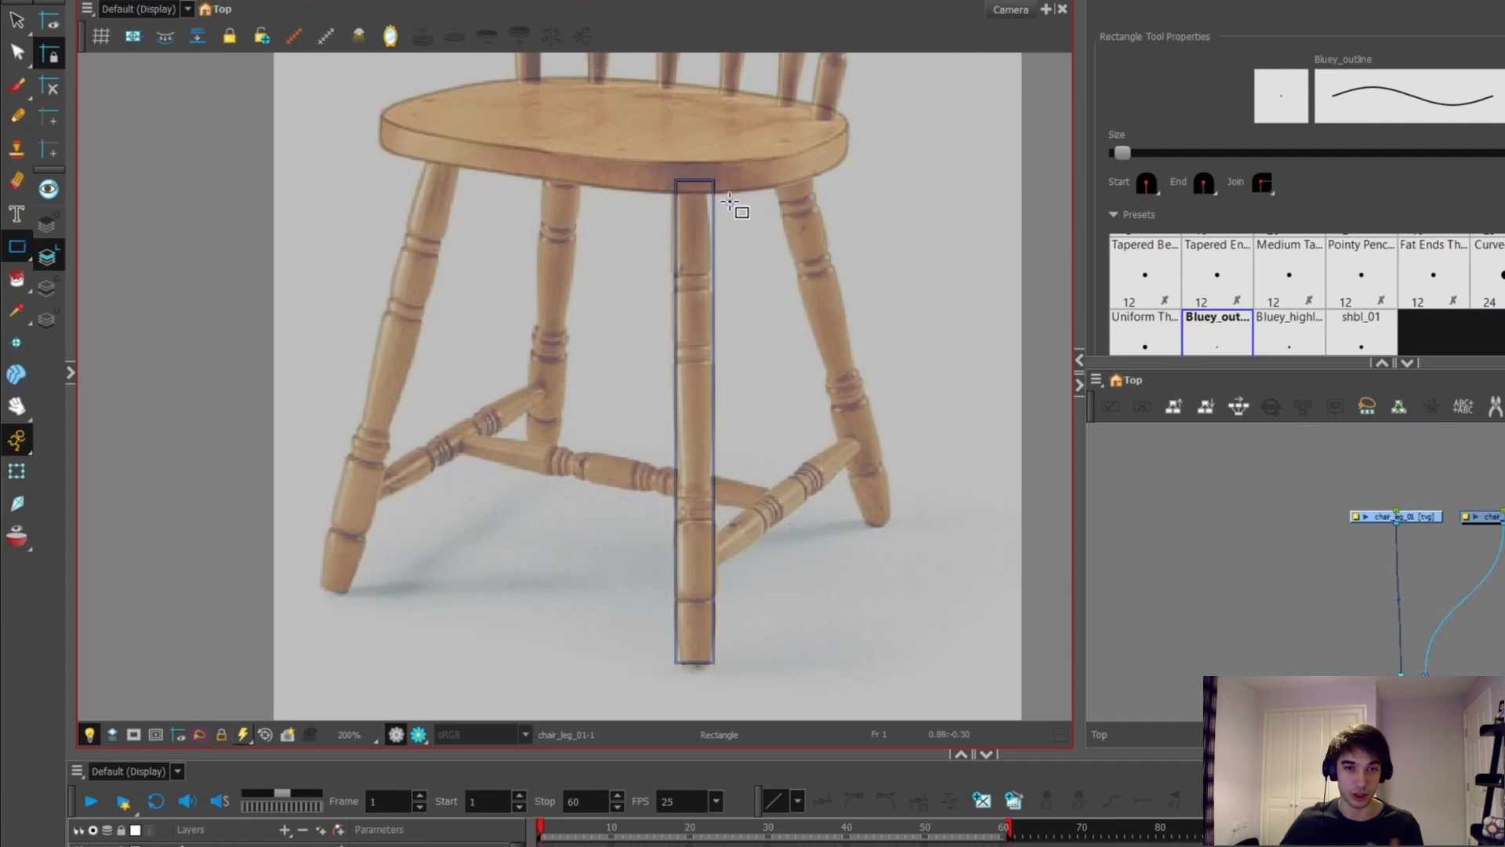
Step: With the Contour Editor, move the leg rectangle's bottom-left corner slightly inward to follow the reference leg's taper
{"action": "left_click", "coordinate": [20, 53]}
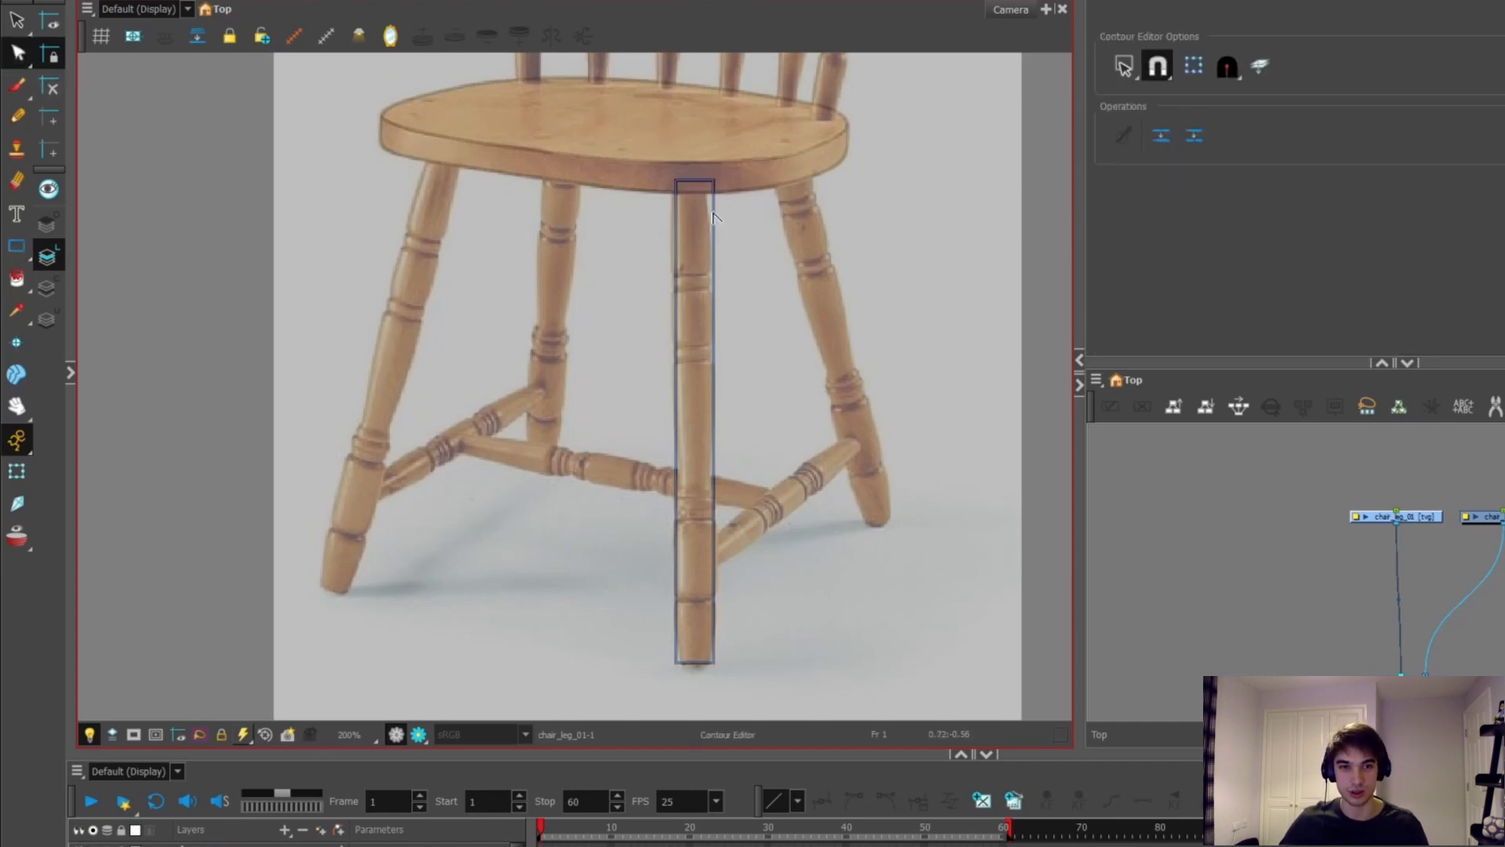
{"action": "scroll", "coordinate": [636, 135], "scroll_direction": "up", "scroll_amount": 1}
{"action": "scroll", "coordinate": [727, 216], "scroll_direction": "up", "scroll_amount": 3}
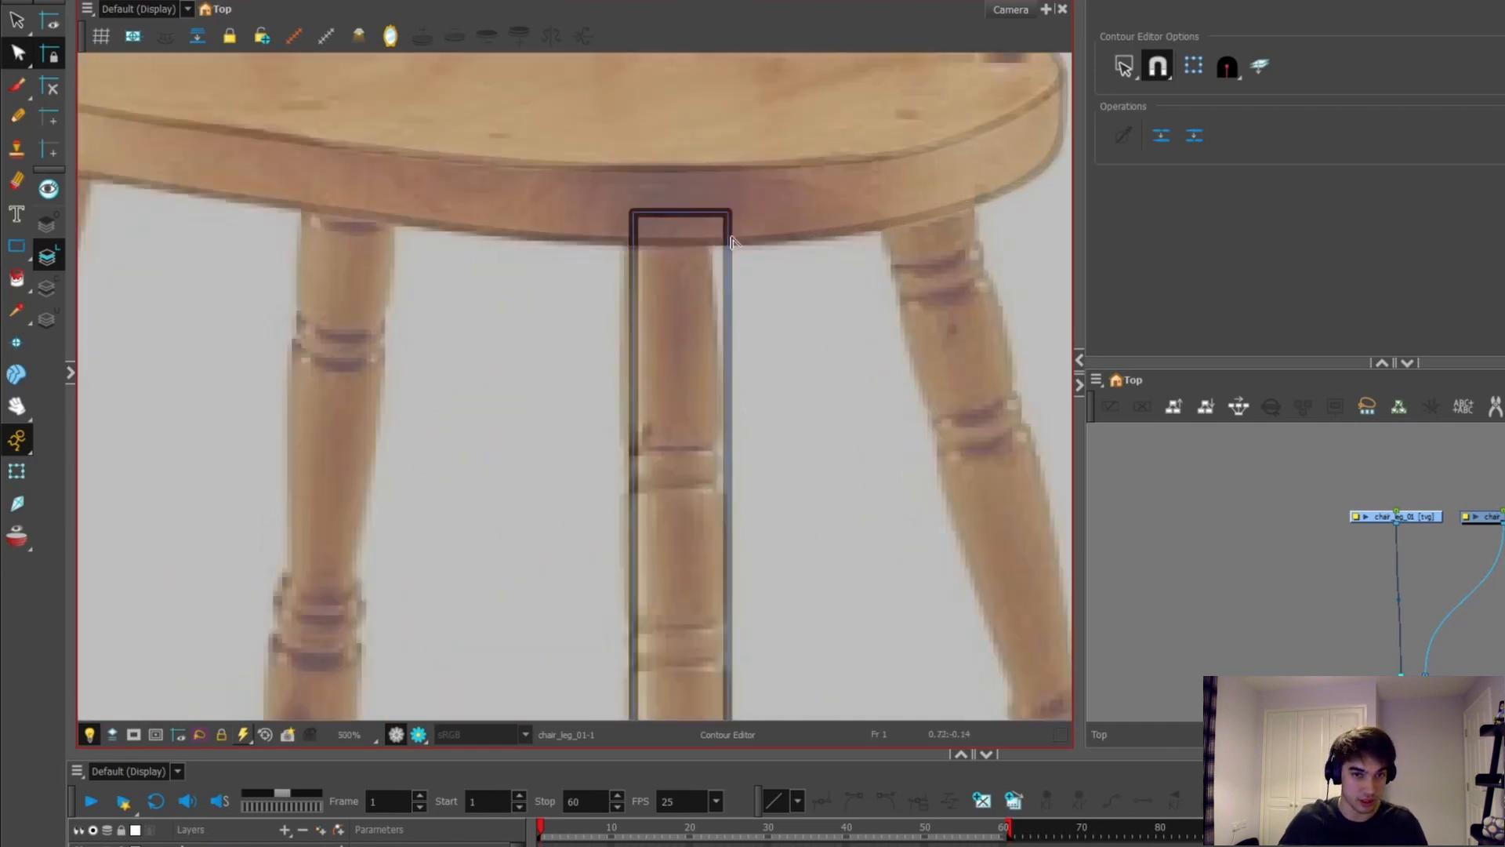
{"action": "scroll", "coordinate": [799, 326], "scroll_direction": "down", "scroll_amount": 2}
{"action": "scroll", "coordinate": [745, 202], "scroll_direction": "down", "scroll_amount": 1}
{"action": "scroll", "coordinate": [786, 282], "scroll_direction": "down", "scroll_amount": 2}
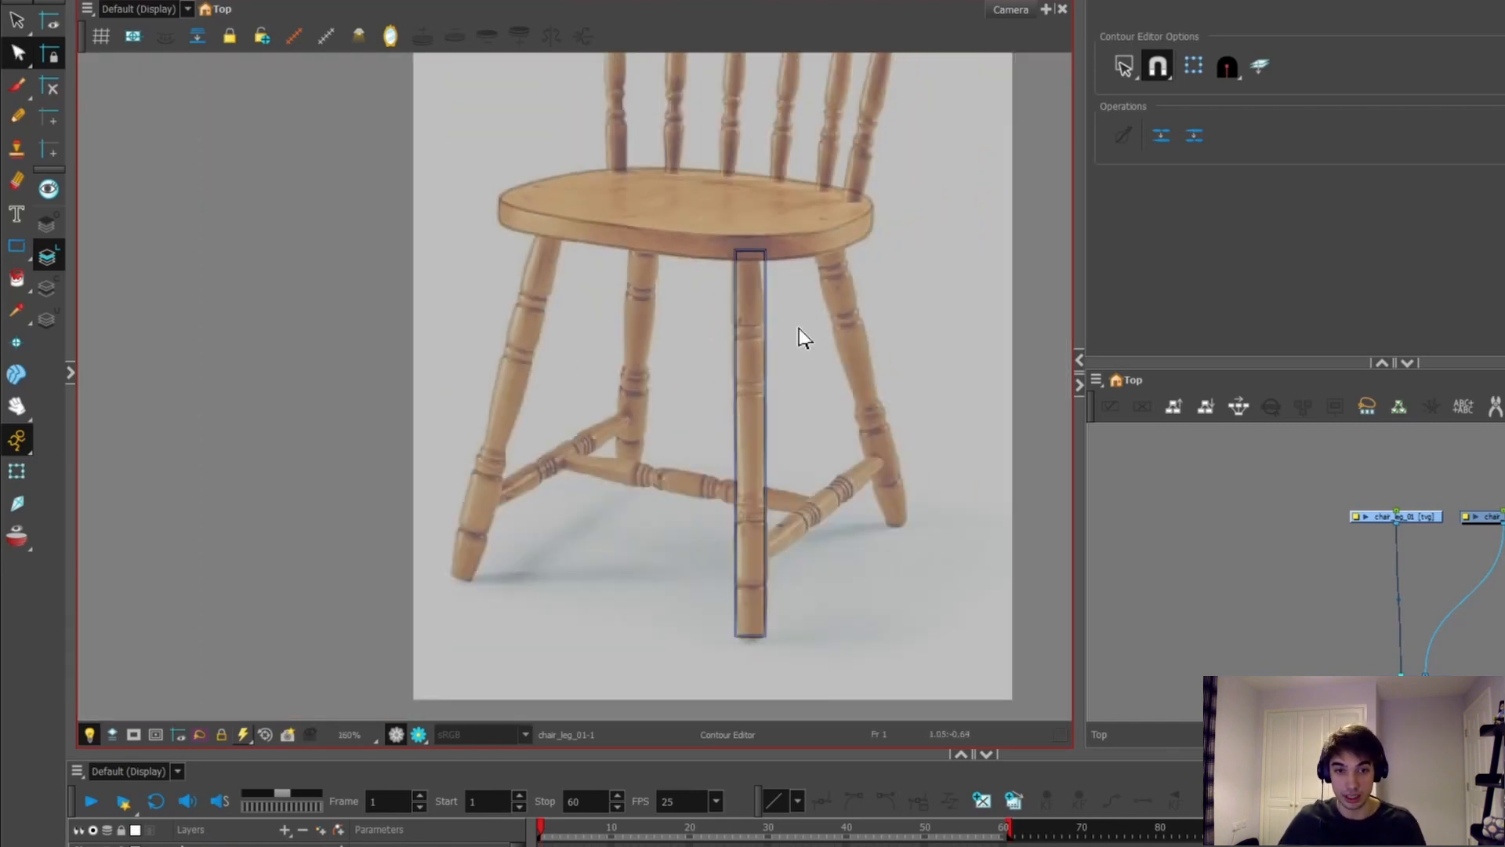
{"action": "scroll", "coordinate": [776, 614], "scroll_direction": "up", "scroll_amount": 2}
{"action": "scroll", "coordinate": [639, 511], "scroll_direction": "up", "scroll_amount": 2}
{"action": "scroll", "coordinate": [659, 448], "scroll_direction": "up", "scroll_amount": 2}
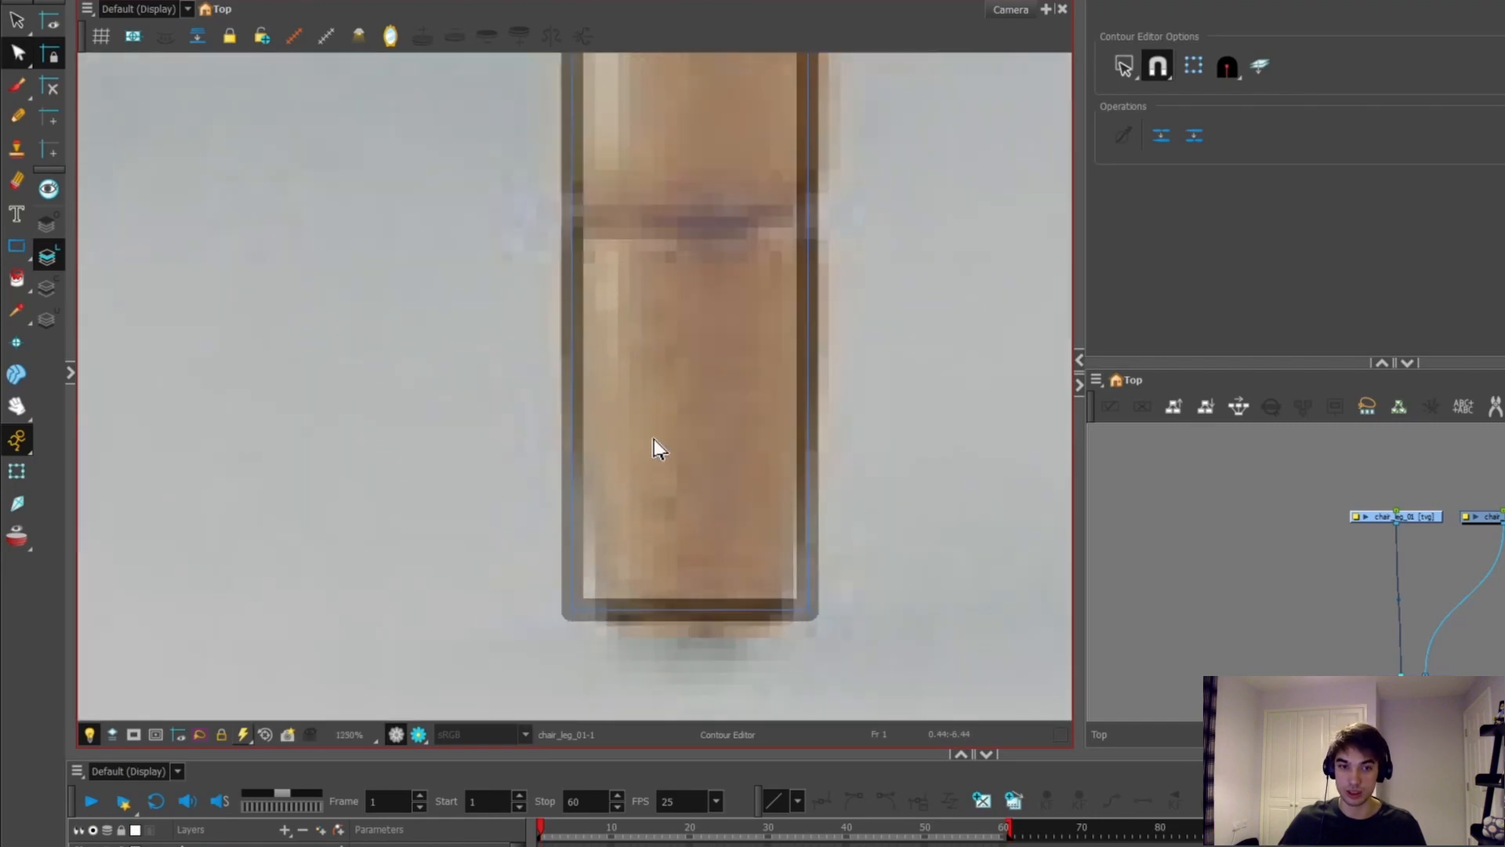
{"action": "scroll", "coordinate": [658, 448], "scroll_direction": "down", "scroll_amount": 1}
{"action": "left_click", "coordinate": [605, 560]}
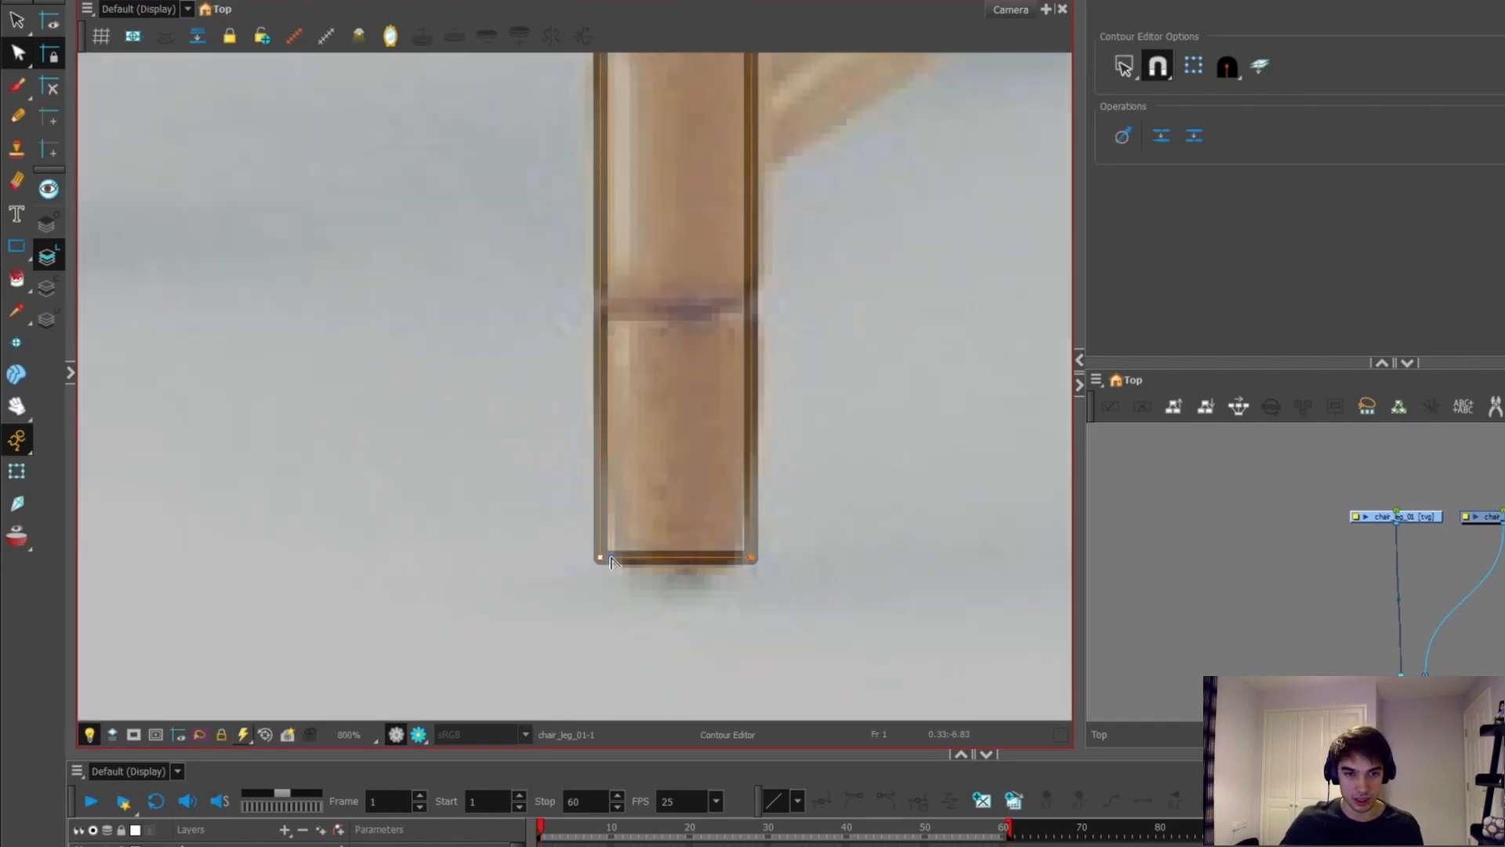
{"action": "scroll", "coordinate": [737, 286], "scroll_direction": "down", "scroll_amount": 3}
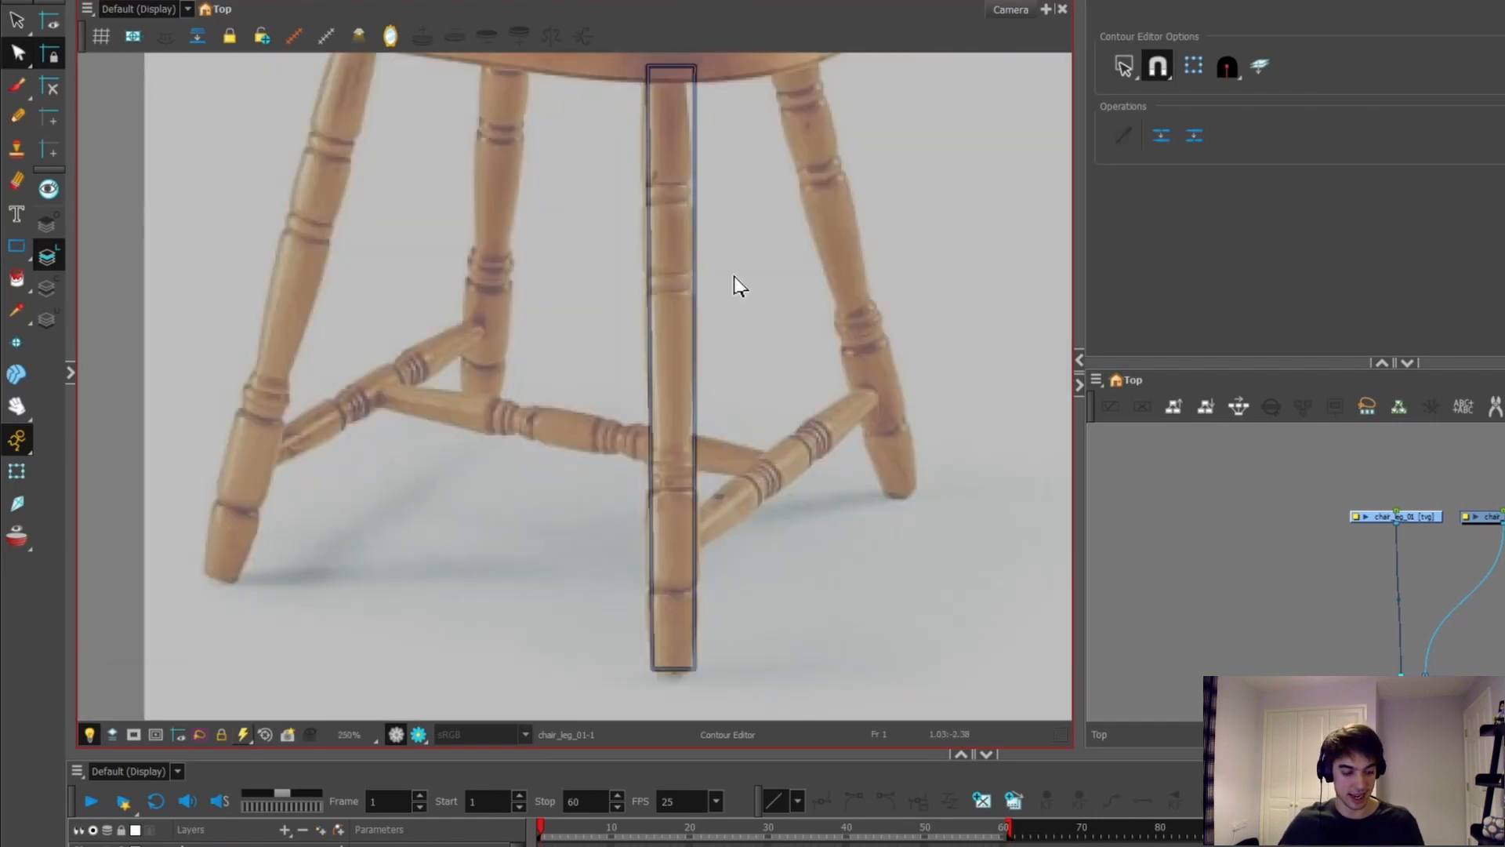
{"action": "scroll", "coordinate": [688, 268], "scroll_direction": "down", "scroll_amount": 2}
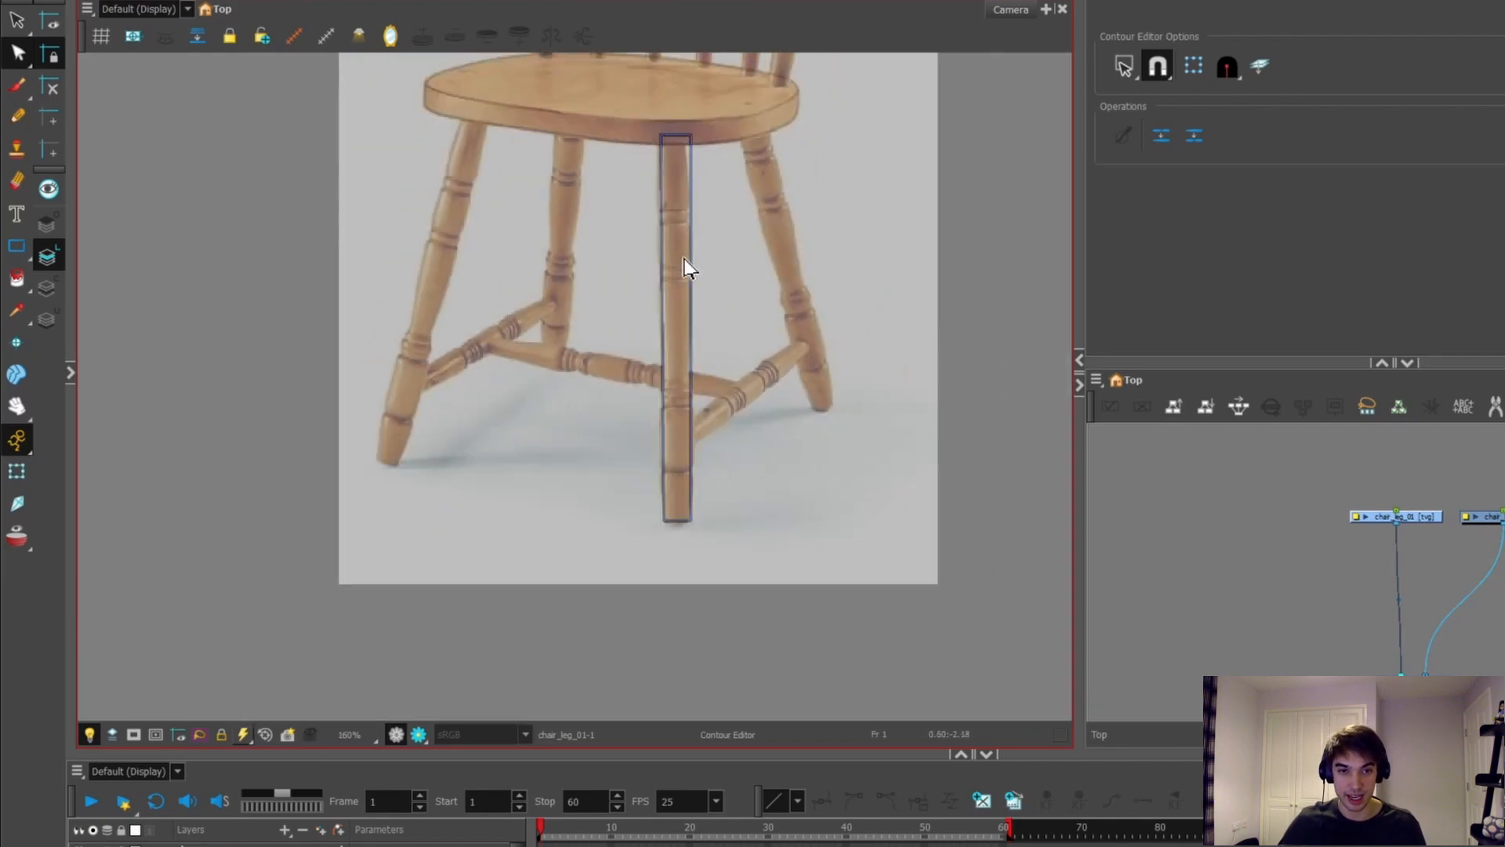
Step: Bend the bottom edge of the leg outline downward into a curve at the foot
{"action": "scroll", "coordinate": [672, 551], "scroll_direction": "up", "scroll_amount": 3}
{"action": "scroll", "coordinate": [745, 509], "scroll_direction": "up", "scroll_amount": 2}
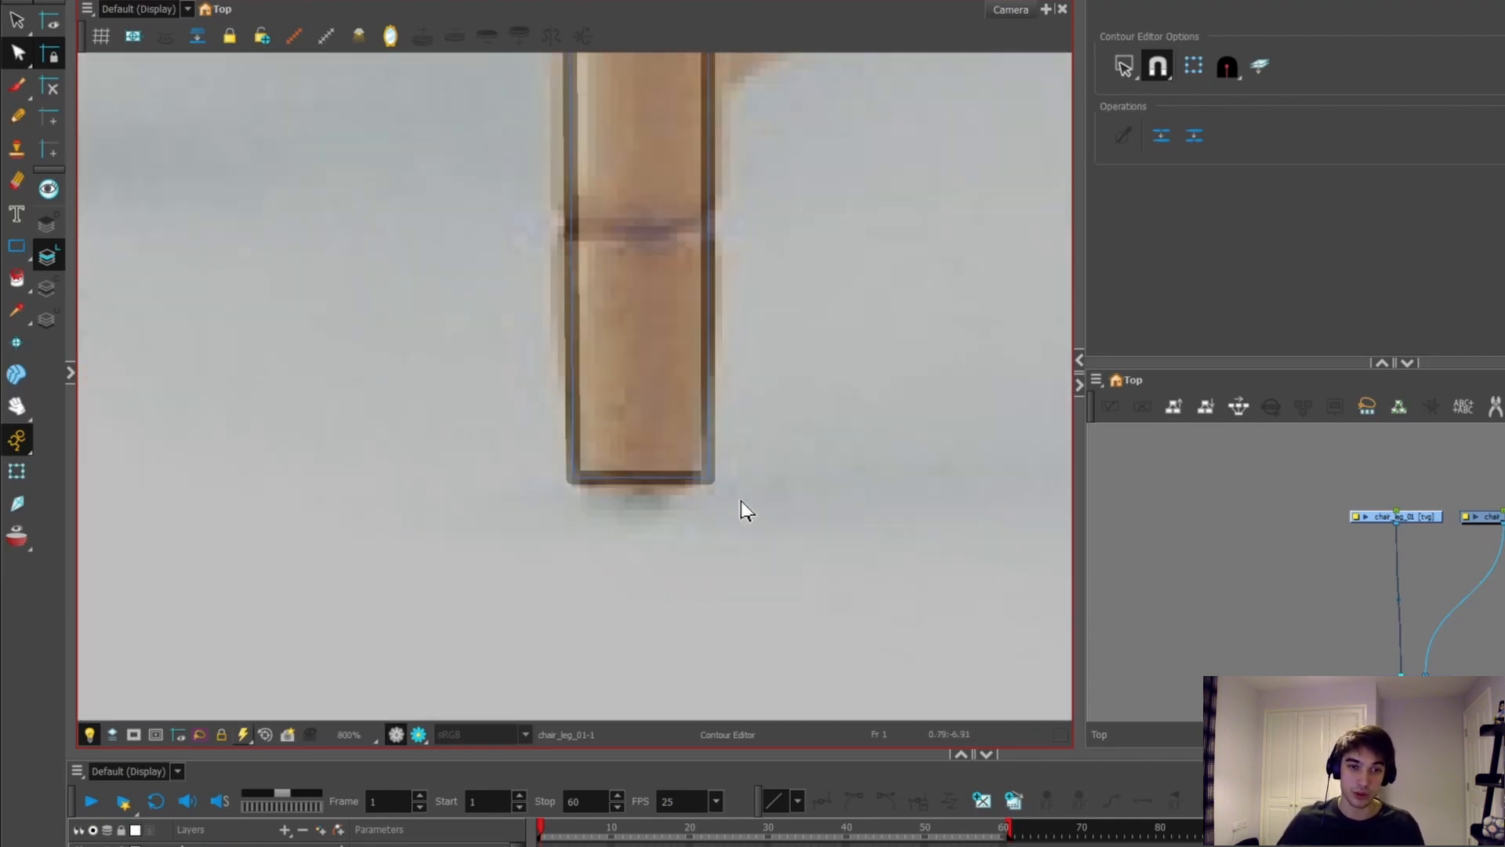
{"action": "left_click", "coordinate": [639, 478]}
{"action": "scroll", "coordinate": [639, 484], "scroll_direction": "up", "scroll_amount": 2}
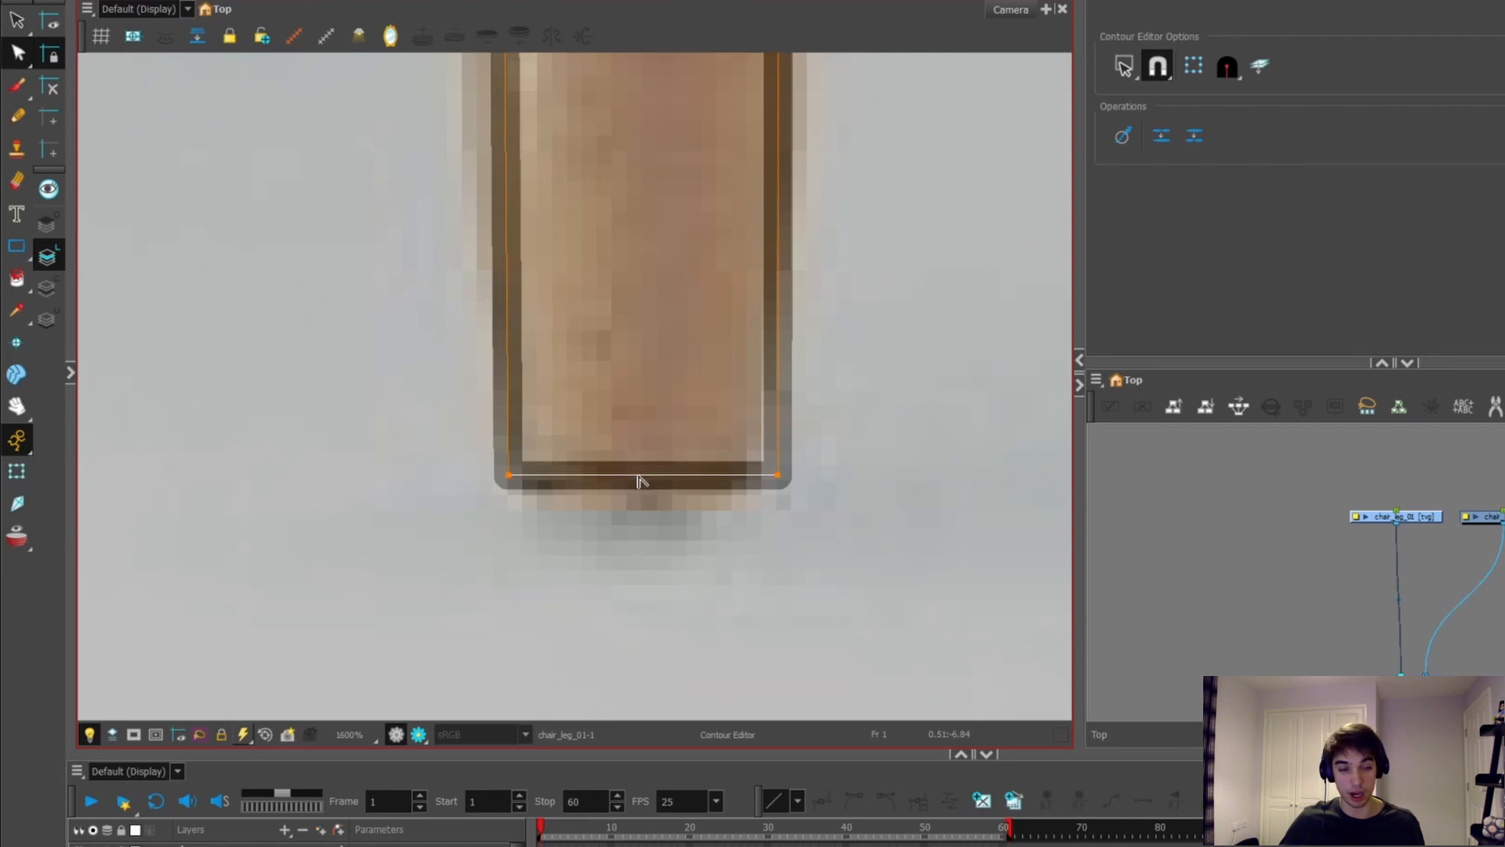
{"action": "mouse_move", "coordinate": [639, 476]}
{"action": "left_mouse_down"}
{"action": "mouse_move", "coordinate": [629, 503]}
{"action": "mouse_move", "coordinate": [645, 239]}
{"action": "mouse_move", "coordinate": [625, 611]}
{"action": "mouse_move", "coordinate": [633, 587]}
{"action": "left_mouse_up"}
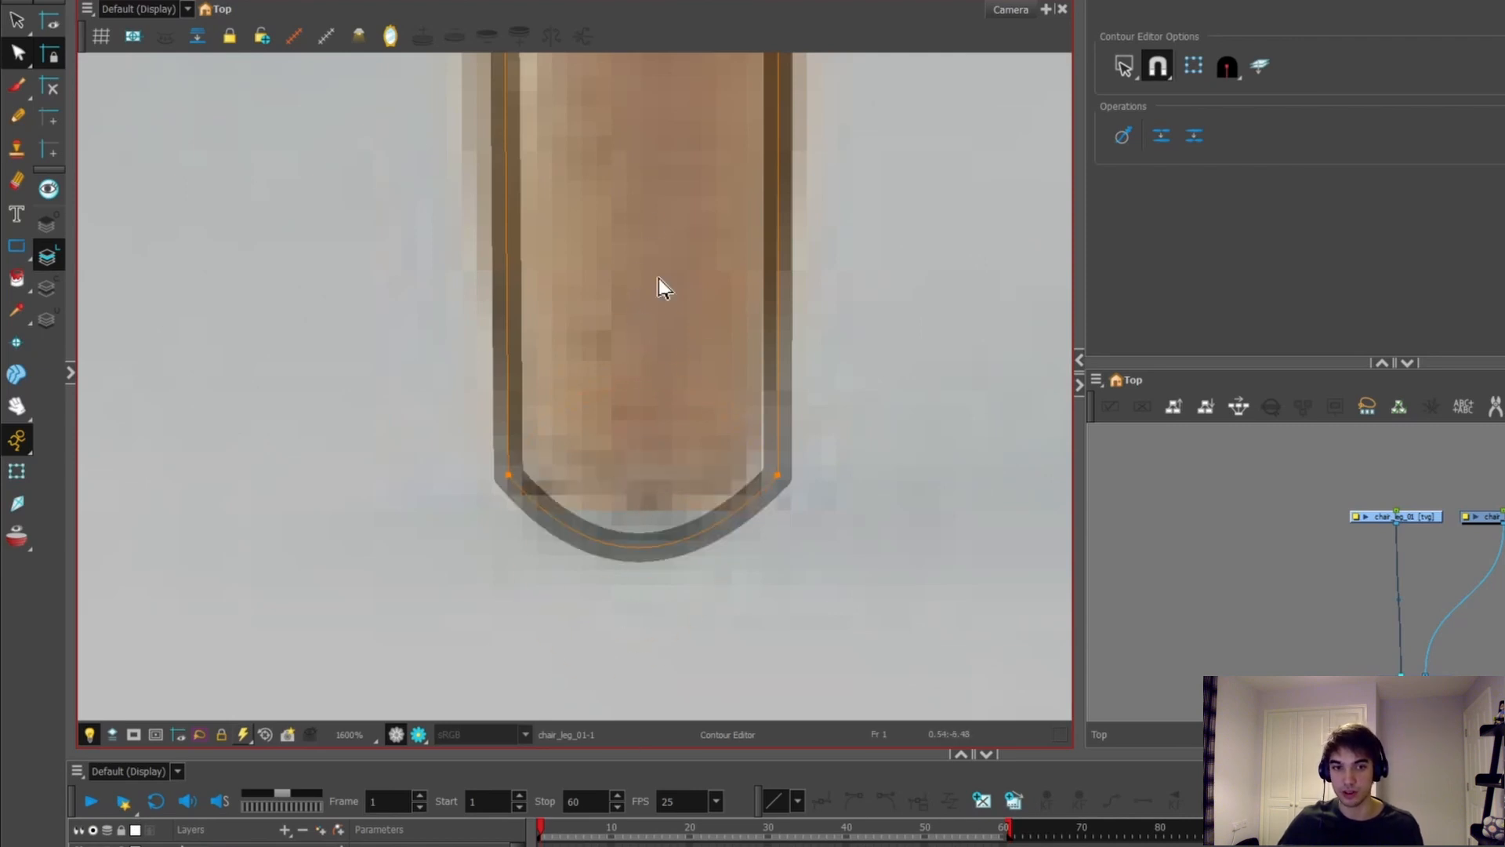
Step: Adjust the curve handle of the leg outline's bottom-left point to round that corner of the foot
{"action": "scroll", "coordinate": [655, 471], "scroll_direction": "down", "scroll_amount": 1}
{"action": "scroll", "coordinate": [510, 410], "scroll_direction": "up", "scroll_amount": 2}
{"action": "scroll", "coordinate": [410, 504], "scroll_direction": "down", "scroll_amount": 1}
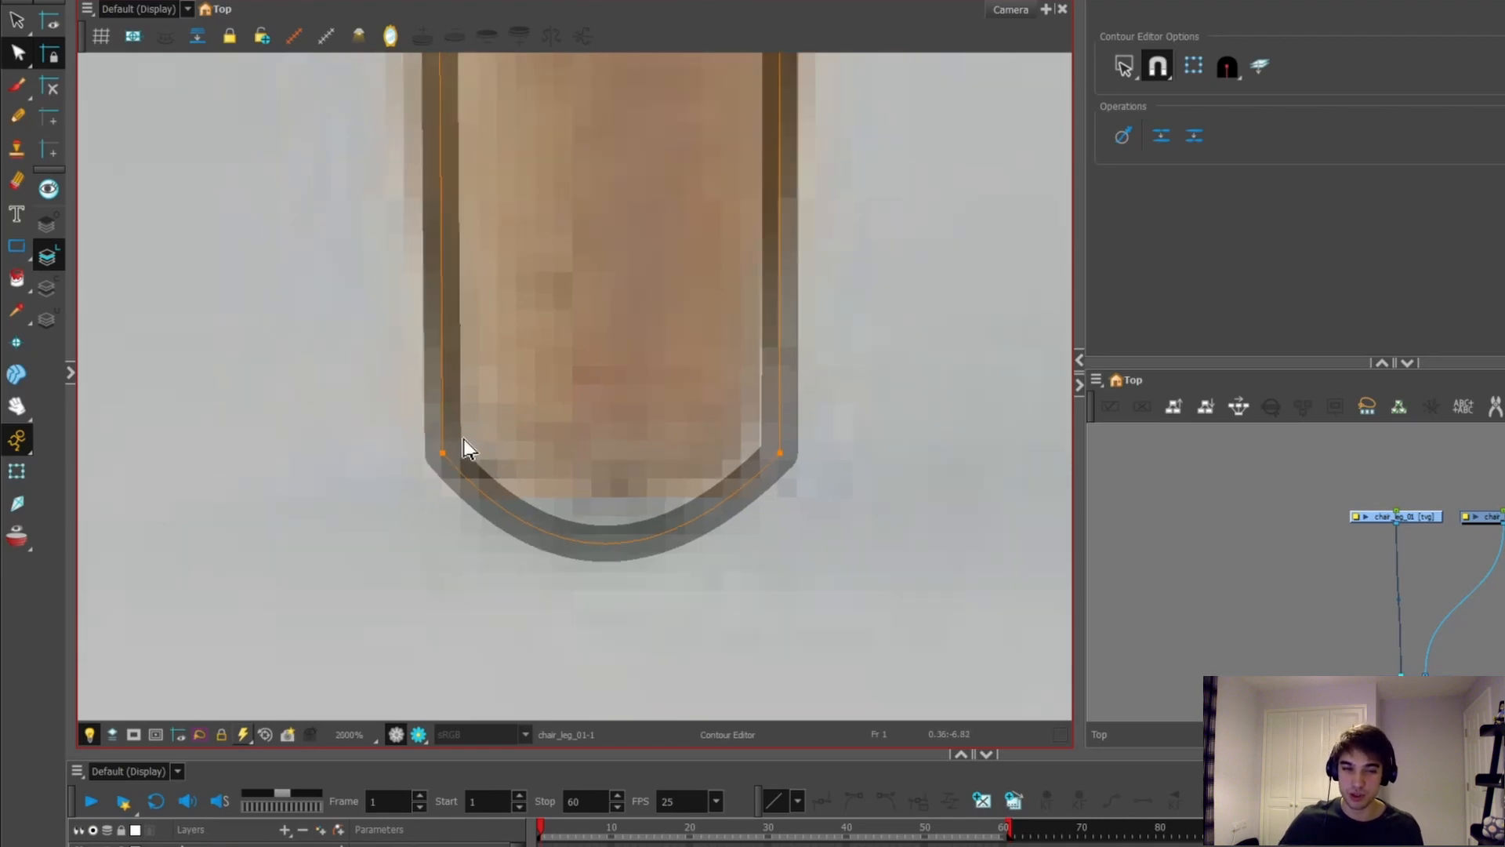
{"action": "left_click", "coordinate": [448, 465]}
{"action": "scroll", "coordinate": [480, 447], "scroll_direction": "down", "scroll_amount": 1}
{"action": "scroll", "coordinate": [497, 397], "scroll_direction": "up", "scroll_amount": 1}
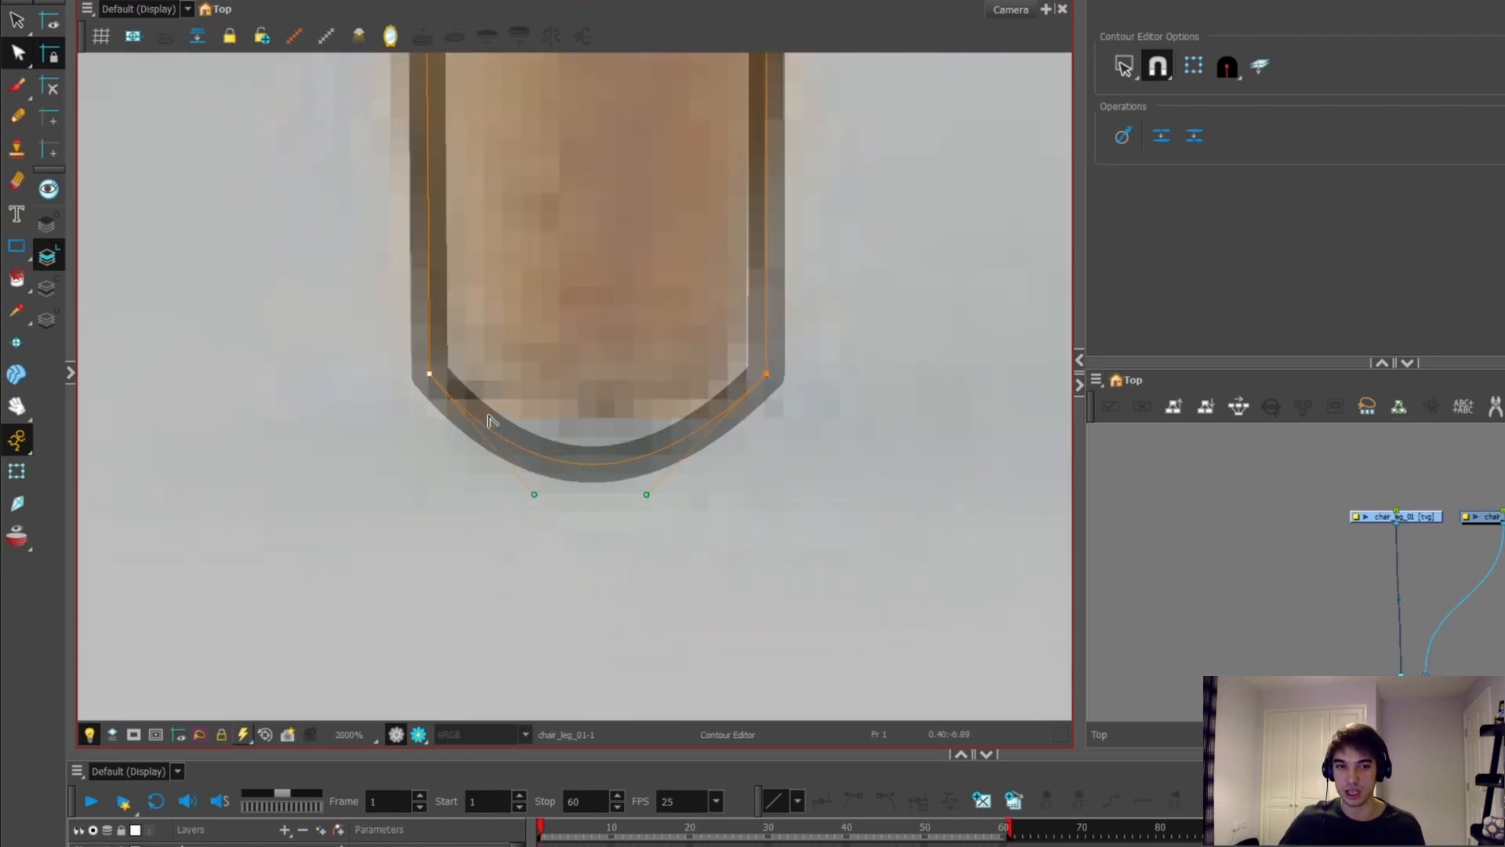
{"action": "left_click_drag", "start_coordinate": [533, 496], "coordinate": [431, 470]}
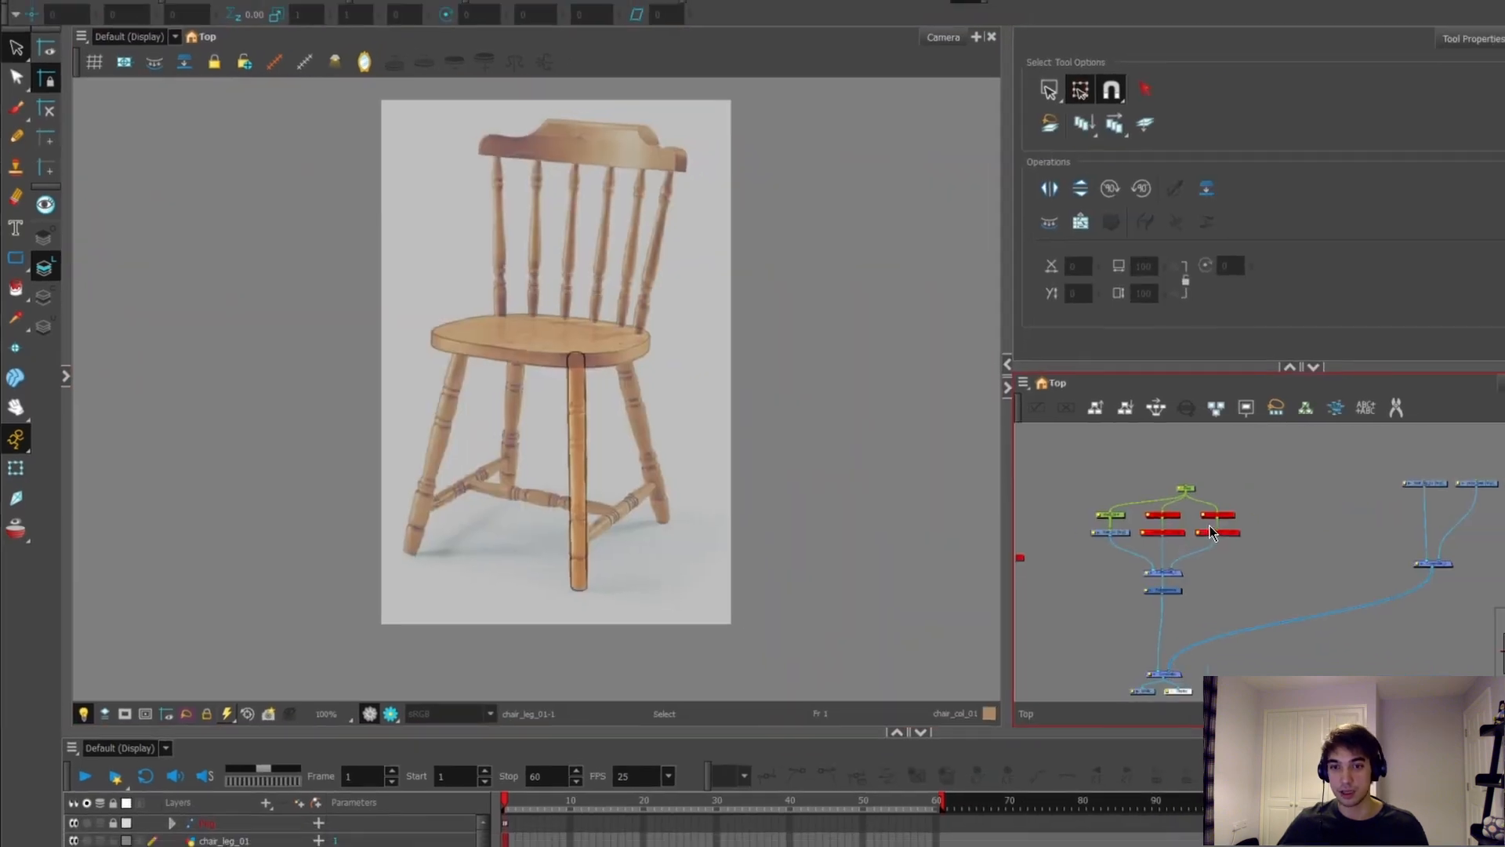
Step: Disable the peg and drawing nodes of the chair reference photo to hide it behind the drawn seat and leg
{"action": "scroll", "coordinate": [1168, 521], "scroll_direction": "up", "scroll_amount": 2}
{"action": "left_click_drag", "start_coordinate": [1078, 483], "coordinate": [1095, 561]}
{"action": "key", "text": "d"}
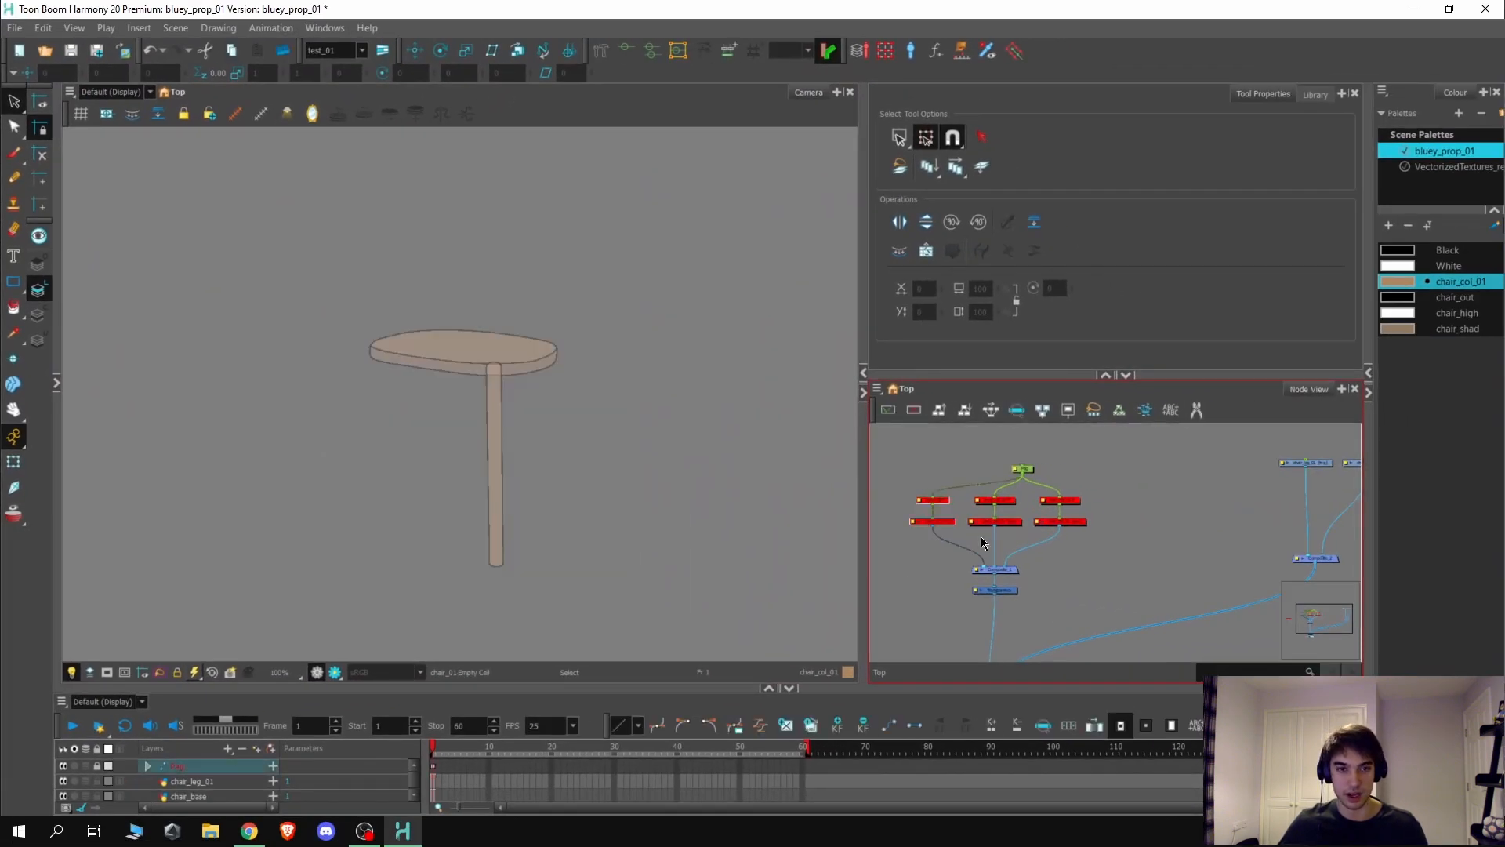
{"action": "left_click", "coordinate": [1161, 531]}
{"action": "scroll", "coordinate": [512, 431], "scroll_direction": "up", "scroll_amount": 3}
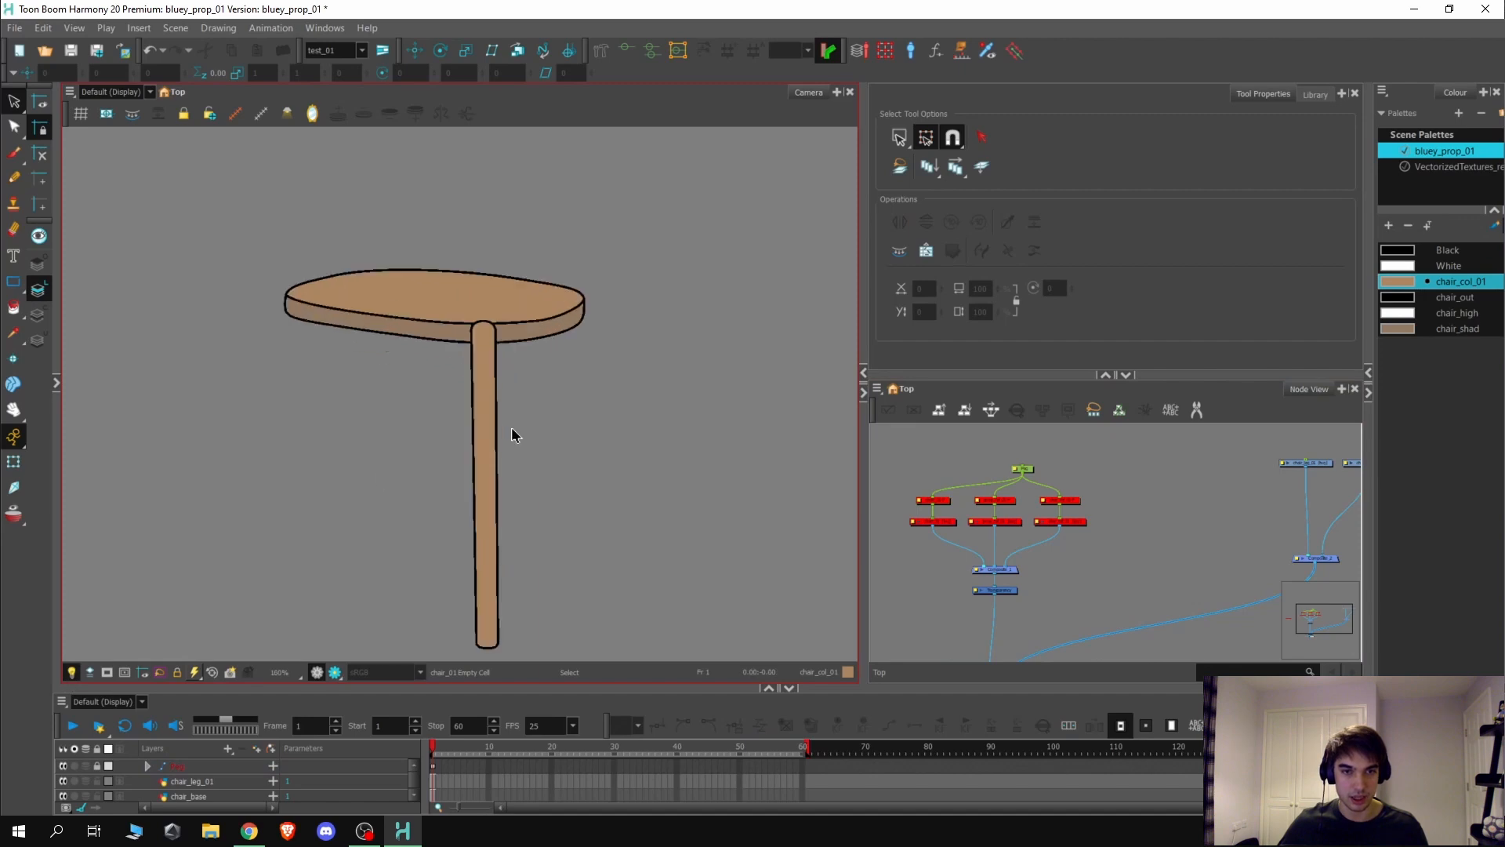
Step: Swap the chair_leg_01 and chair_base connections going into Composite_2 so the seat draws in front of the leg
{"action": "scroll", "coordinate": [512, 435], "scroll_direction": "up", "scroll_amount": 2}
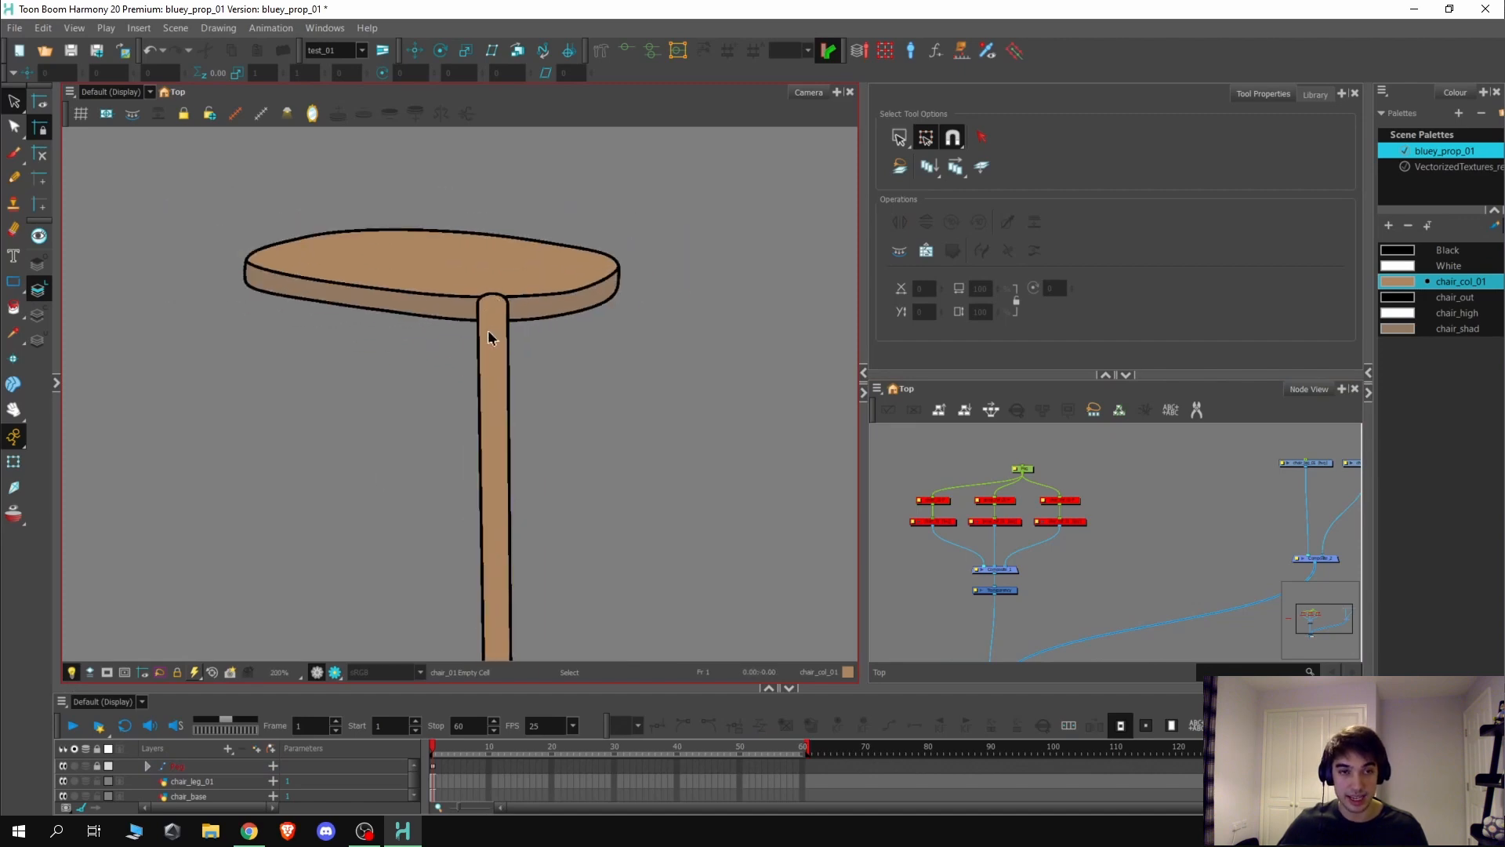
{"action": "scroll", "coordinate": [496, 322], "scroll_direction": "down", "scroll_amount": 1}
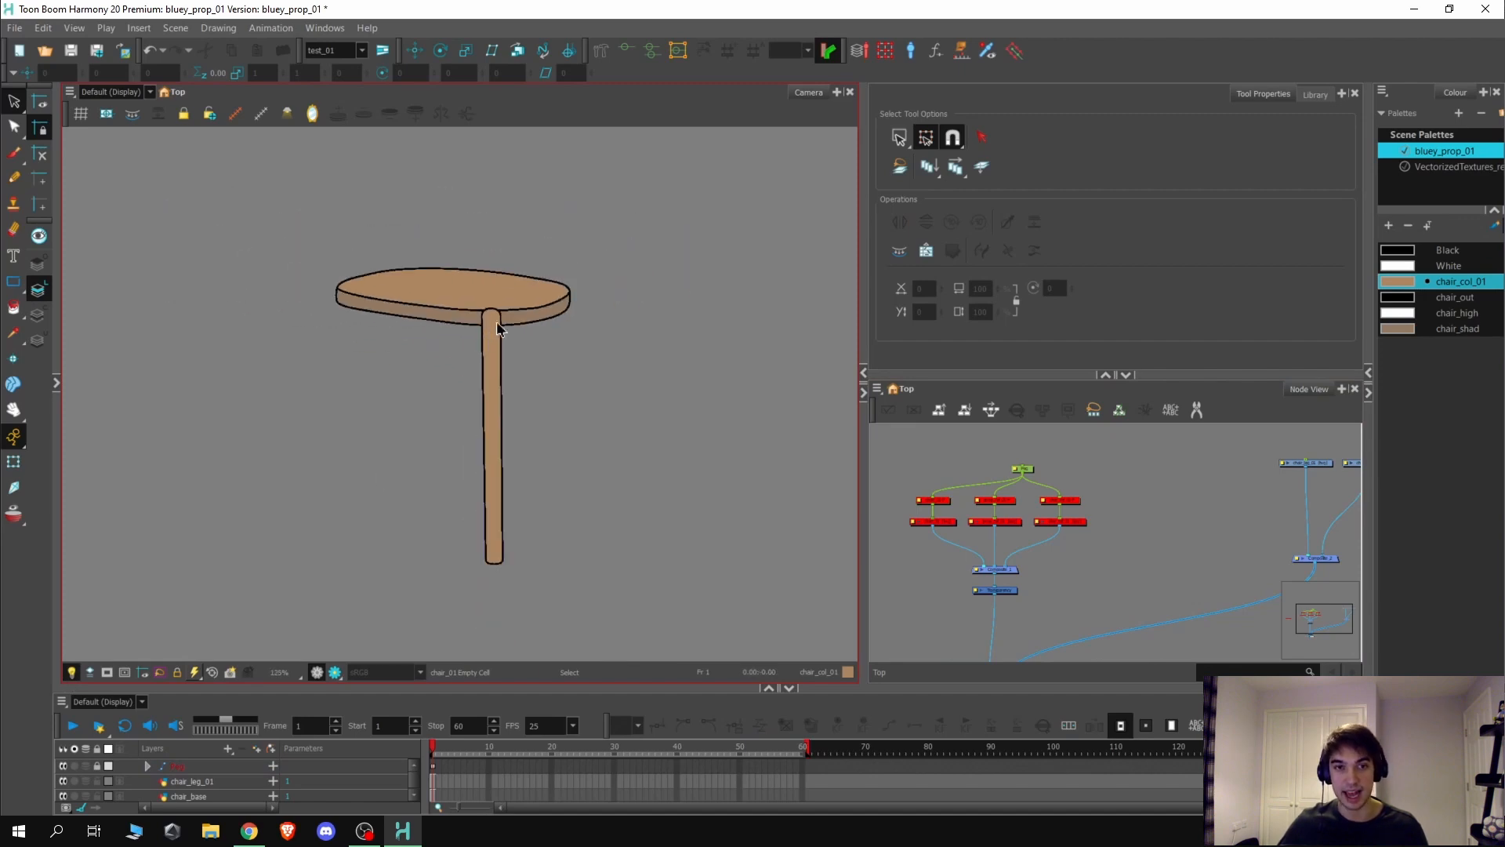
{"action": "scroll", "coordinate": [464, 276], "scroll_direction": "up", "scroll_amount": 2}
{"action": "scroll", "coordinate": [479, 281], "scroll_direction": "down", "scroll_amount": 3}
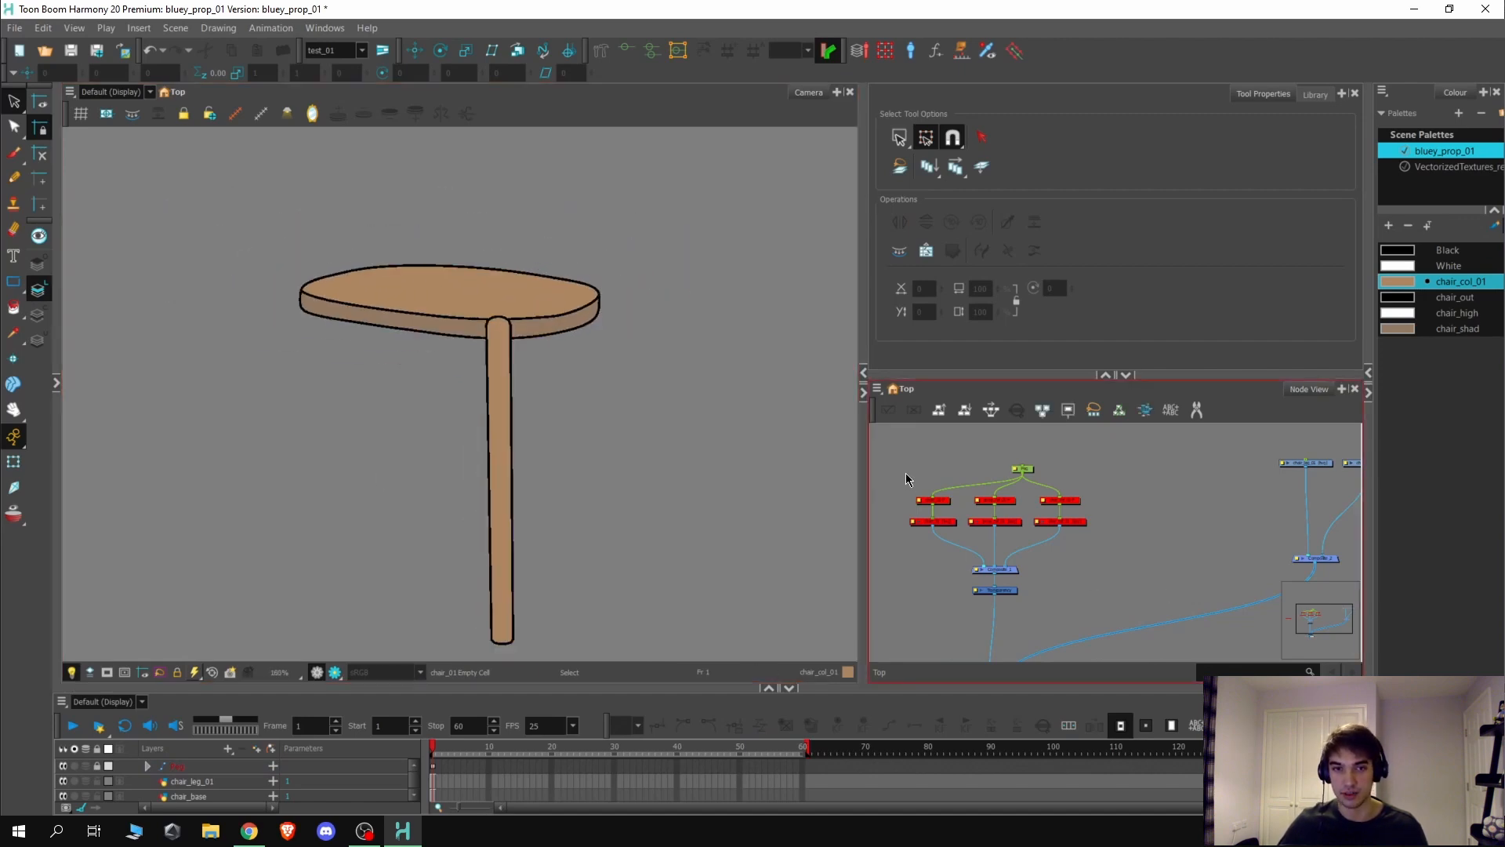
{"action": "scroll", "coordinate": [906, 472], "scroll_direction": "down", "scroll_amount": 3}
{"action": "scroll", "coordinate": [1187, 502], "scroll_direction": "up", "scroll_amount": 6}
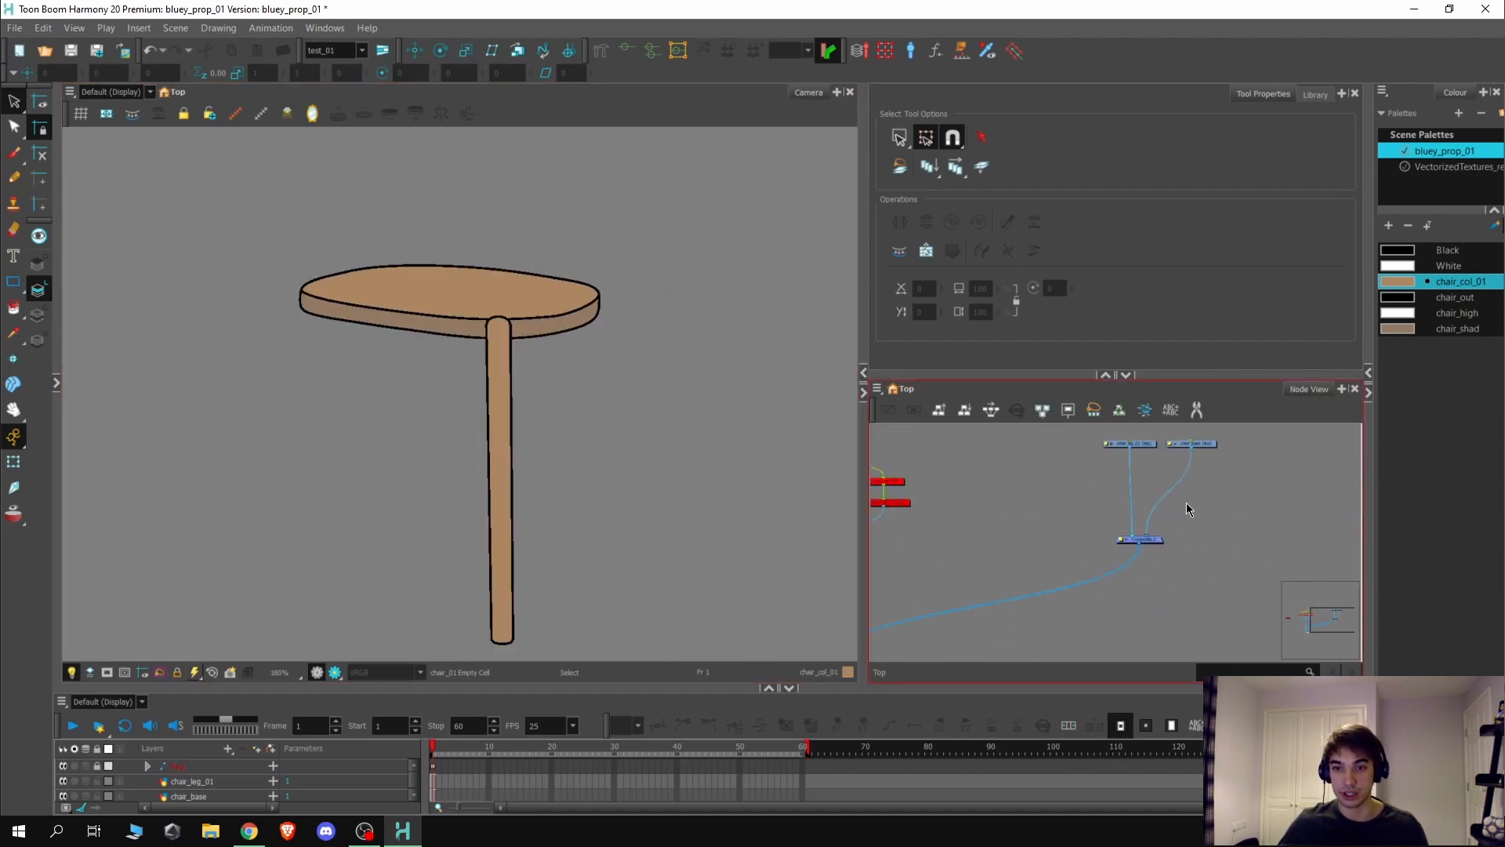
{"action": "scroll", "coordinate": [1128, 564], "scroll_direction": "down", "scroll_amount": 3}
{"action": "scroll", "coordinate": [1159, 431], "scroll_direction": "up", "scroll_amount": 3}
{"action": "scroll", "coordinate": [1089, 486], "scroll_direction": "down", "scroll_amount": 1}
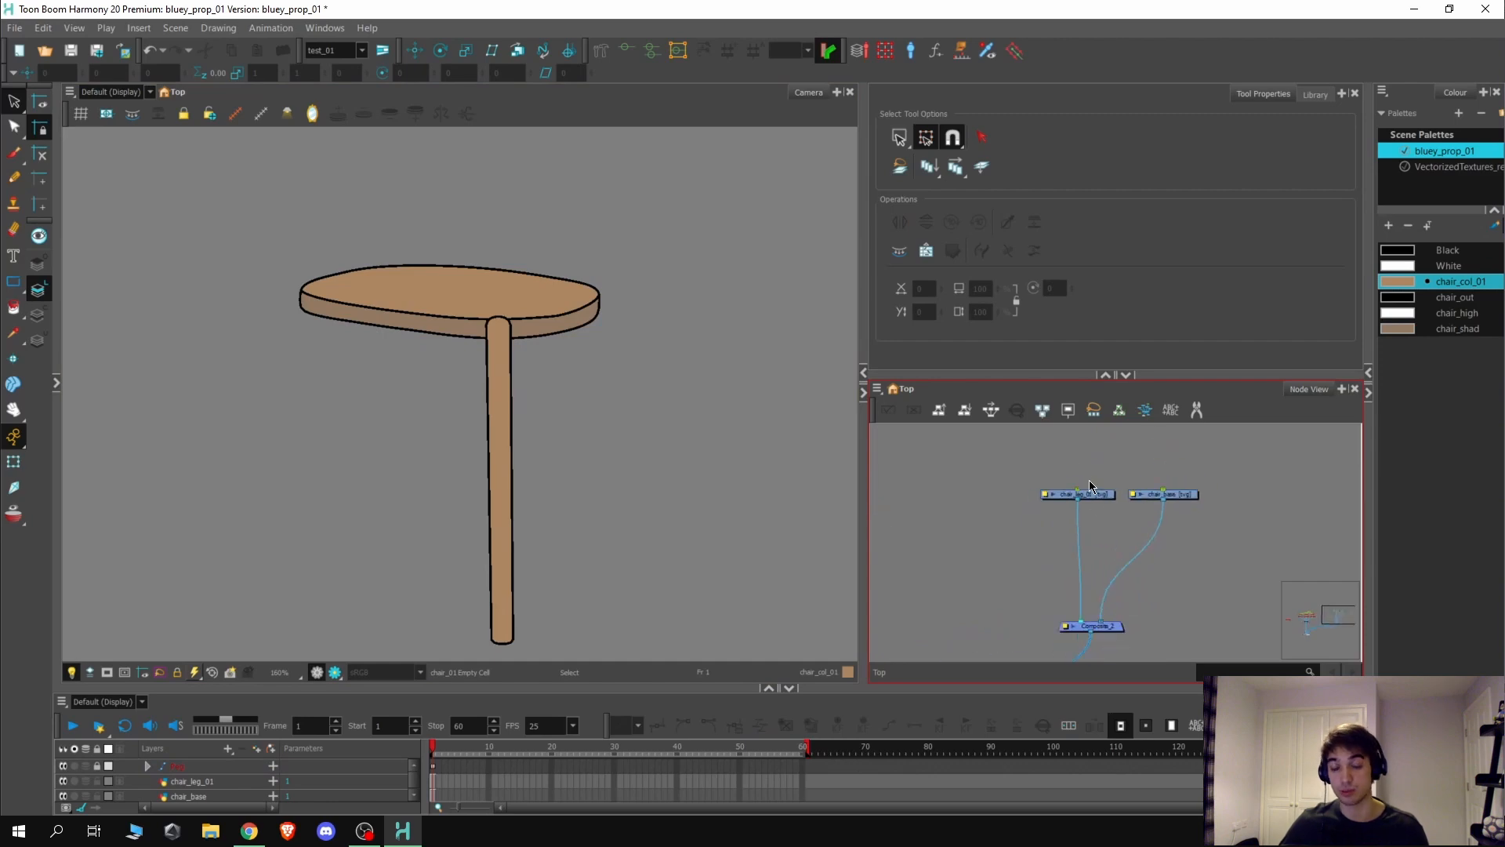
{"action": "scroll", "coordinate": [1103, 620], "scroll_direction": "up", "scroll_amount": 1}
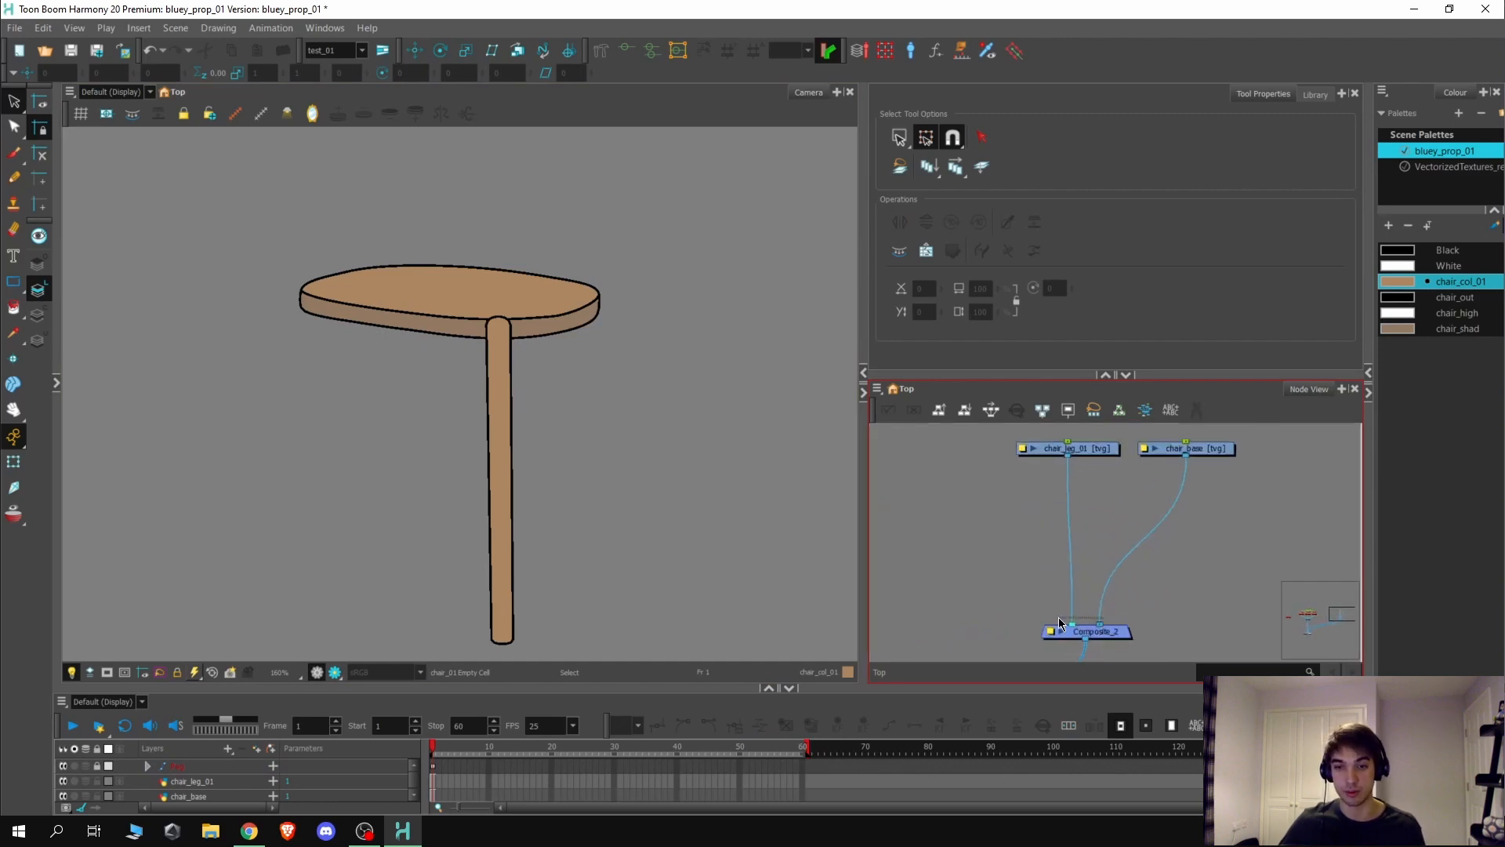
{"action": "left_click_drag", "start_coordinate": [1102, 625], "coordinate": [1071, 620]}
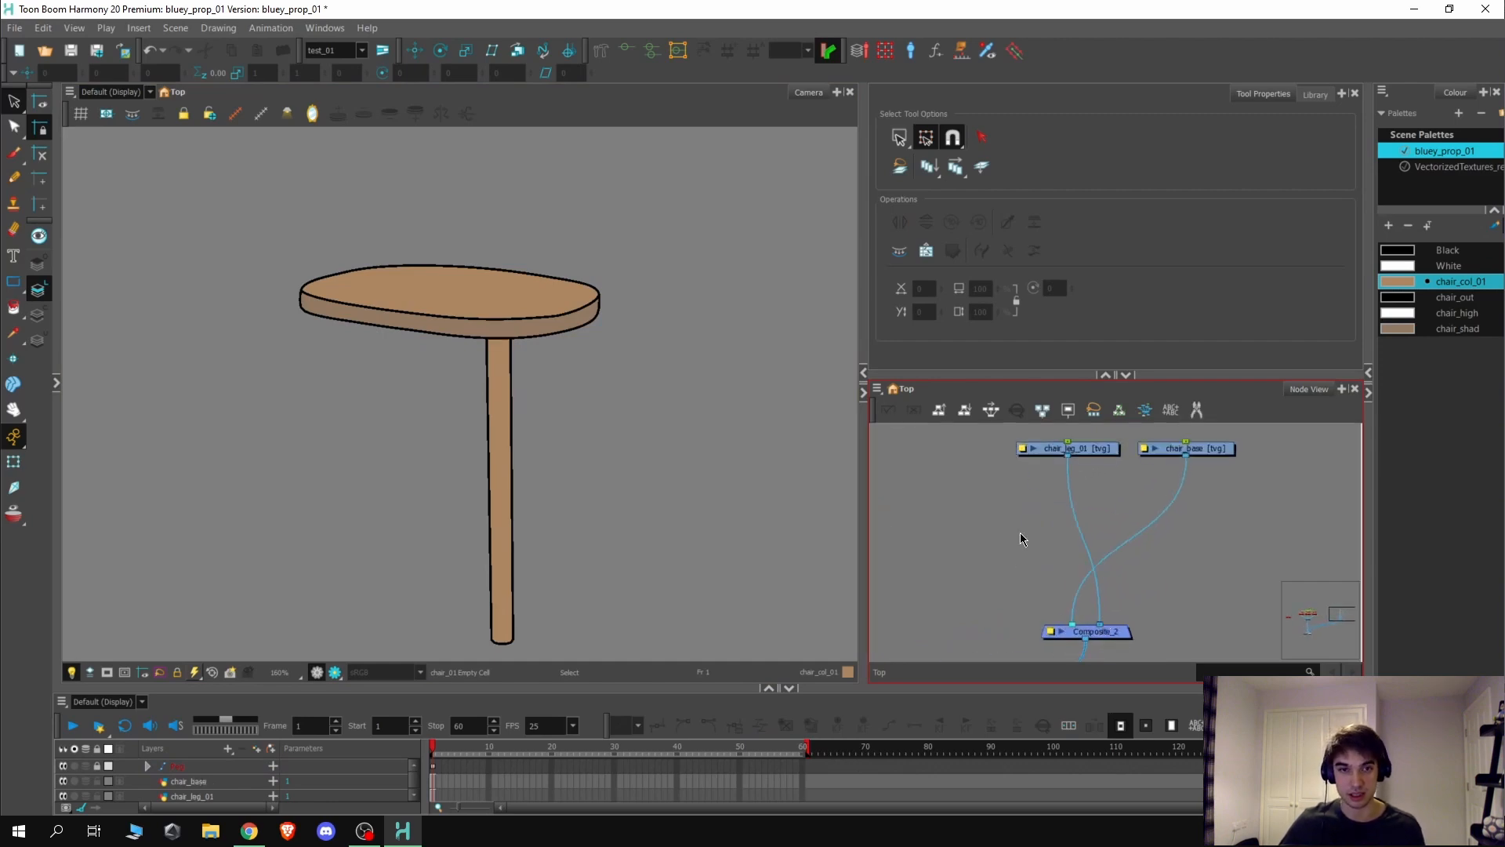
{"action": "scroll", "coordinate": [420, 225], "scroll_direction": "down", "scroll_amount": 2}
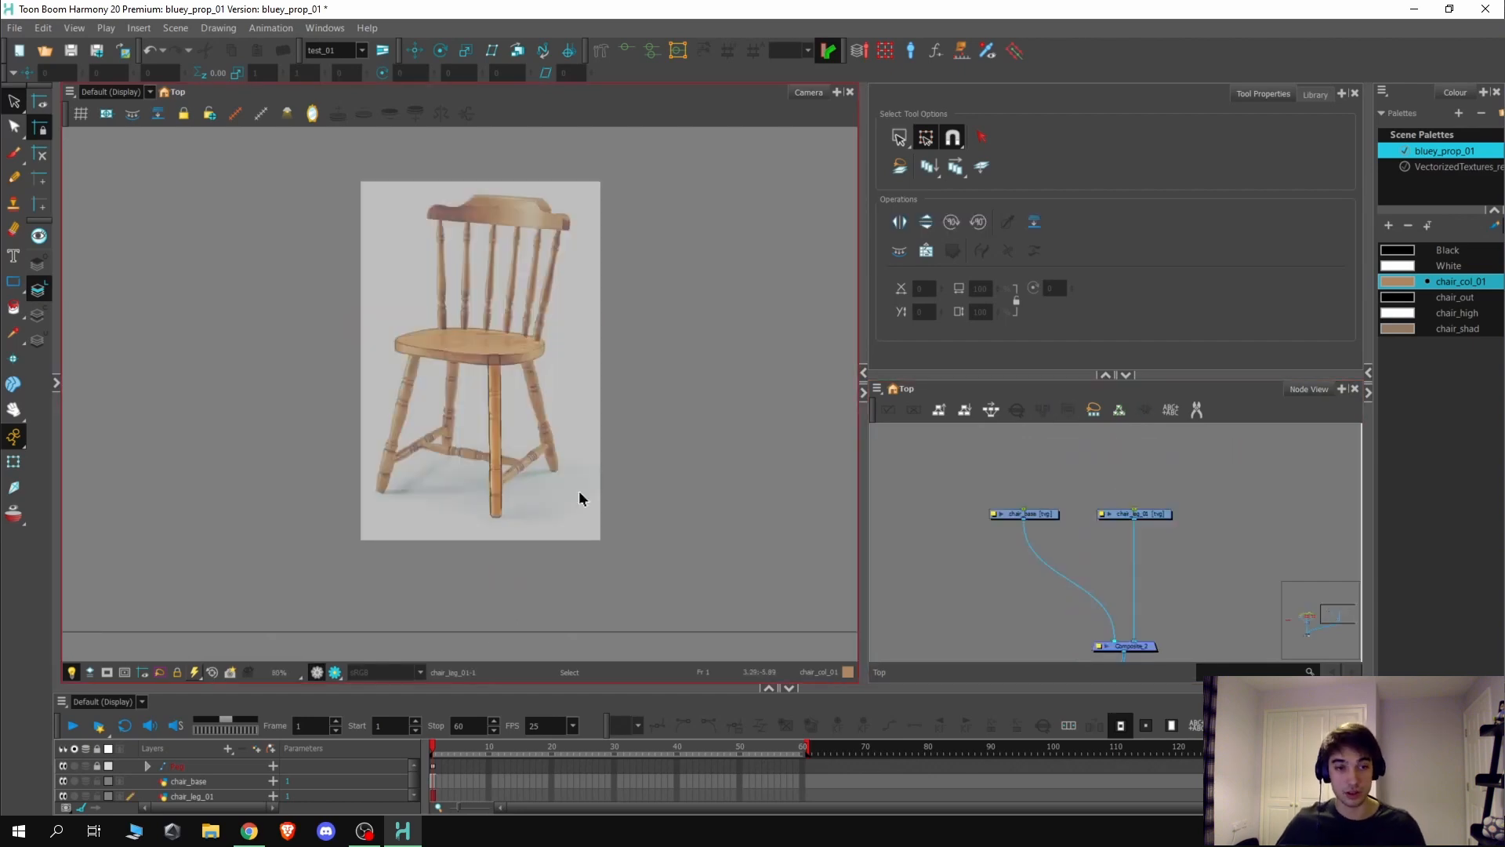
{"action": "scroll", "coordinate": [450, 410], "scroll_direction": "up", "scroll_amount": 4}
{"action": "scroll", "coordinate": [474, 355], "scroll_direction": "down", "scroll_amount": 2}
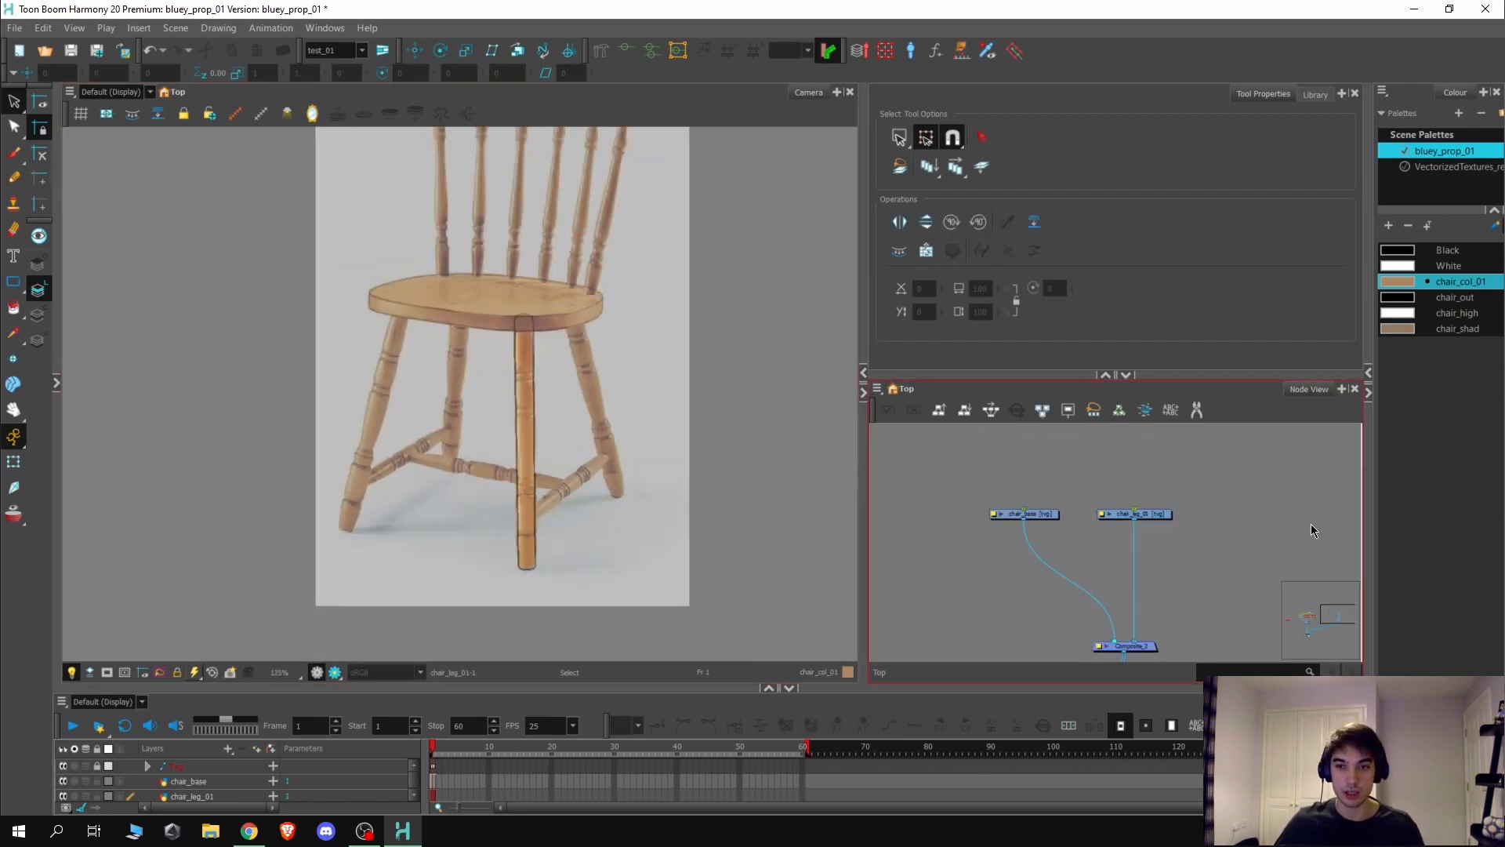
{"action": "scroll", "coordinate": [1310, 526], "scroll_direction": "down", "scroll_amount": 1}
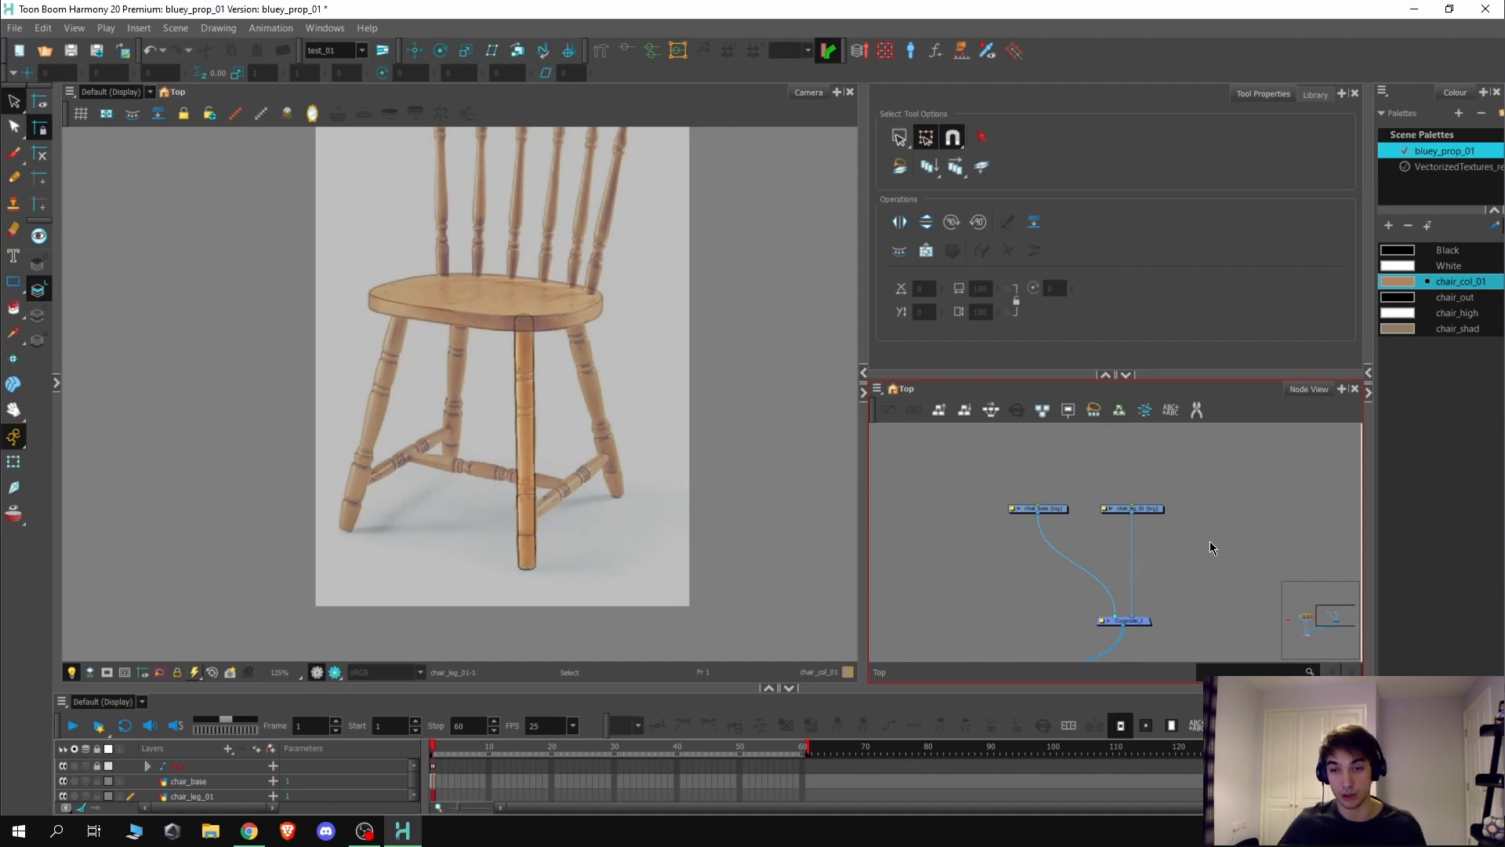
{"action": "scroll", "coordinate": [1210, 541], "scroll_direction": "up", "scroll_amount": 1}
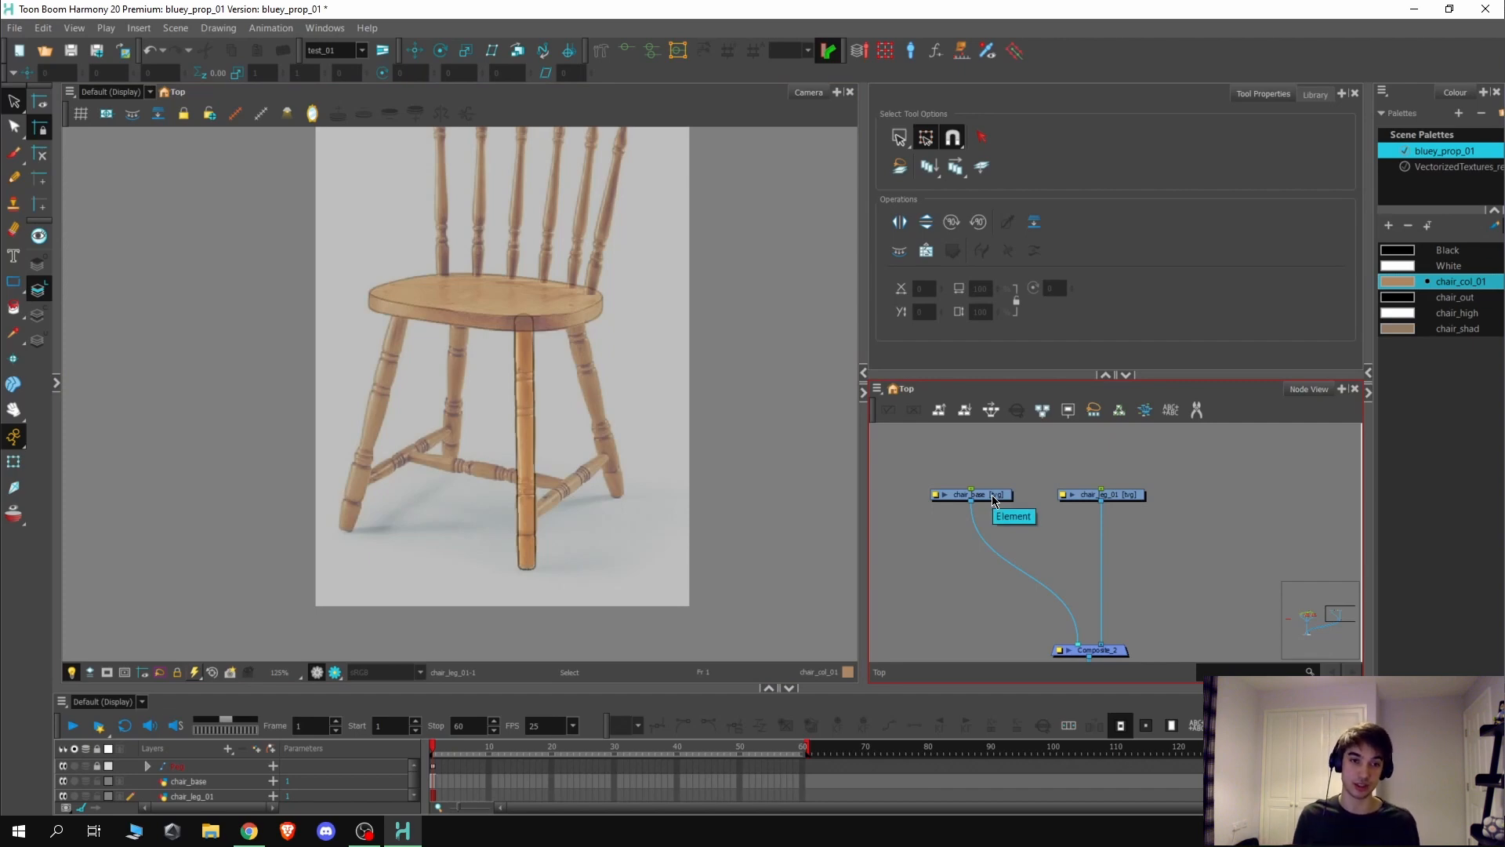
{"action": "scroll", "coordinate": [990, 519], "scroll_direction": "down", "scroll_amount": 2}
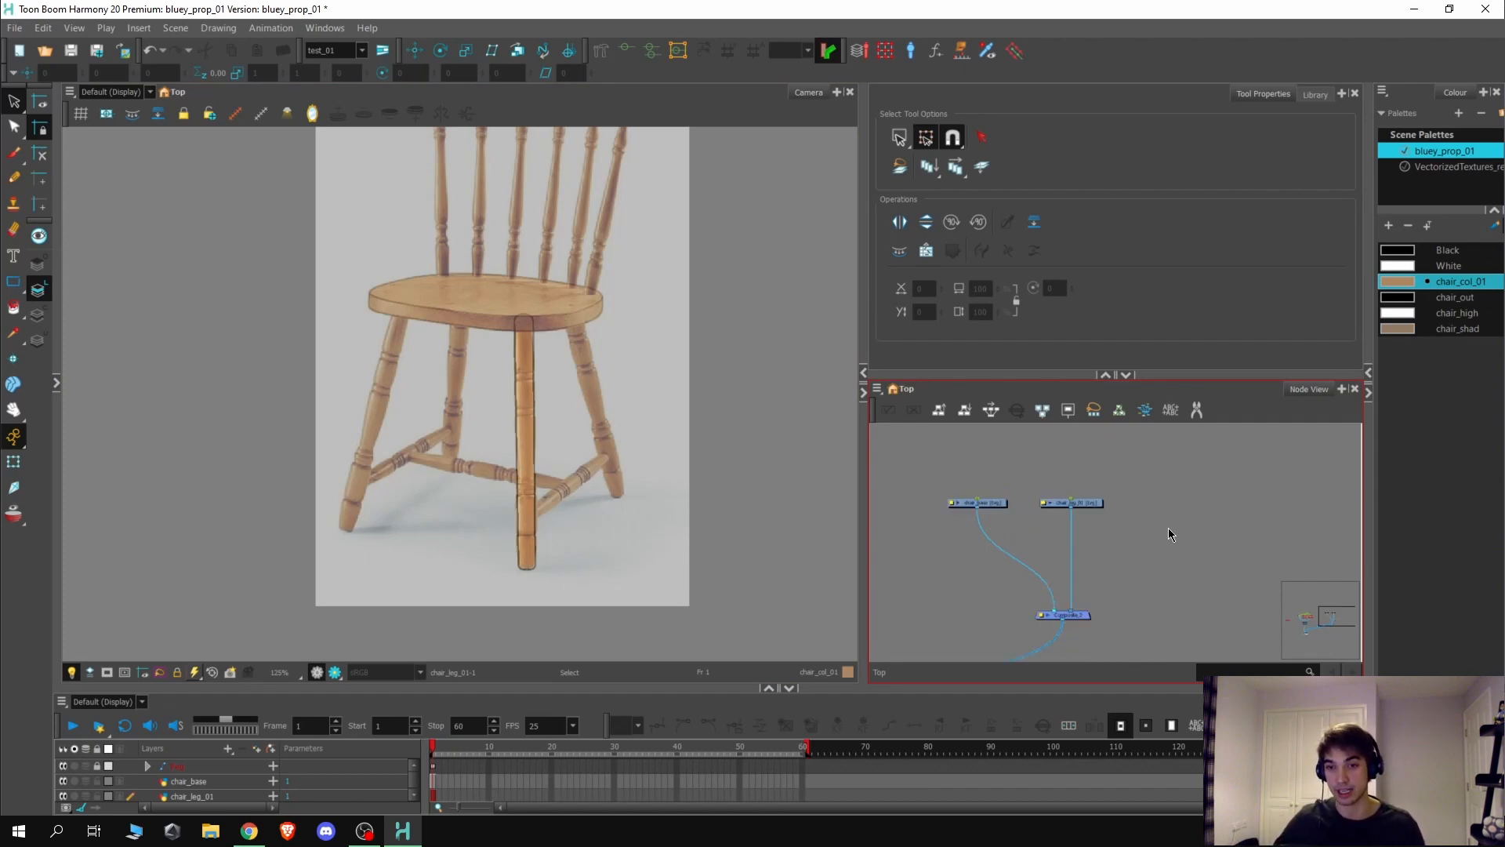
{"action": "scroll", "coordinate": [1169, 529], "scroll_direction": "up", "scroll_amount": 3}
Step: Try a plain paste of the chair_leg_01 node and delete the pasted copy
{"action": "left_click", "coordinate": [937, 444]}
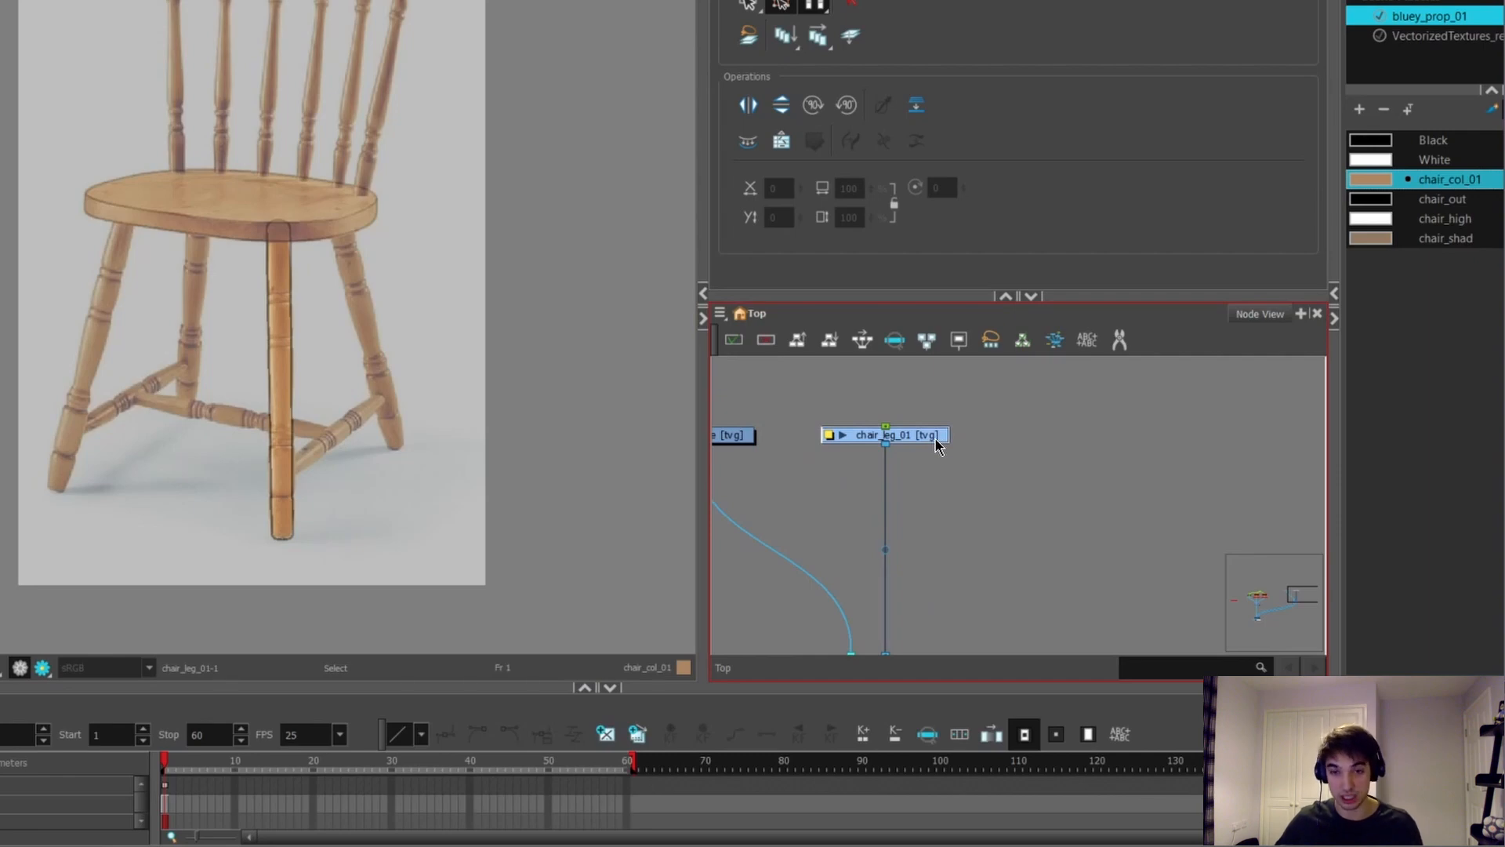
{"action": "scroll", "coordinate": [937, 441], "scroll_direction": "down", "scroll_amount": 2}
{"action": "key", "text": "ctrl+v"}
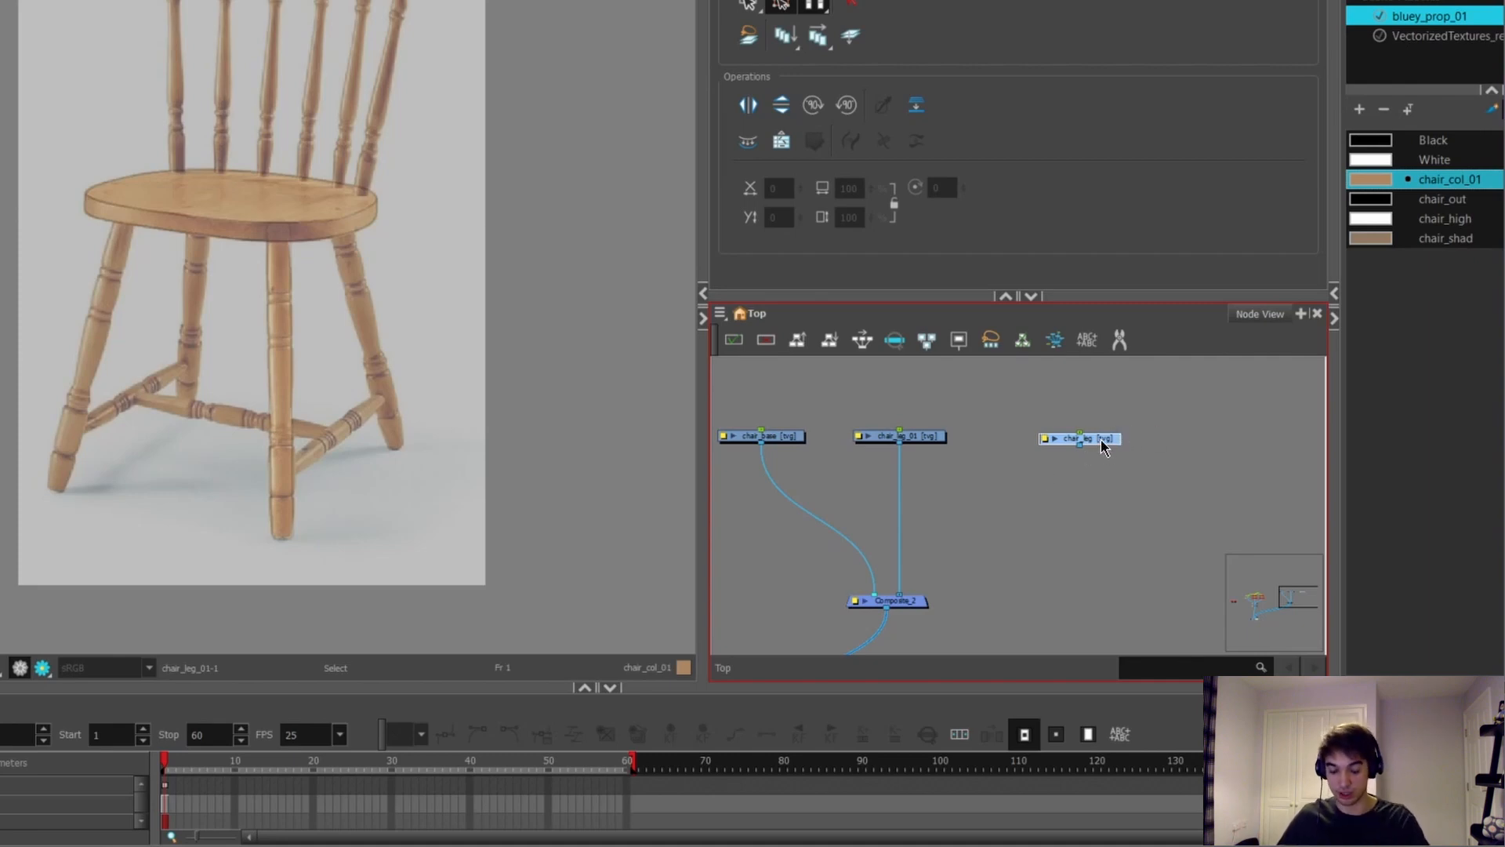
{"action": "key", "text": "Delete"}
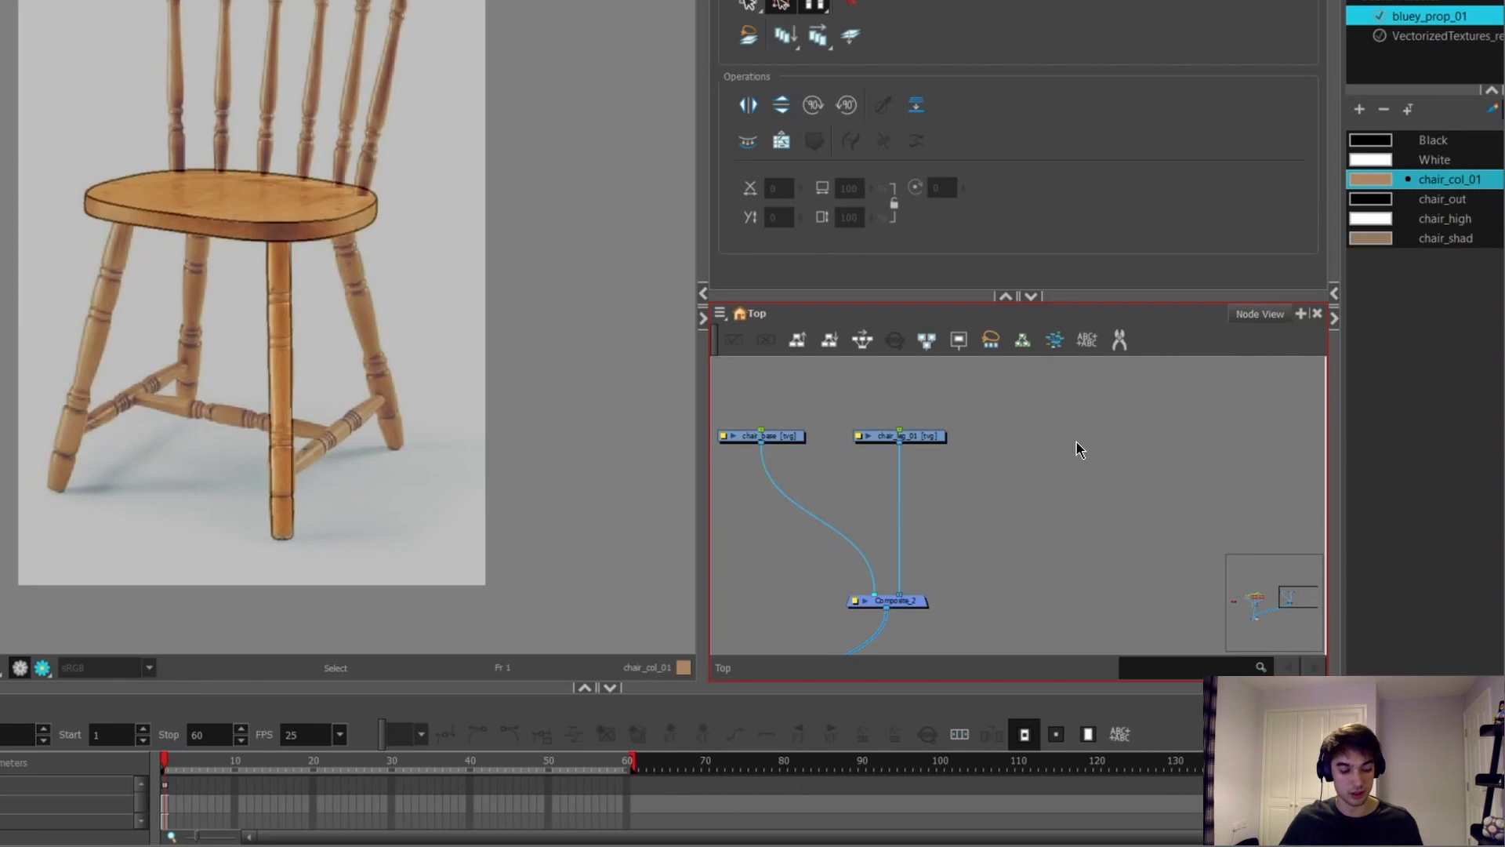
Step: Paste the copied chair leg node with Paste Special, creating new columns without reusing existing elements, and connect it to Composite_2
{"action": "key", "text": "ctrl+b"}
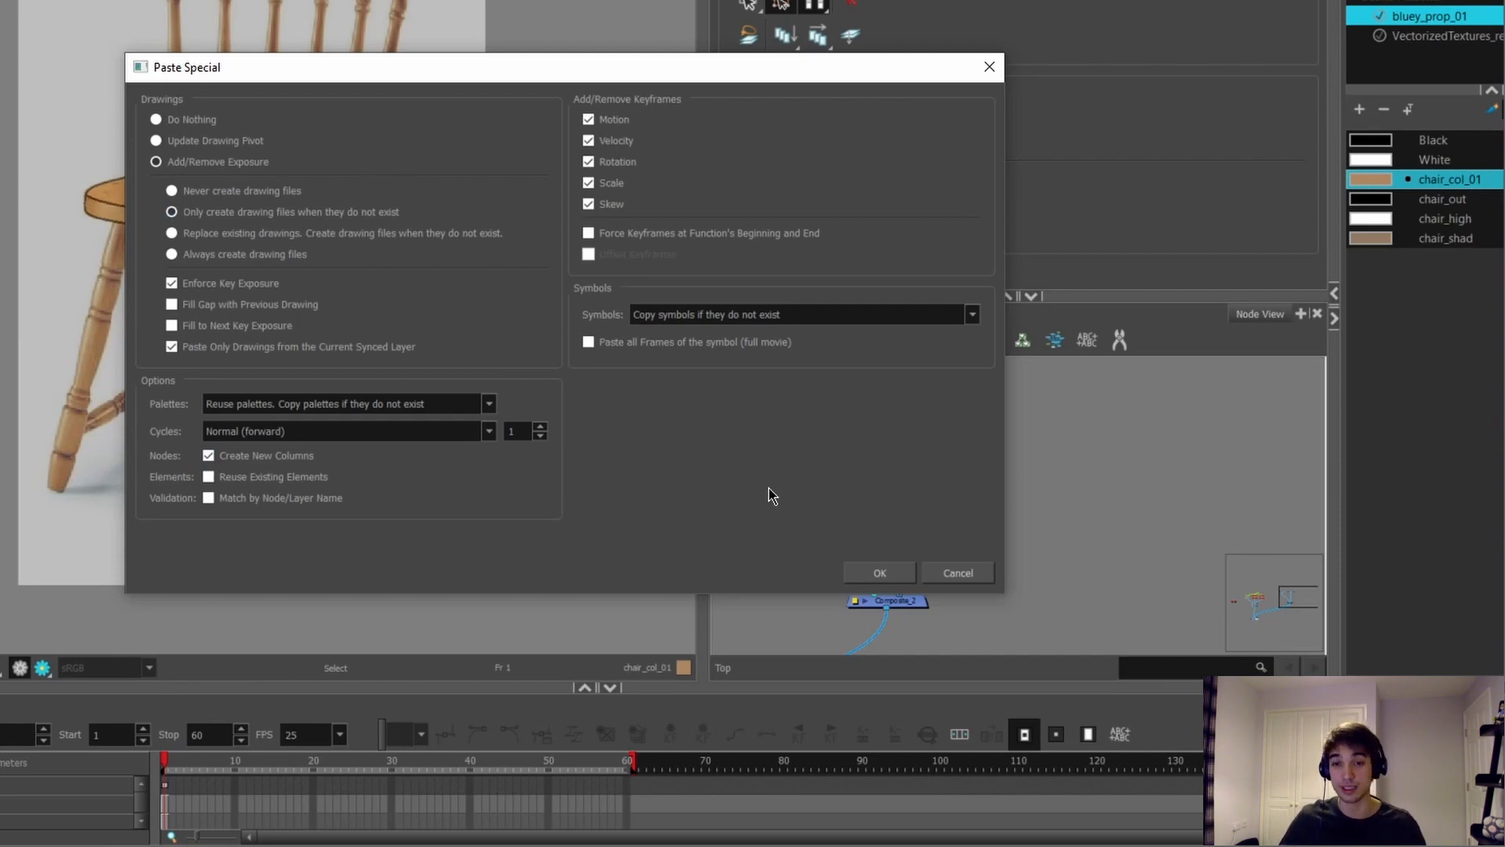
{"action": "left_click", "coordinate": [873, 573]}
{"action": "scroll", "coordinate": [990, 593], "scroll_direction": "up", "scroll_amount": 2}
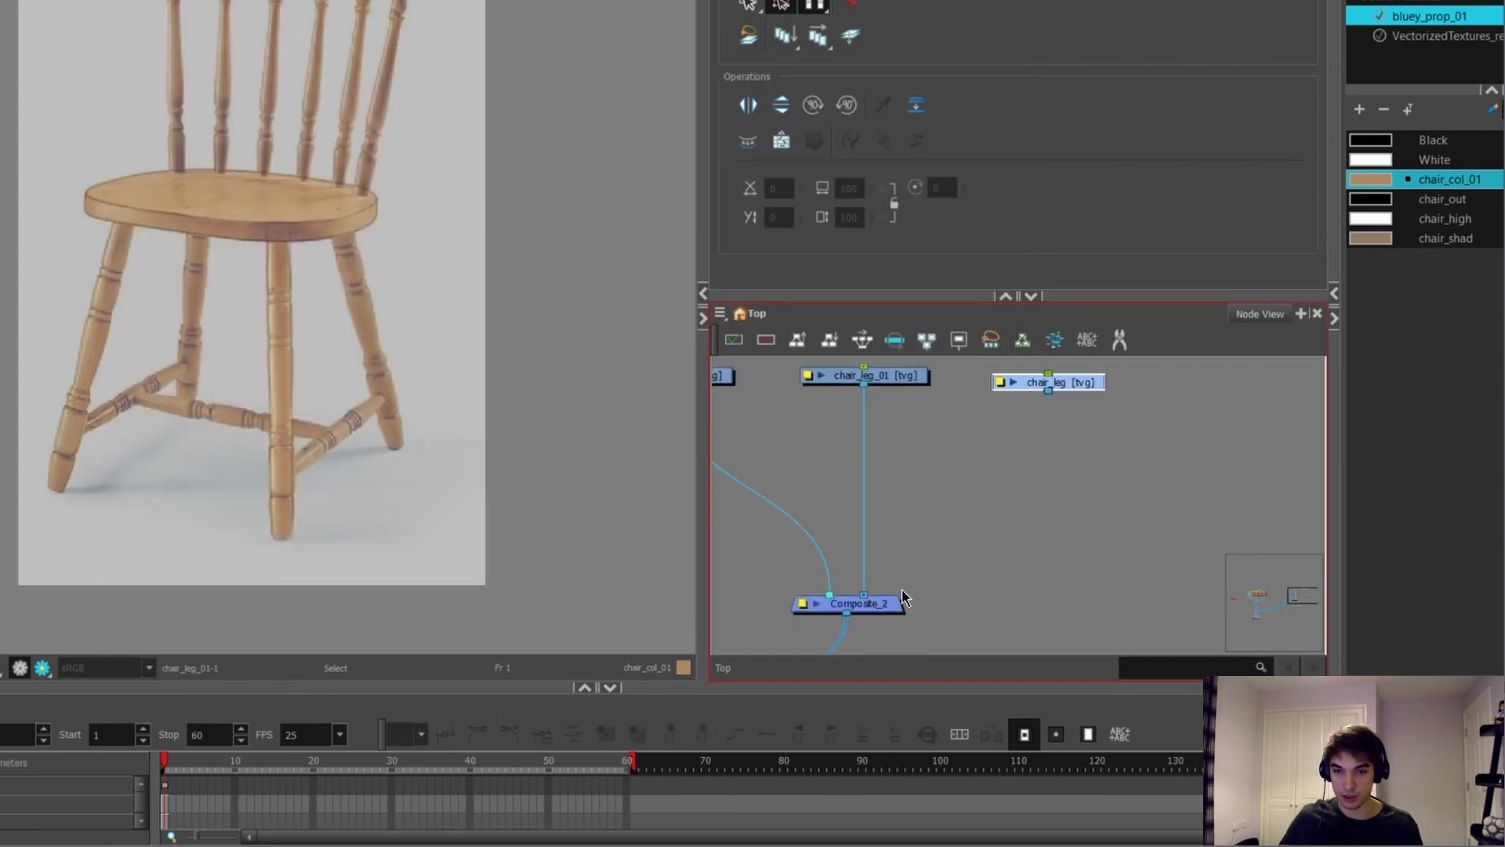
{"action": "left_click_drag", "start_coordinate": [1049, 391], "coordinate": [890, 603]}
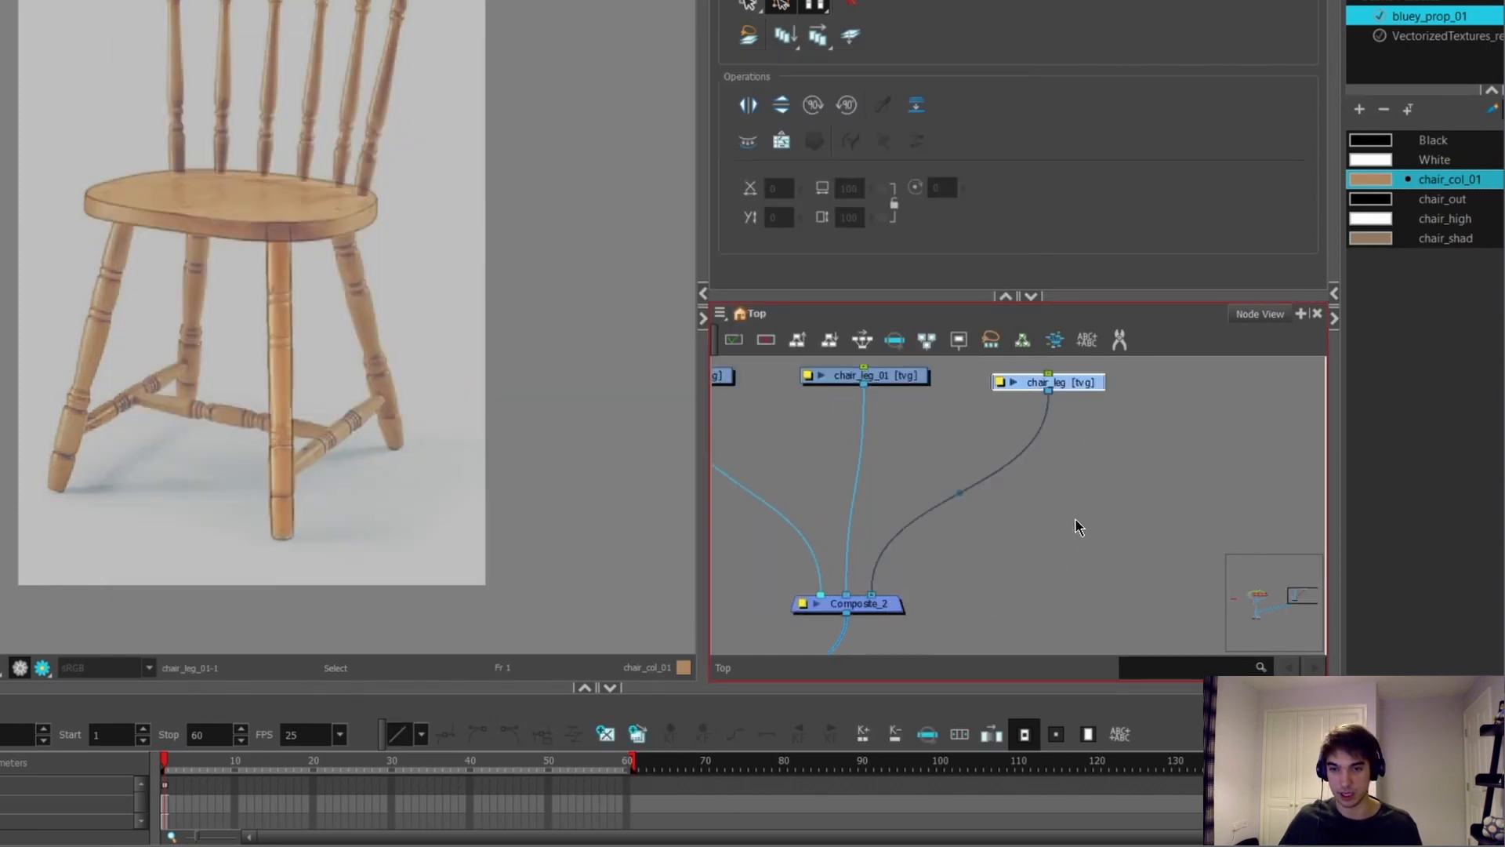
{"action": "left_click", "coordinate": [1076, 519]}
{"action": "scroll", "coordinate": [1056, 541], "scroll_direction": "down", "scroll_amount": 5}
{"action": "scroll", "coordinate": [1054, 461], "scroll_direction": "up", "scroll_amount": 3}
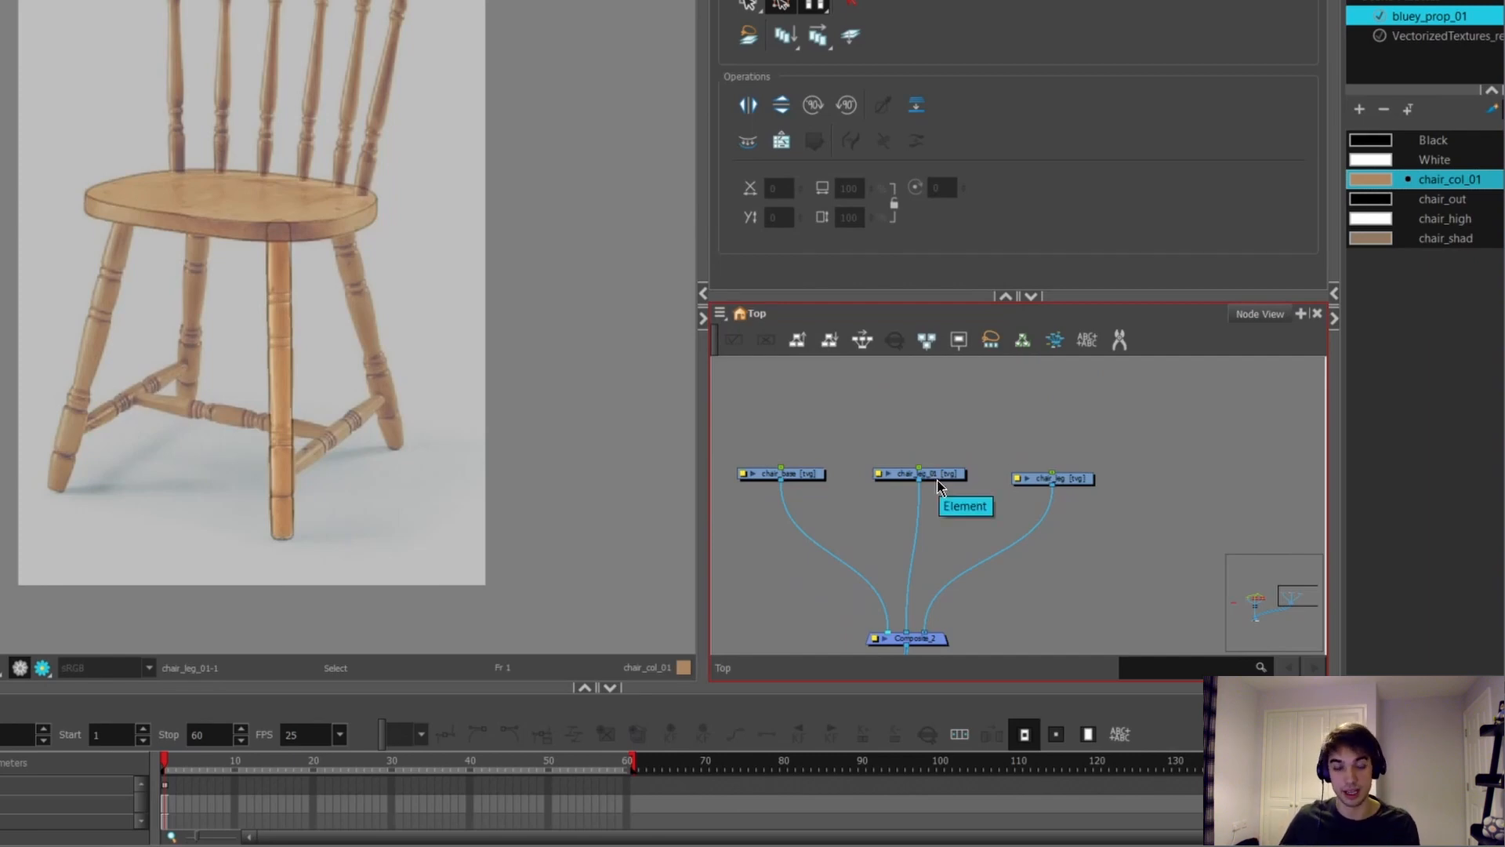
Step: Try disconnecting chair_leg_01 from Composite_2 and restore its connection
{"action": "scroll", "coordinate": [312, 333], "scroll_direction": "up", "scroll_amount": 3}
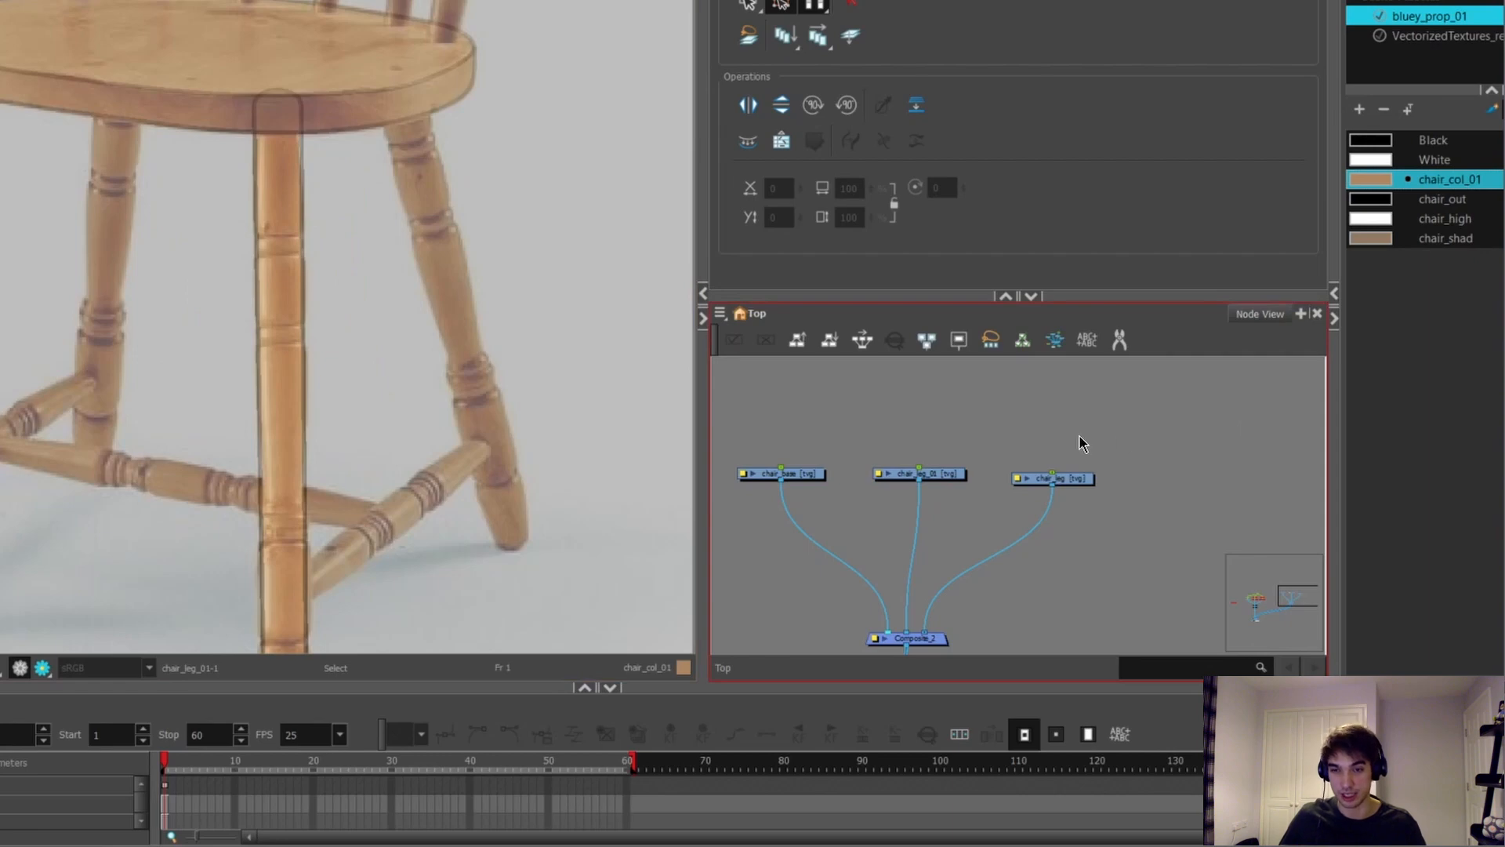
{"action": "scroll", "coordinate": [1080, 443], "scroll_direction": "up", "scroll_amount": 4}
{"action": "left_click", "coordinate": [953, 567]}
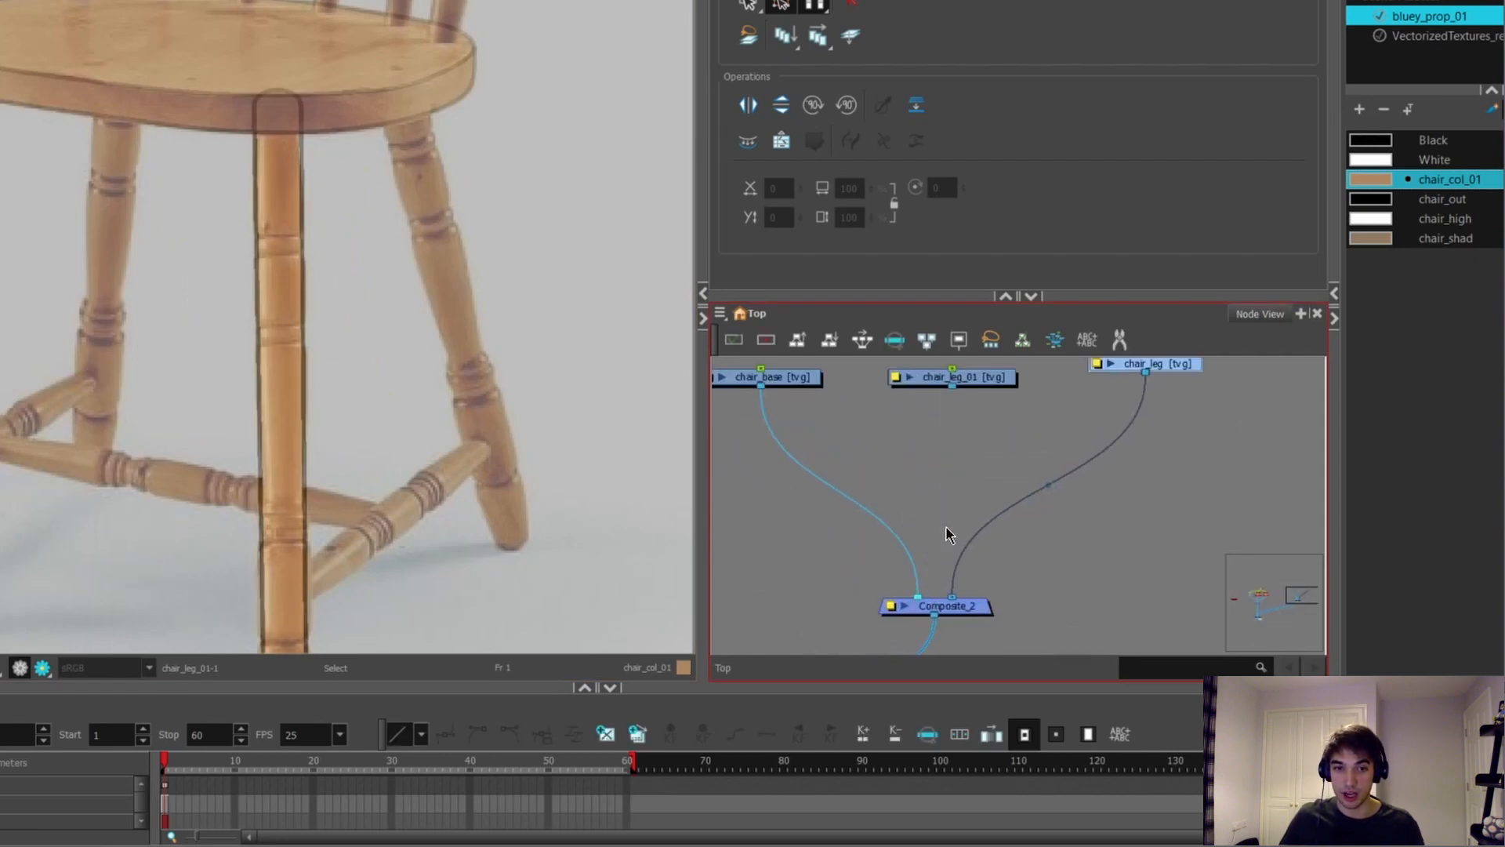
{"action": "left_click", "coordinate": [1019, 525]}
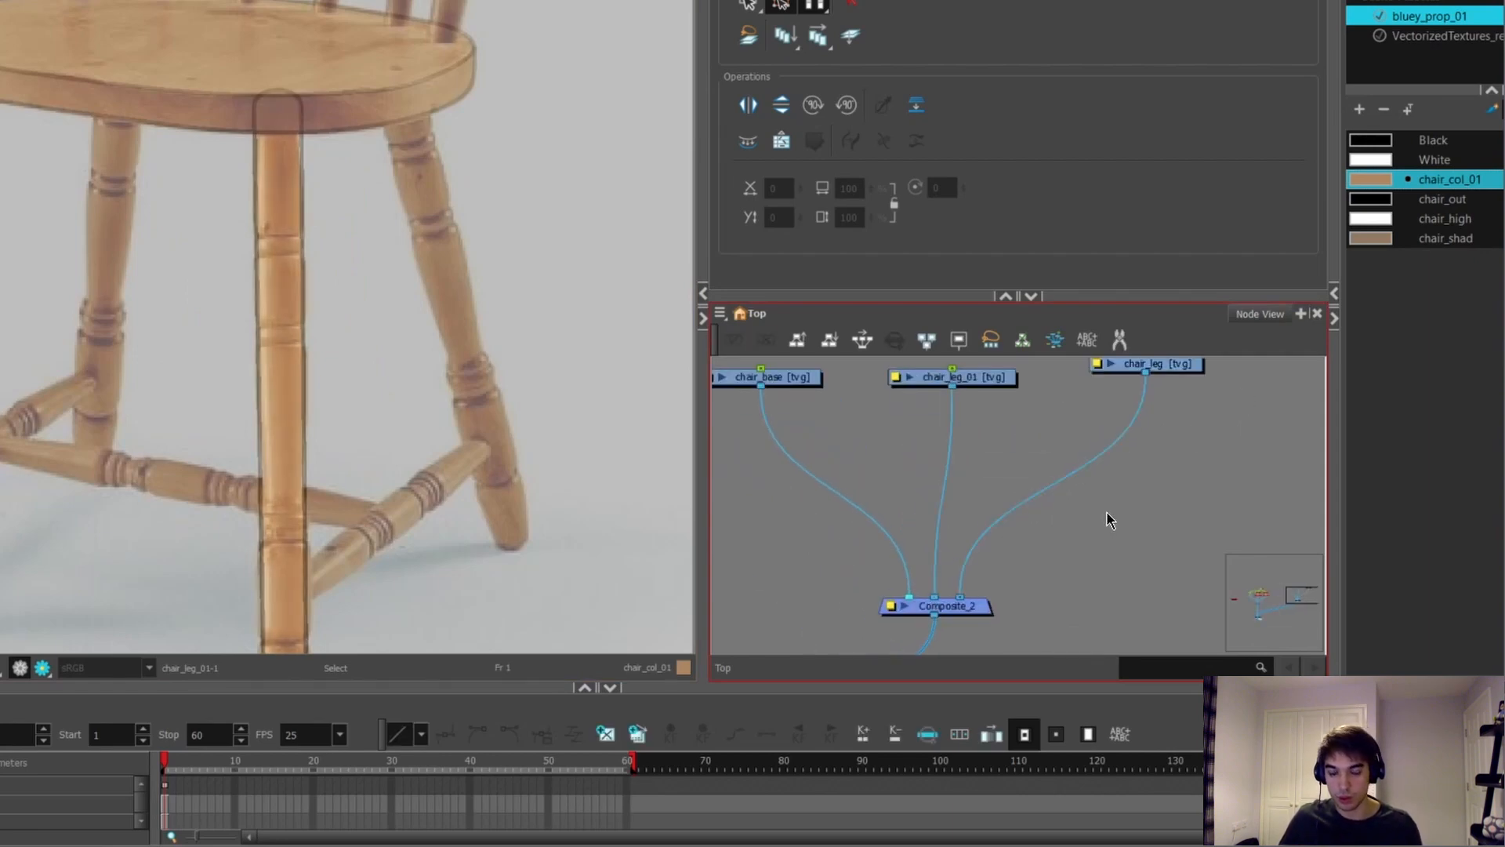
Step: Disable the original chair_leg_01 node and select the duplicated chair_leg node
{"action": "scroll", "coordinate": [1121, 462], "scroll_direction": "down", "scroll_amount": 2}
{"action": "left_click", "coordinate": [954, 508]}
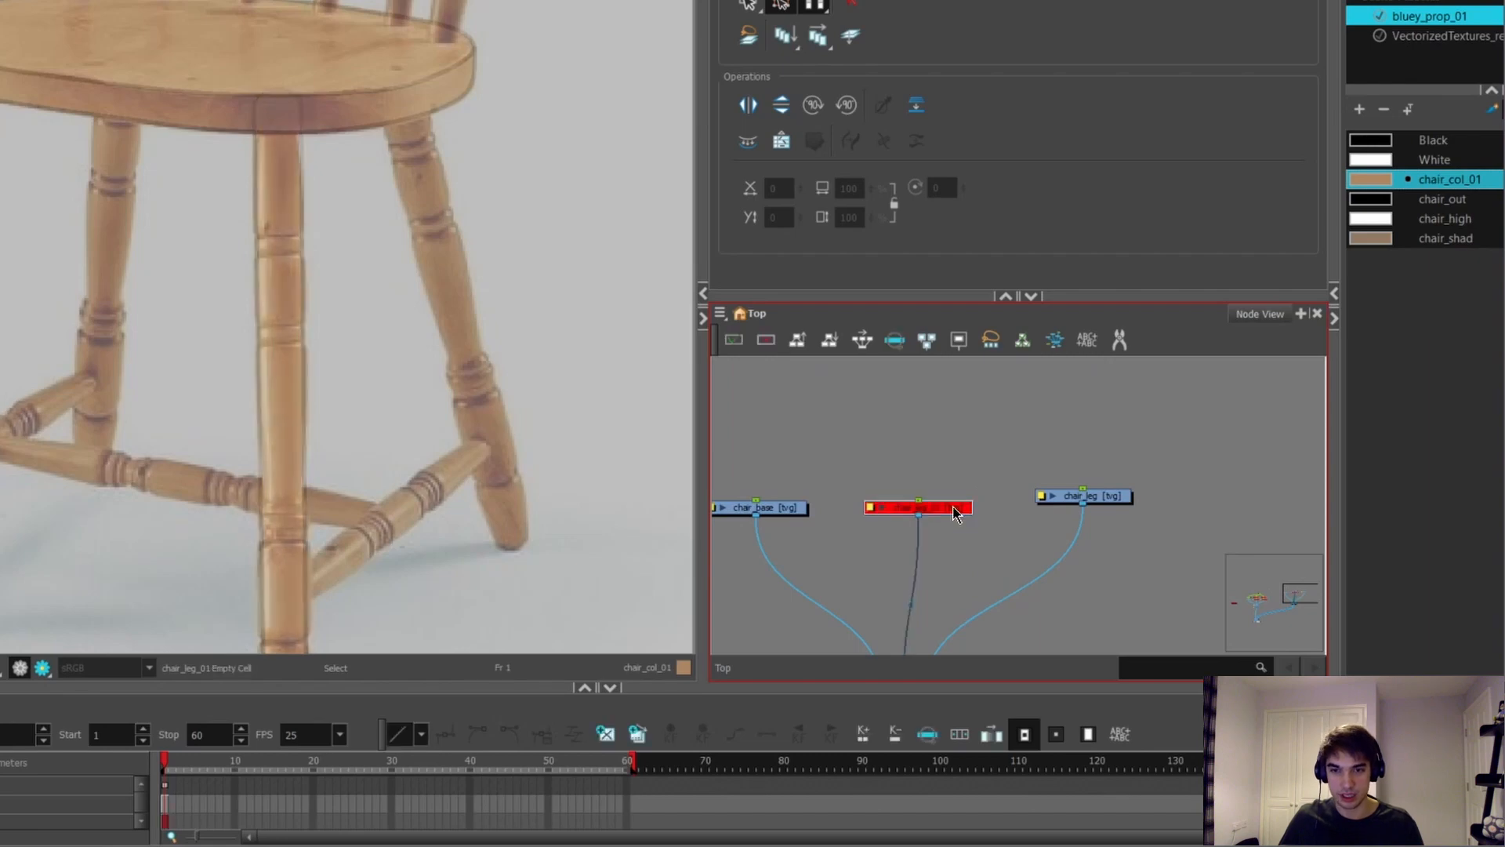
{"action": "left_click", "coordinate": [1126, 502]}
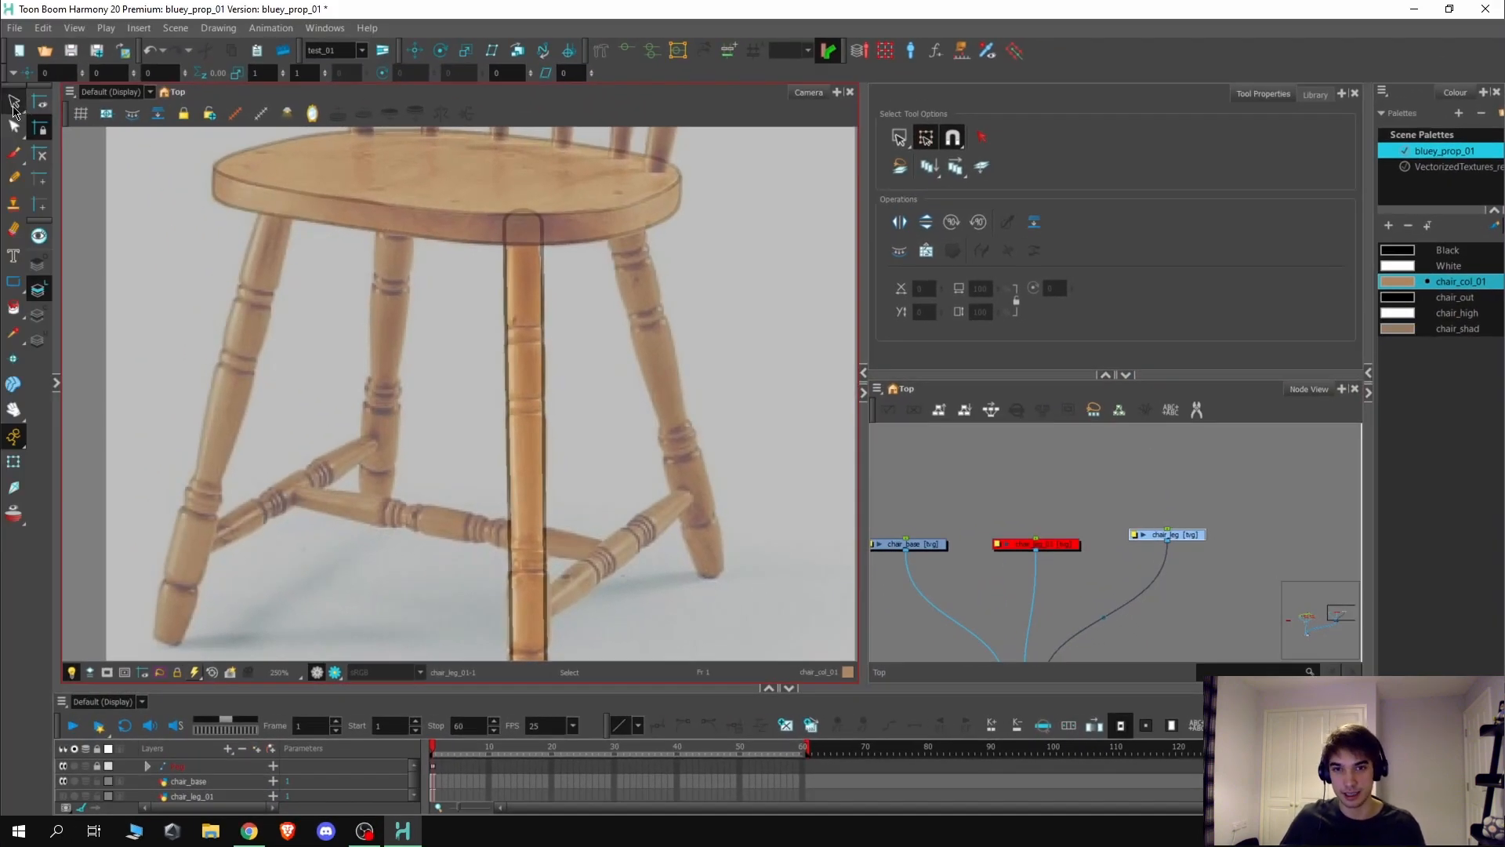
Step: Set the Select tool to affect both line and colour art, and select the duplicated leg drawing
{"action": "left_click", "coordinate": [982, 170]}
{"action": "scroll", "coordinate": [477, 334], "scroll_direction": "down", "scroll_amount": 2}
{"action": "mouse_move", "coordinate": [633, 264]}
{"action": "left_mouse_down"}
{"action": "mouse_move", "coordinate": [363, 608]}
{"action": "mouse_move", "coordinate": [361, 635]}
{"action": "left_mouse_up"}
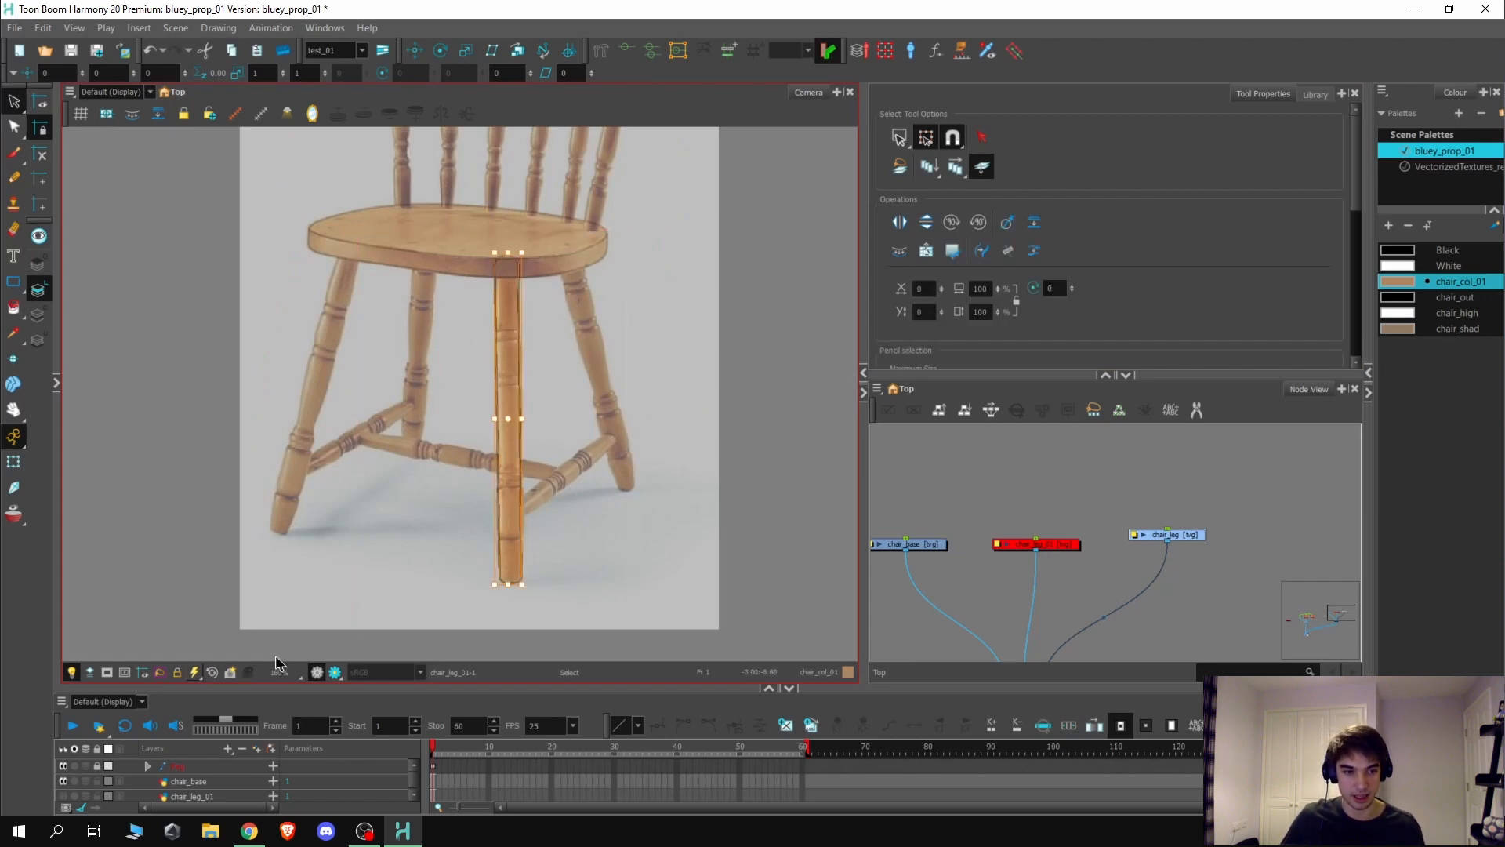
Step: Disable the reference photo's nodes to hide the photo, and reselect the duplicated chair_leg node
{"action": "scroll", "coordinate": [1129, 536], "scroll_direction": "down", "scroll_amount": 5}
{"action": "scroll", "coordinate": [961, 551], "scroll_direction": "up", "scroll_amount": 3}
{"action": "left_click_drag", "start_coordinate": [935, 538], "coordinate": [969, 568]}
{"action": "key", "text": "d"}
{"action": "scroll", "coordinate": [969, 556], "scroll_direction": "down", "scroll_amount": 2}
{"action": "scroll", "coordinate": [1126, 527], "scroll_direction": "up", "scroll_amount": 3}
{"action": "scroll", "coordinate": [1219, 541], "scroll_direction": "up", "scroll_amount": 4}
{"action": "left_click", "coordinate": [1192, 508]}
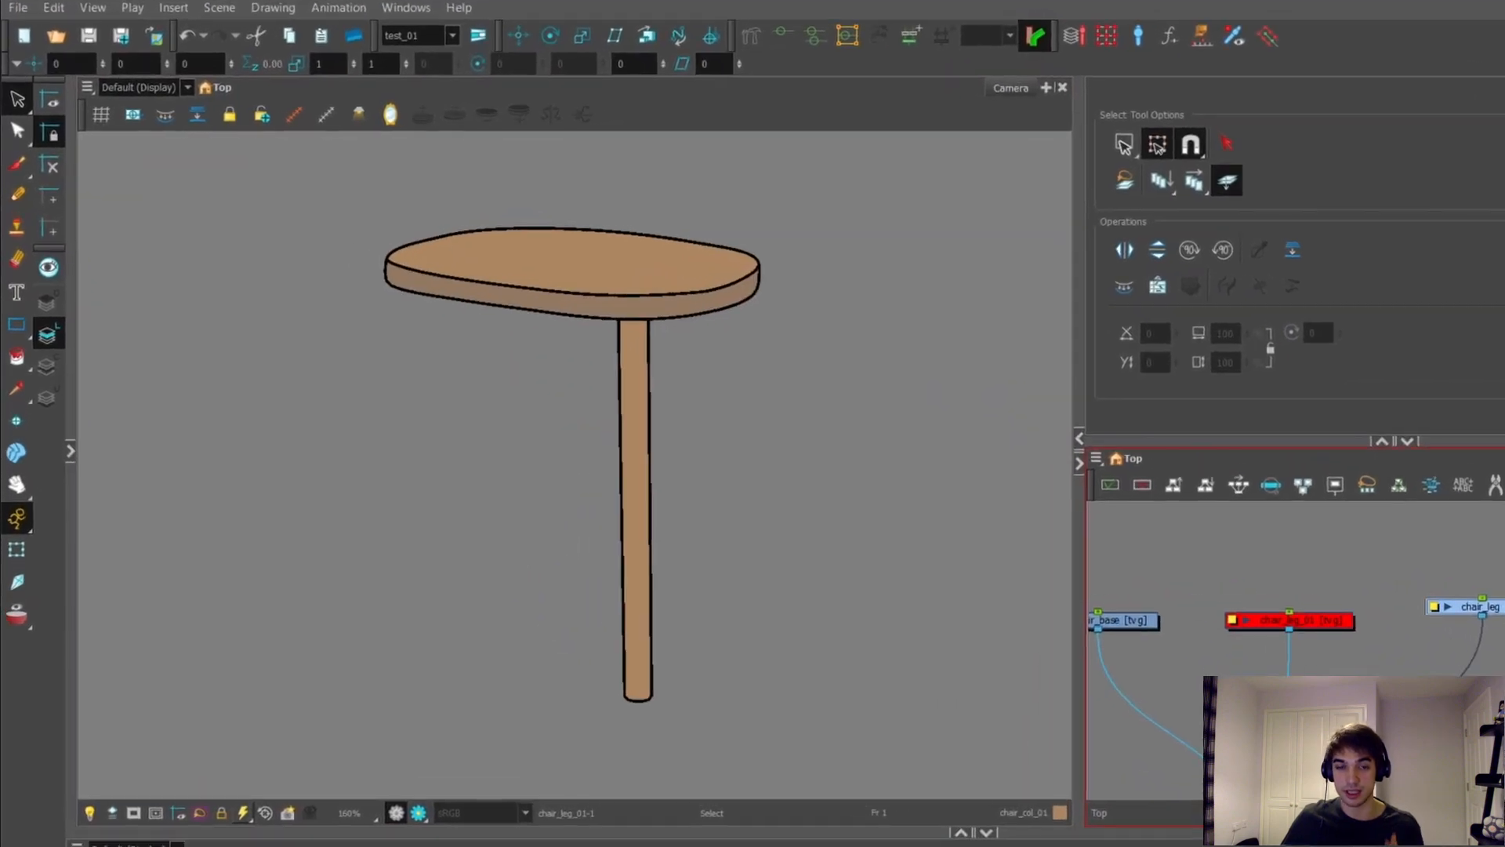
Step: Try moving the duplicated leg's outline and fill together toward the seat's left end, and undo the move
{"action": "left_click_drag", "start_coordinate": [739, 168], "coordinate": [503, 431]}
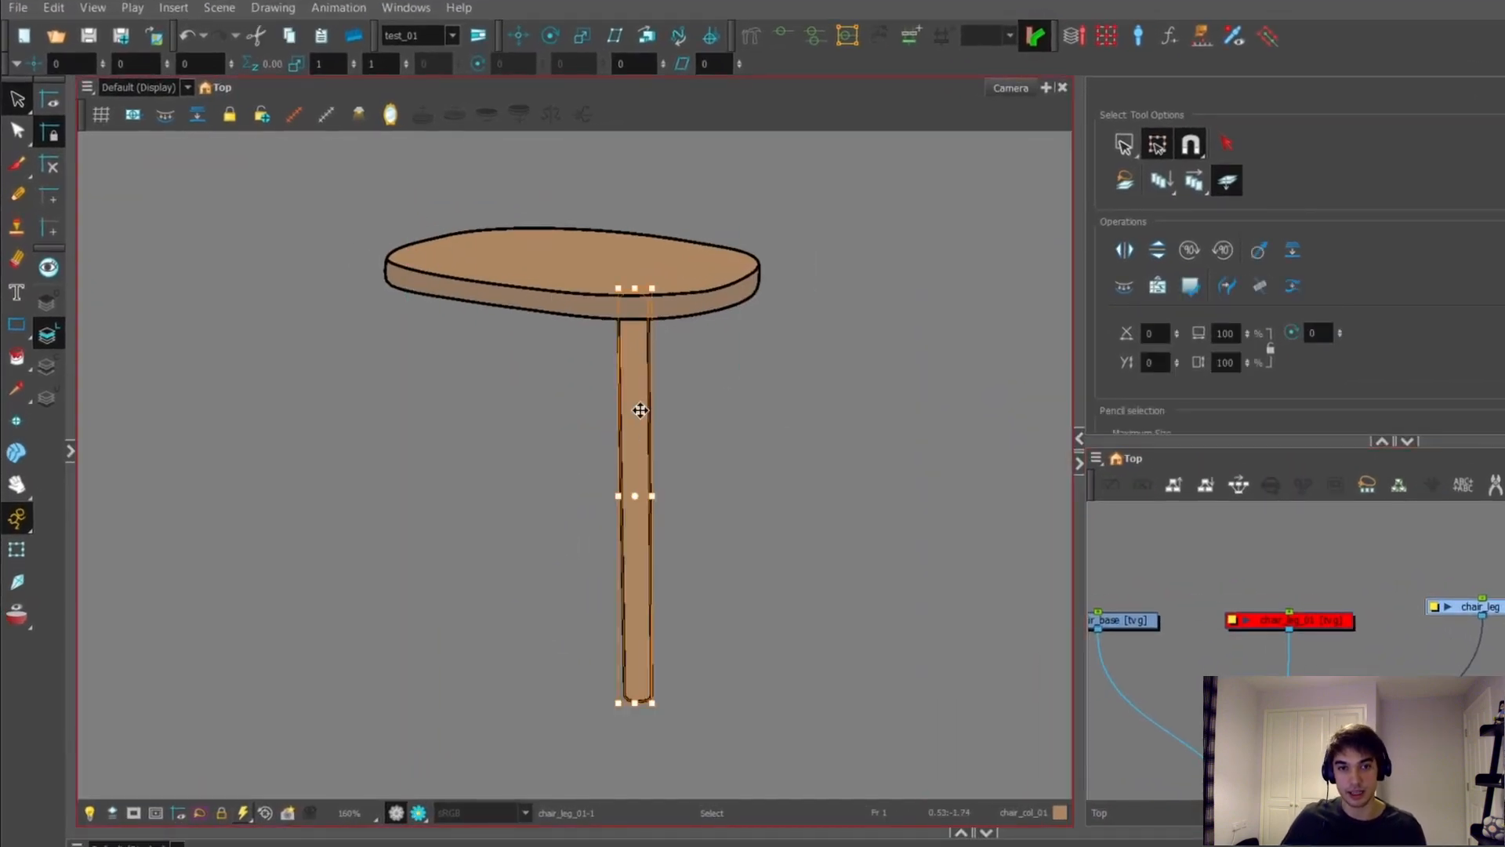
{"action": "left_click_drag", "start_coordinate": [638, 410], "coordinate": [427, 419]}
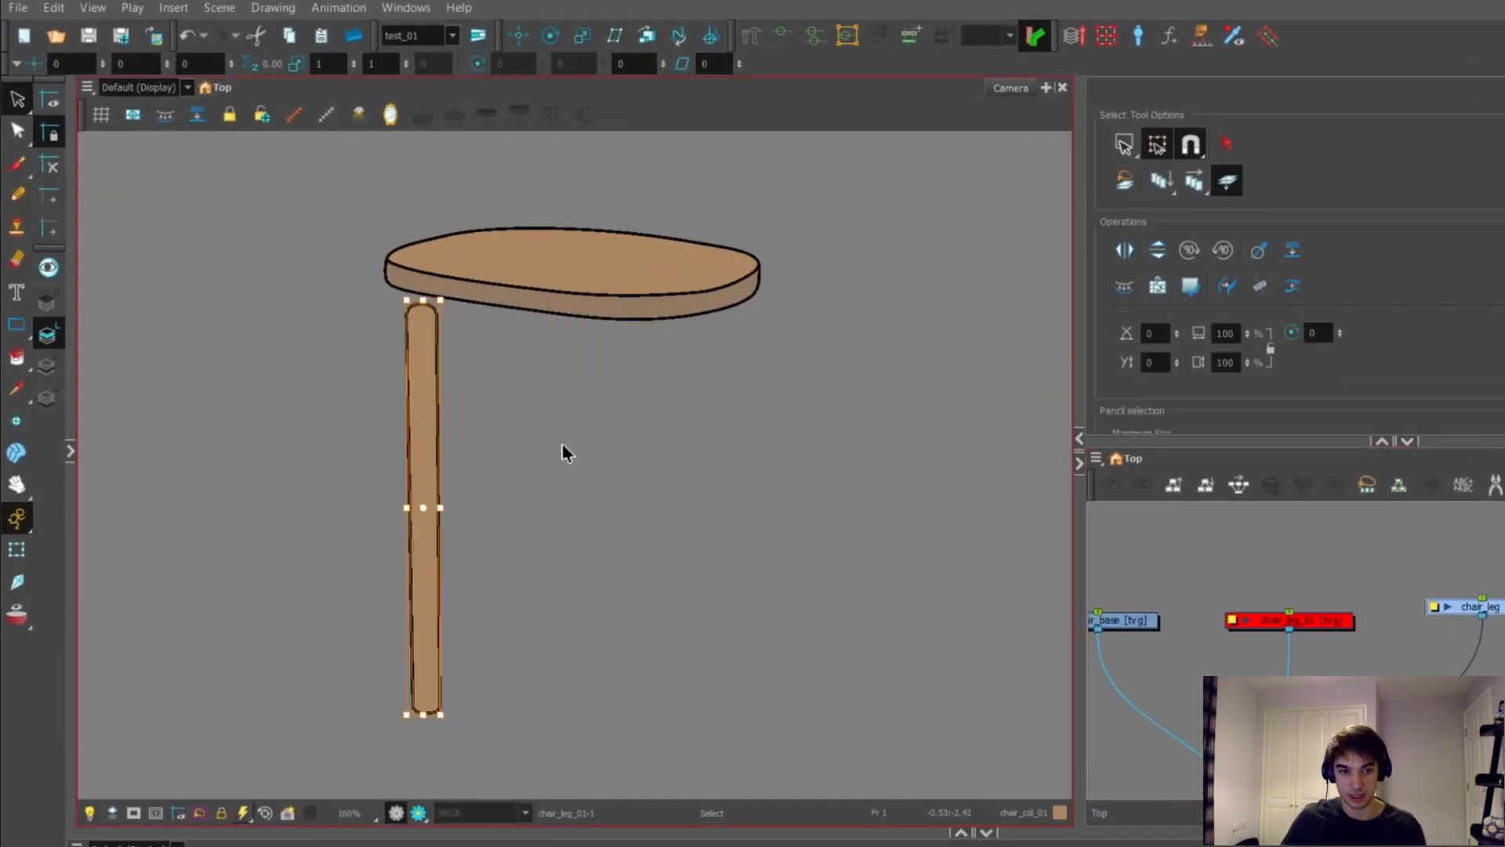
{"action": "key", "text": "ctrl+z"}
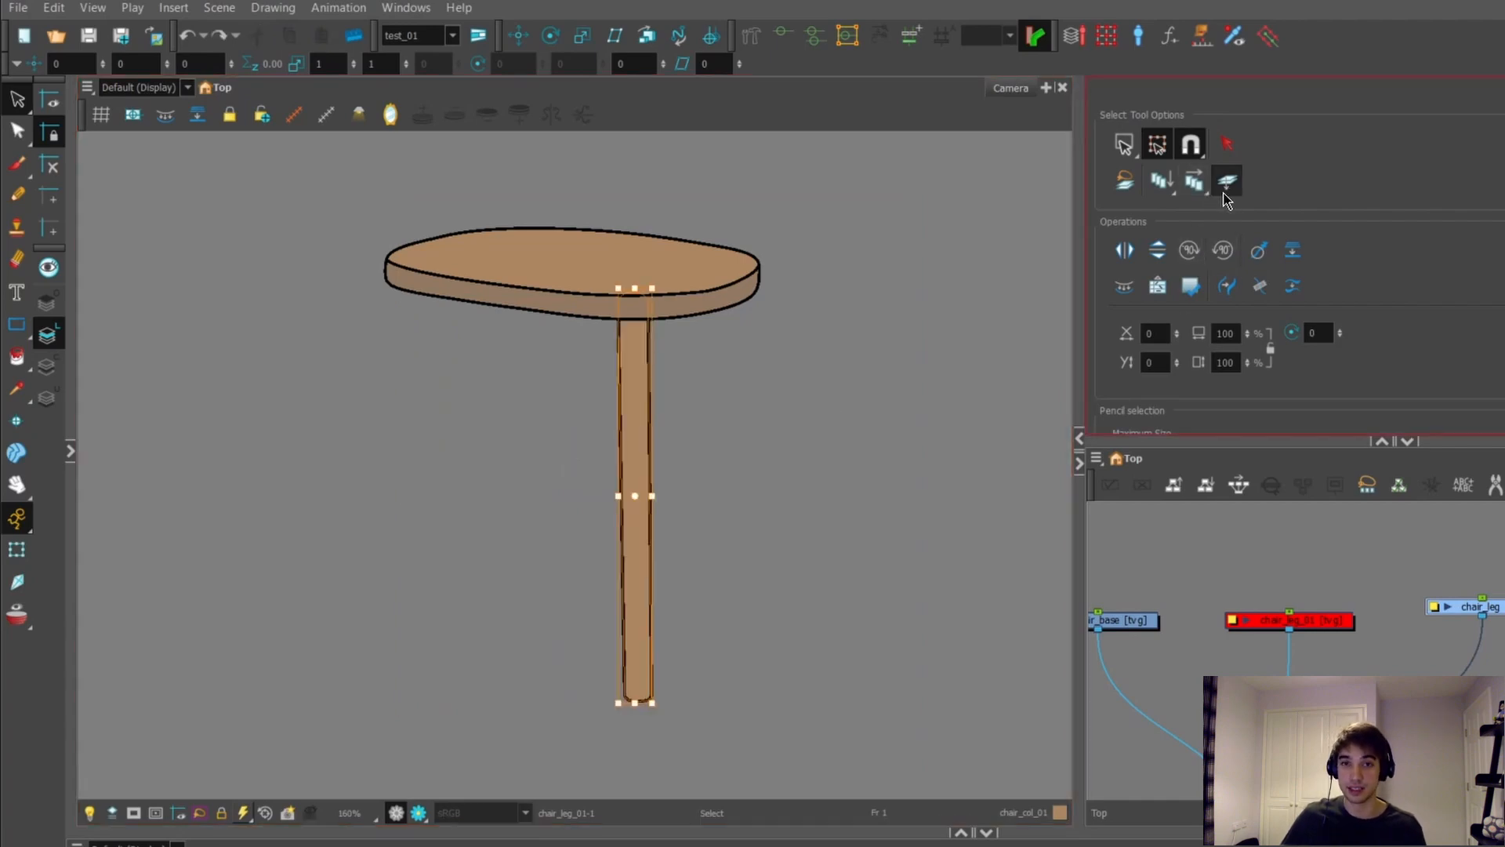
Step: Stop the Select tool from affecting all art layers, try moving only the leg's outline sideways, and undo the move
{"action": "left_click", "coordinate": [1227, 187]}
{"action": "left_click_drag", "start_coordinate": [457, 754], "coordinate": [860, 156]}
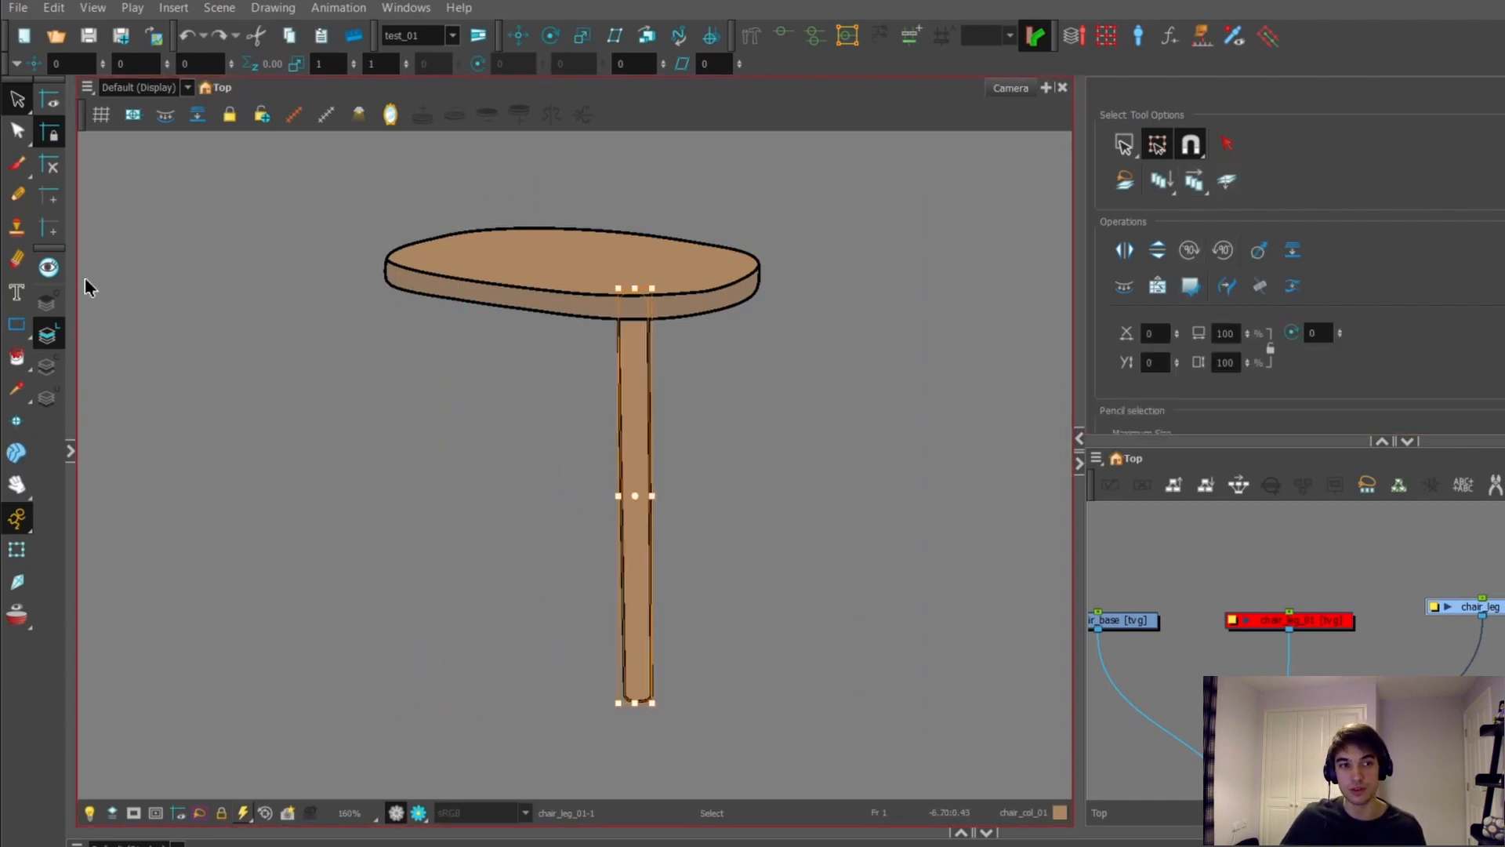
{"action": "left_click_drag", "start_coordinate": [639, 408], "coordinate": [397, 416]}
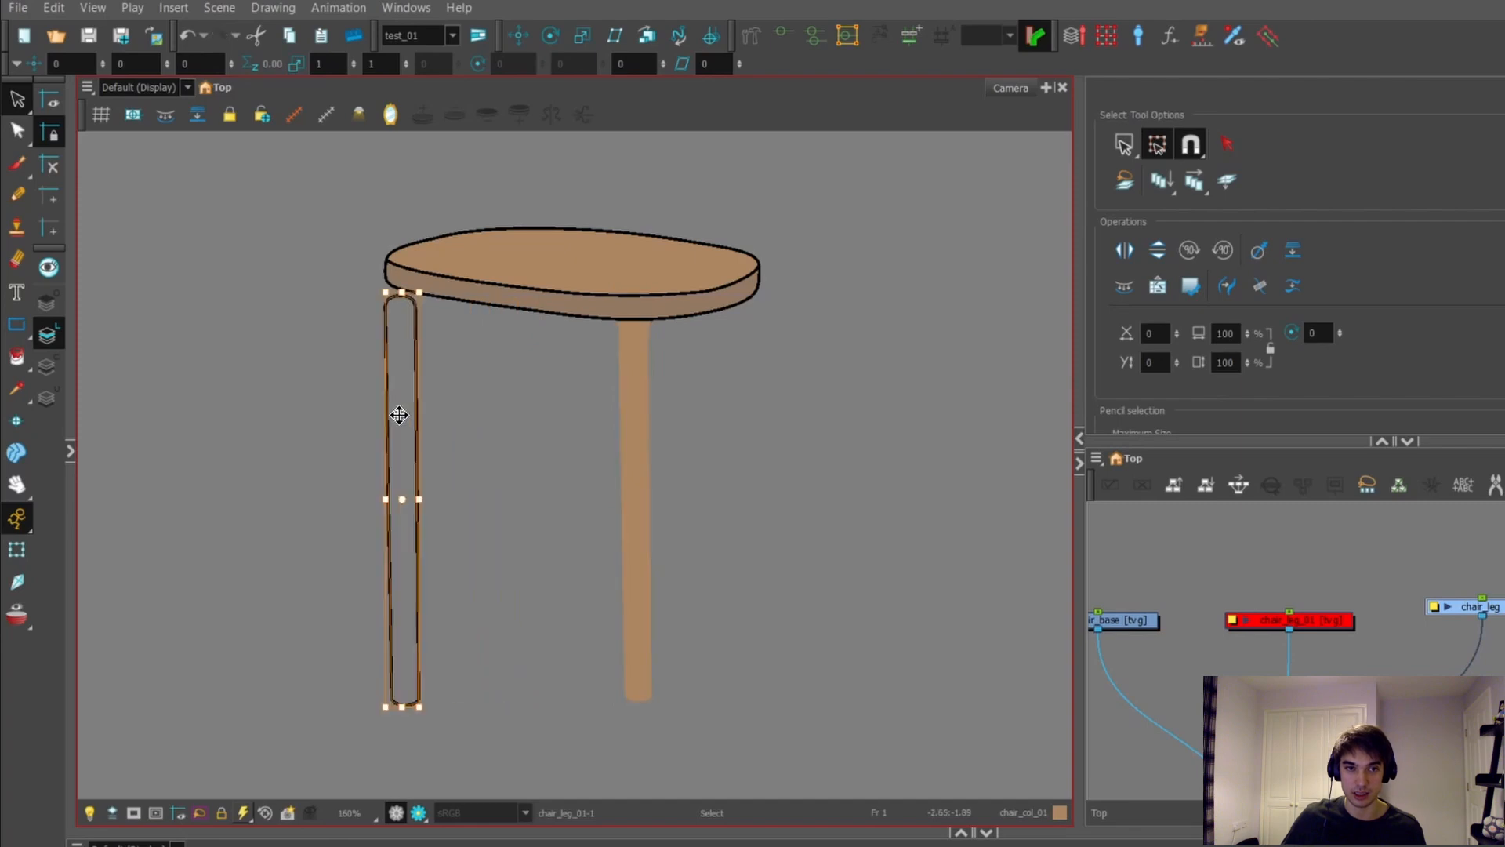
{"action": "left_click", "coordinate": [877, 435]}
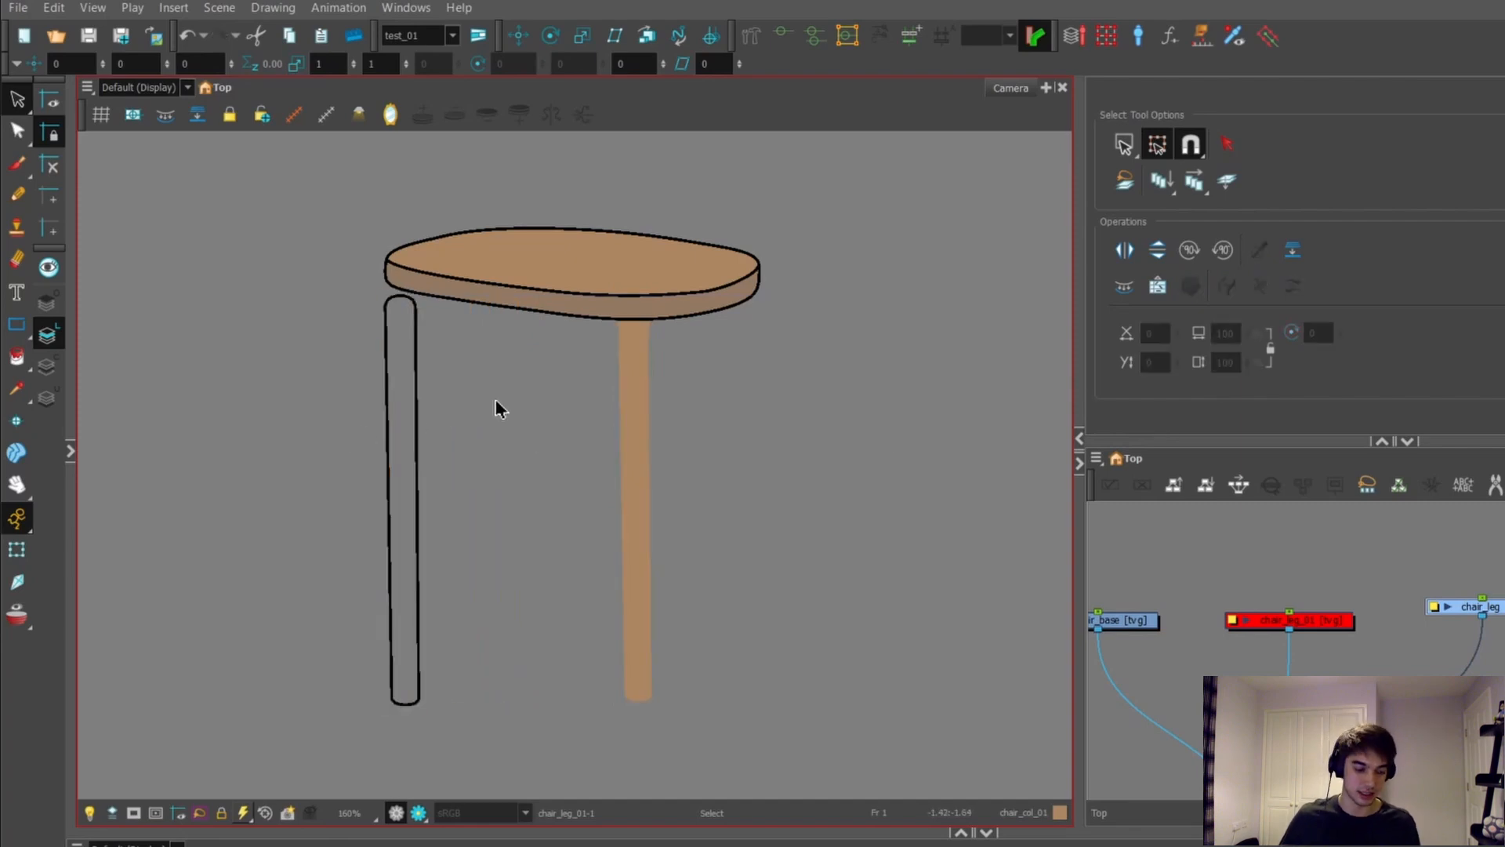
{"action": "key", "text": "ctrl+z"}
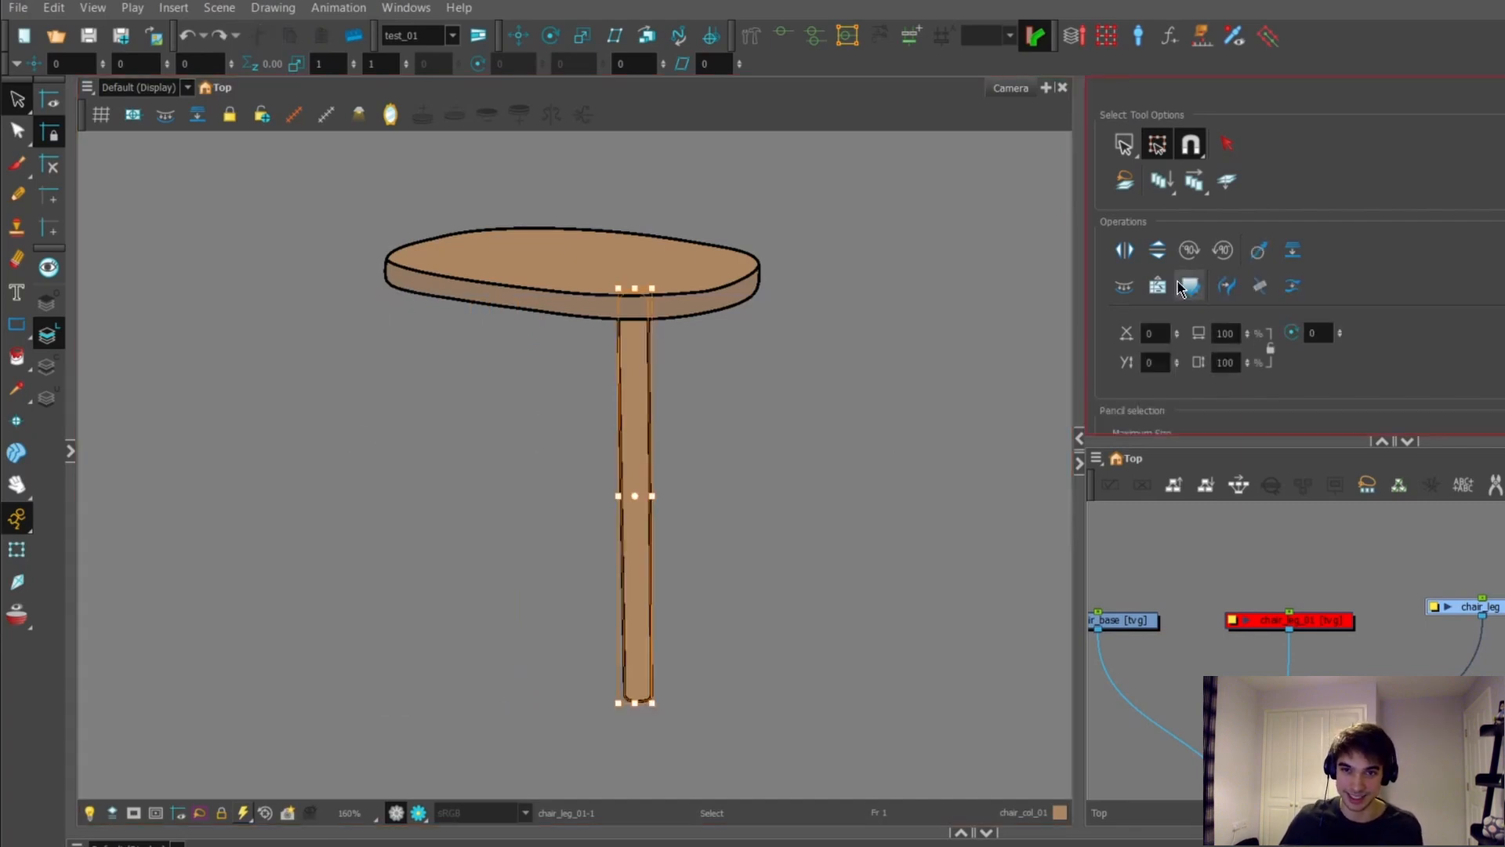
Step: Reapply selection to both line and colour art, move the duplicated leg under the seat's left end, and select the disabled chair_leg_01 node
{"action": "left_click", "coordinate": [1229, 180]}
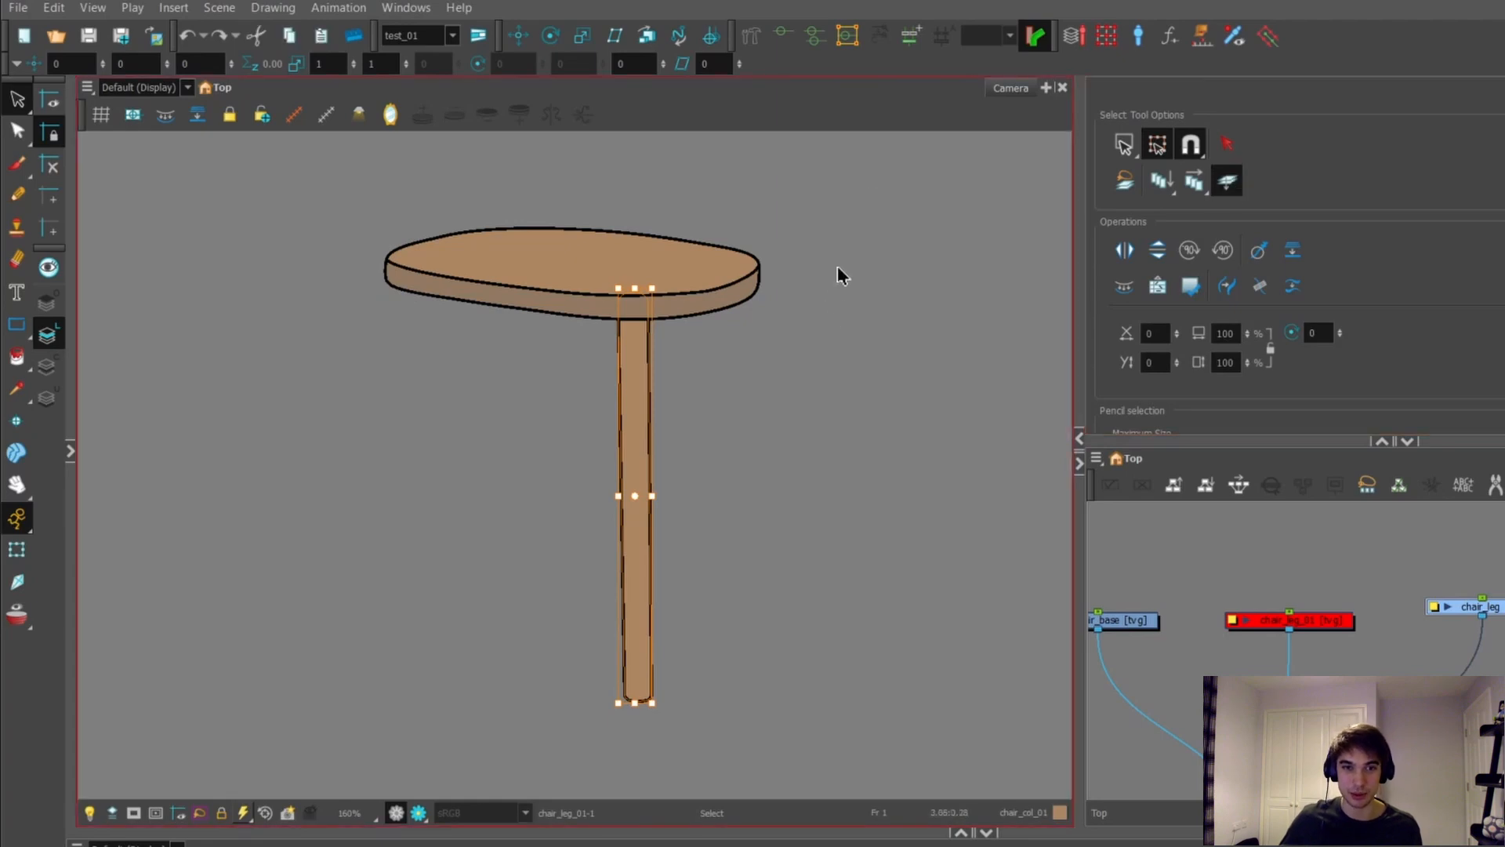
{"action": "left_click_drag", "start_coordinate": [871, 191], "coordinate": [461, 694]}
{"action": "left_click_drag", "start_coordinate": [632, 426], "coordinate": [416, 407]}
{"action": "left_click", "coordinate": [1317, 620]}
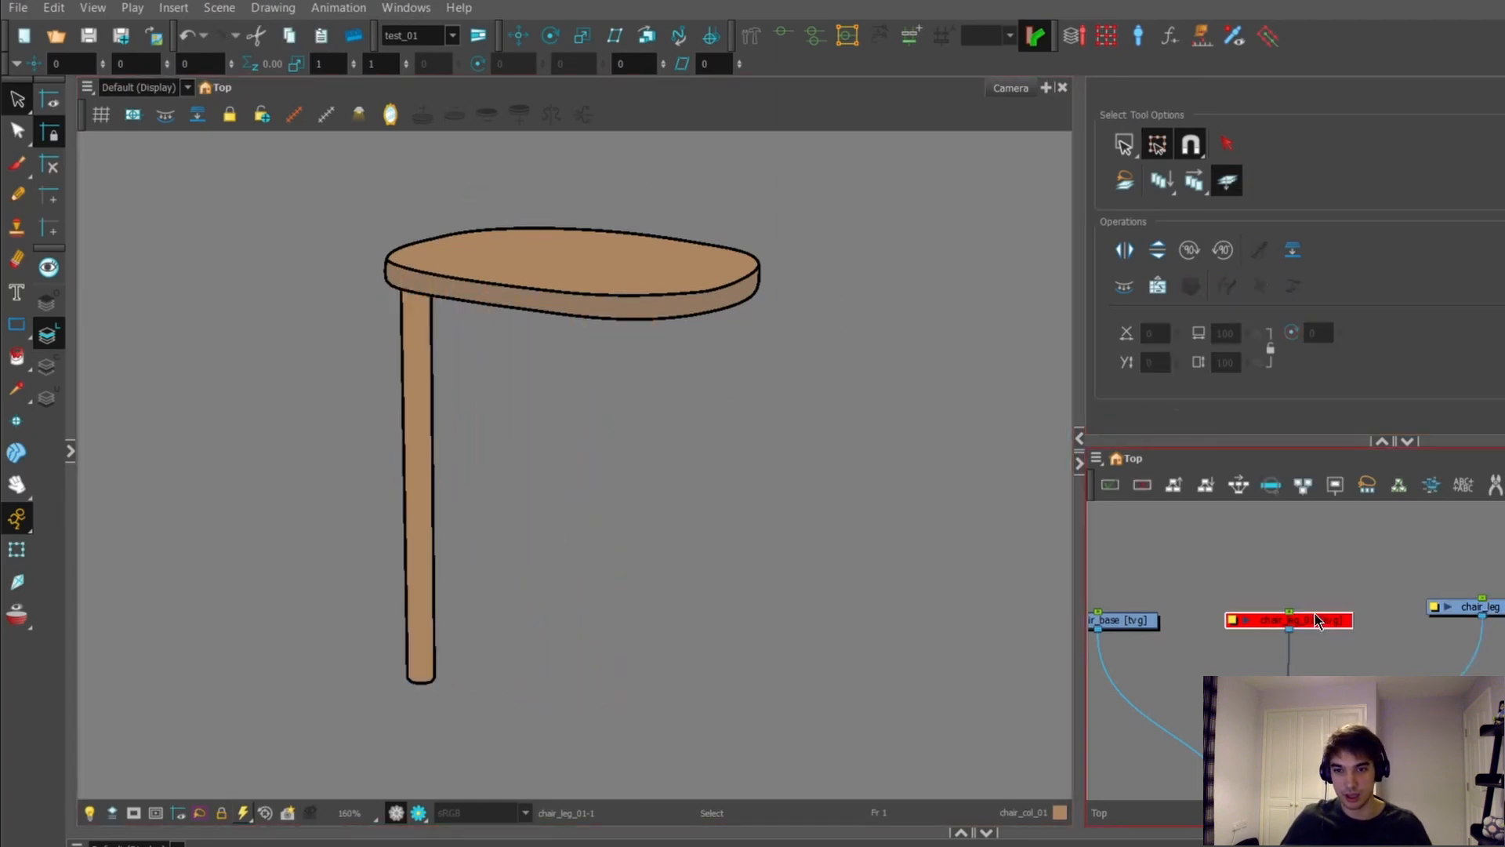
Step: Enable the original chair_leg_01 layer and the reference photo's nodes again
{"action": "key", "text": "a"}
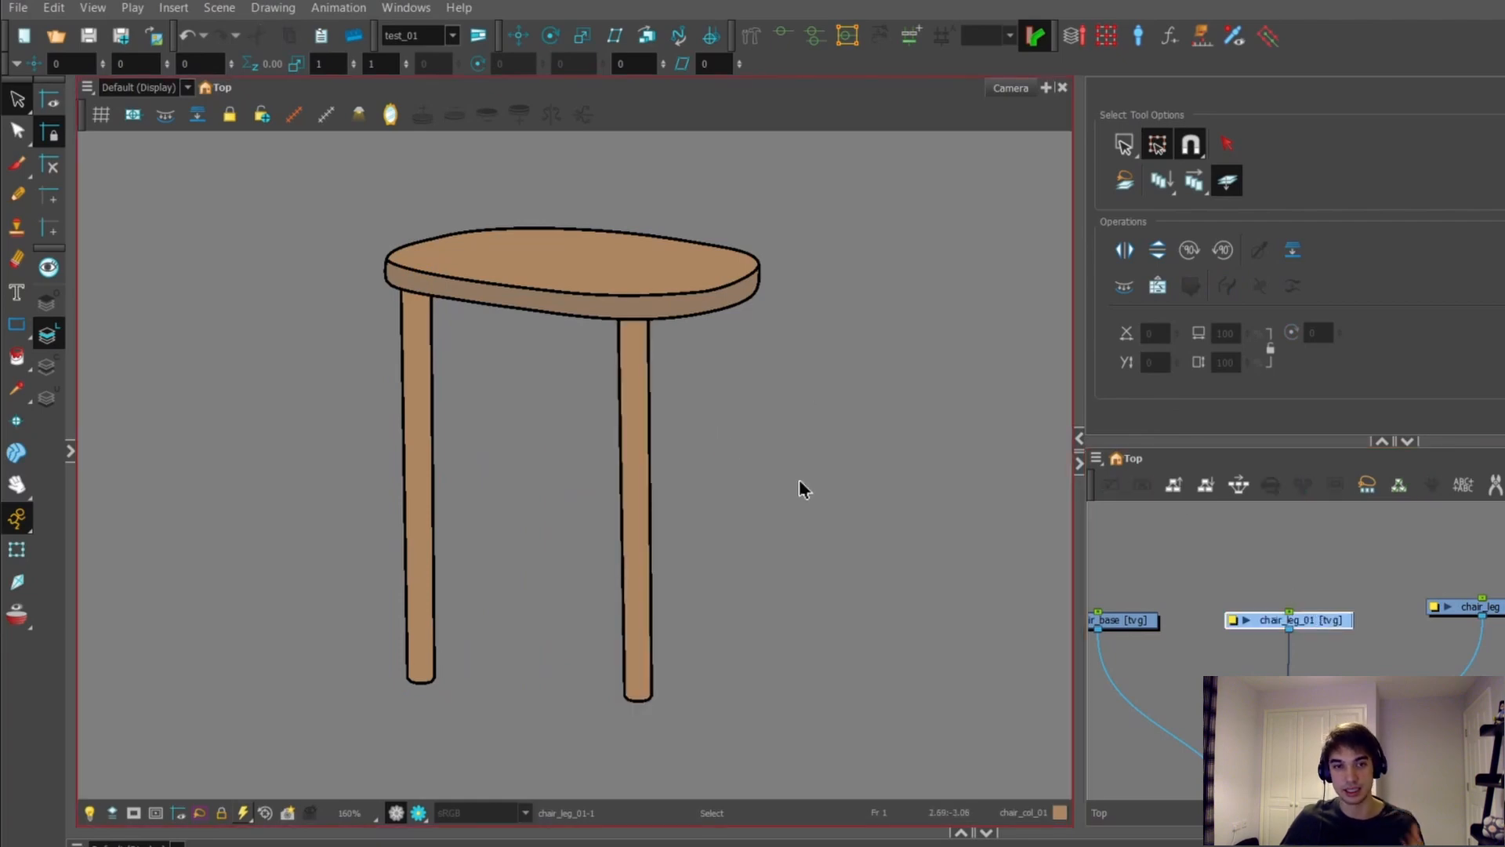
{"action": "scroll", "coordinate": [1490, 595], "scroll_direction": "down", "scroll_amount": 3}
{"action": "scroll", "coordinate": [1498, 594], "scroll_direction": "down", "scroll_amount": 2}
{"action": "left_click_drag", "start_coordinate": [1242, 595], "coordinate": [1241, 660]}
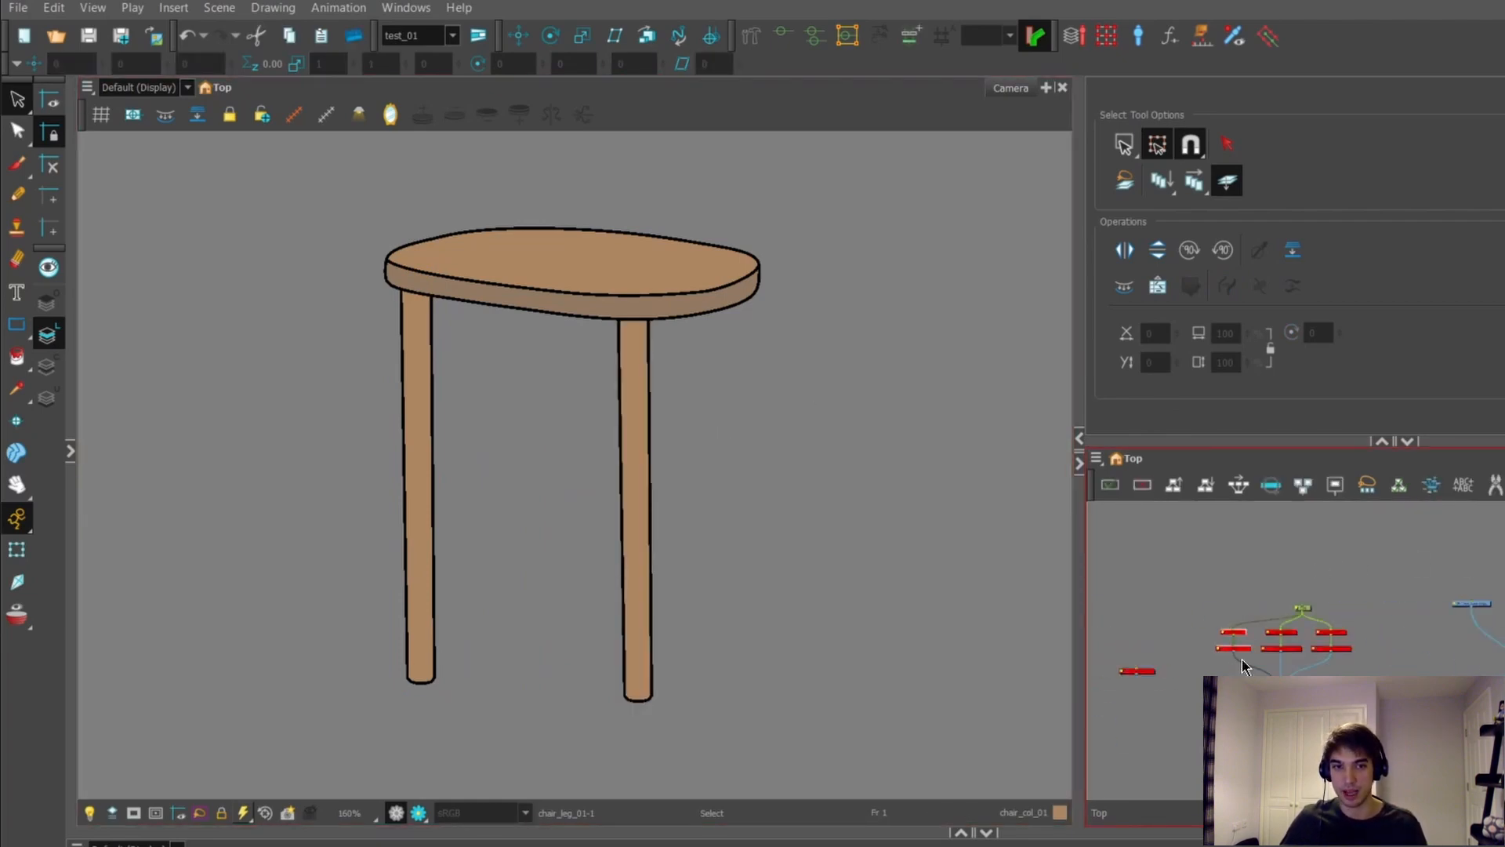
{"action": "key", "text": "a"}
{"action": "scroll", "coordinate": [1499, 600], "scroll_direction": "up", "scroll_amount": 4}
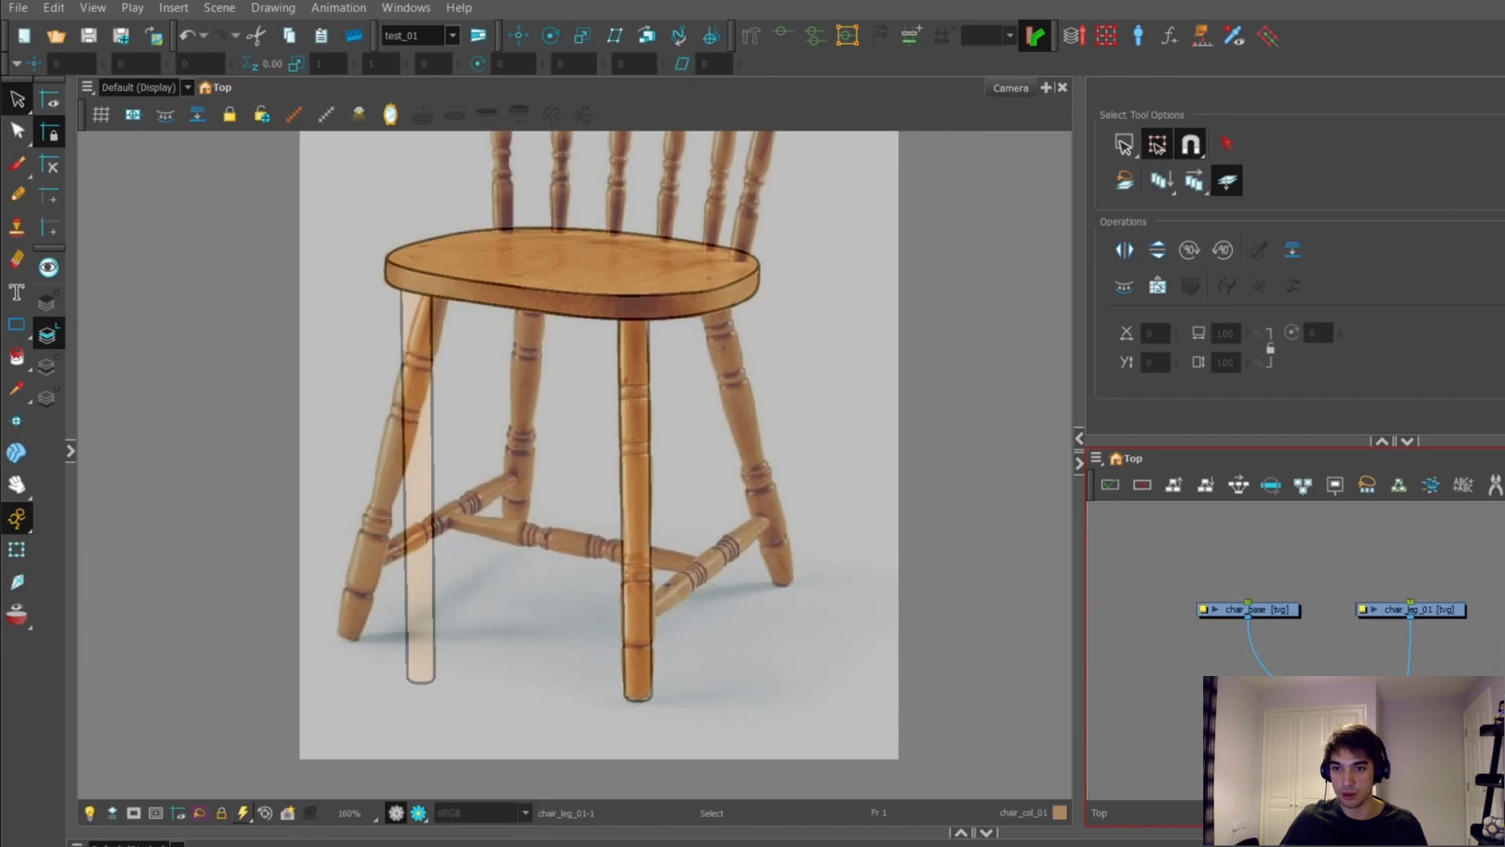
Step: Select the duplicated leg, move its pivot to the leg's upper end, and rotate it to match the slanted front leg in the photo
{"action": "left_click_drag", "start_coordinate": [324, 210], "coordinate": [497, 745]}
{"action": "scroll", "coordinate": [415, 398], "scroll_direction": "up", "scroll_amount": 2}
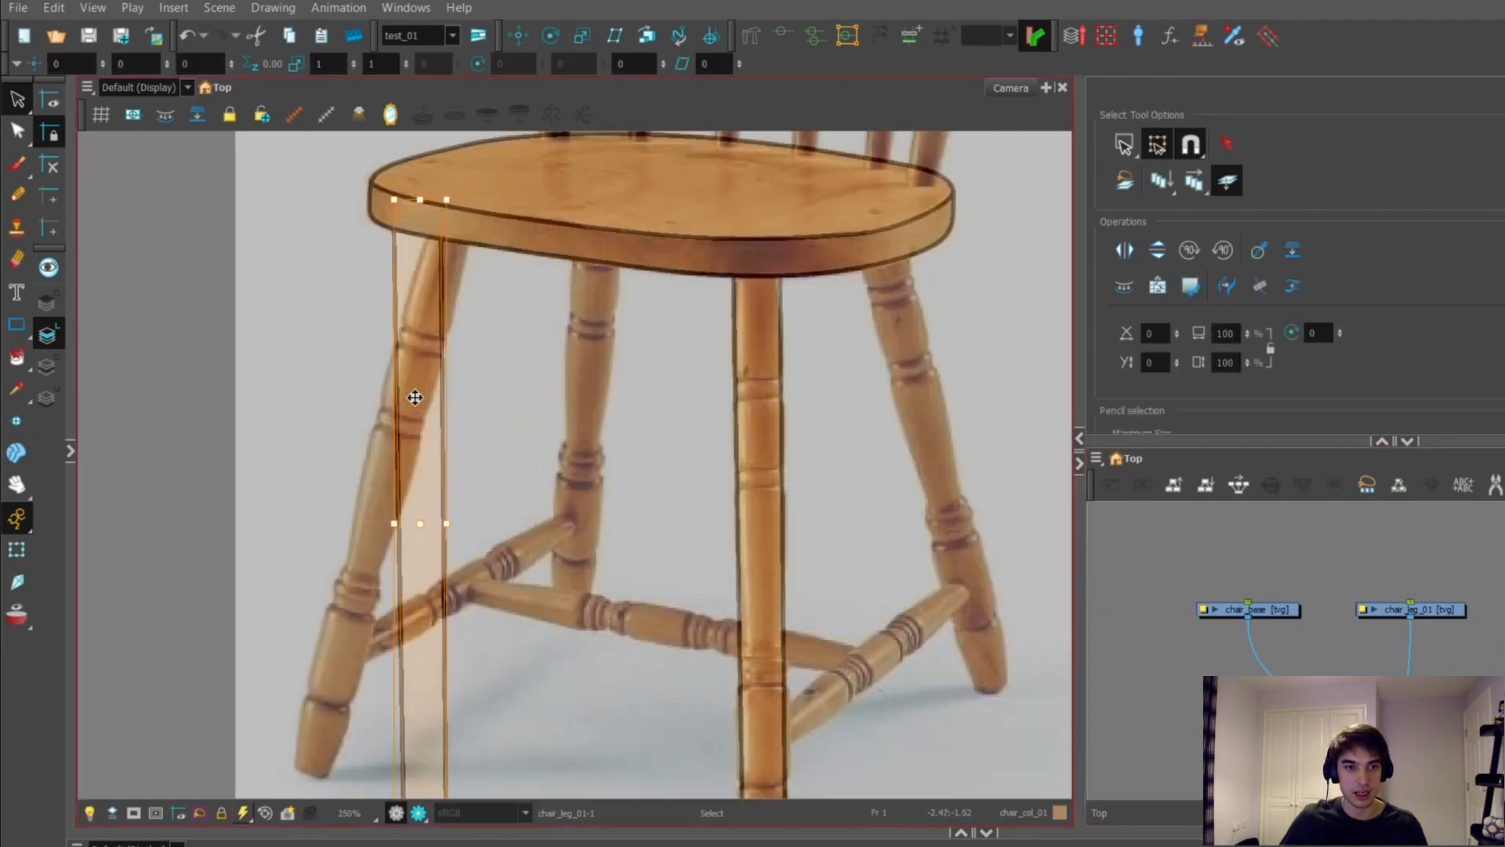
{"action": "scroll", "coordinate": [454, 561], "scroll_direction": "down", "scroll_amount": 1}
{"action": "scroll", "coordinate": [439, 554], "scroll_direction": "up", "scroll_amount": 1}
{"action": "scroll", "coordinate": [459, 561], "scroll_direction": "down", "scroll_amount": 1}
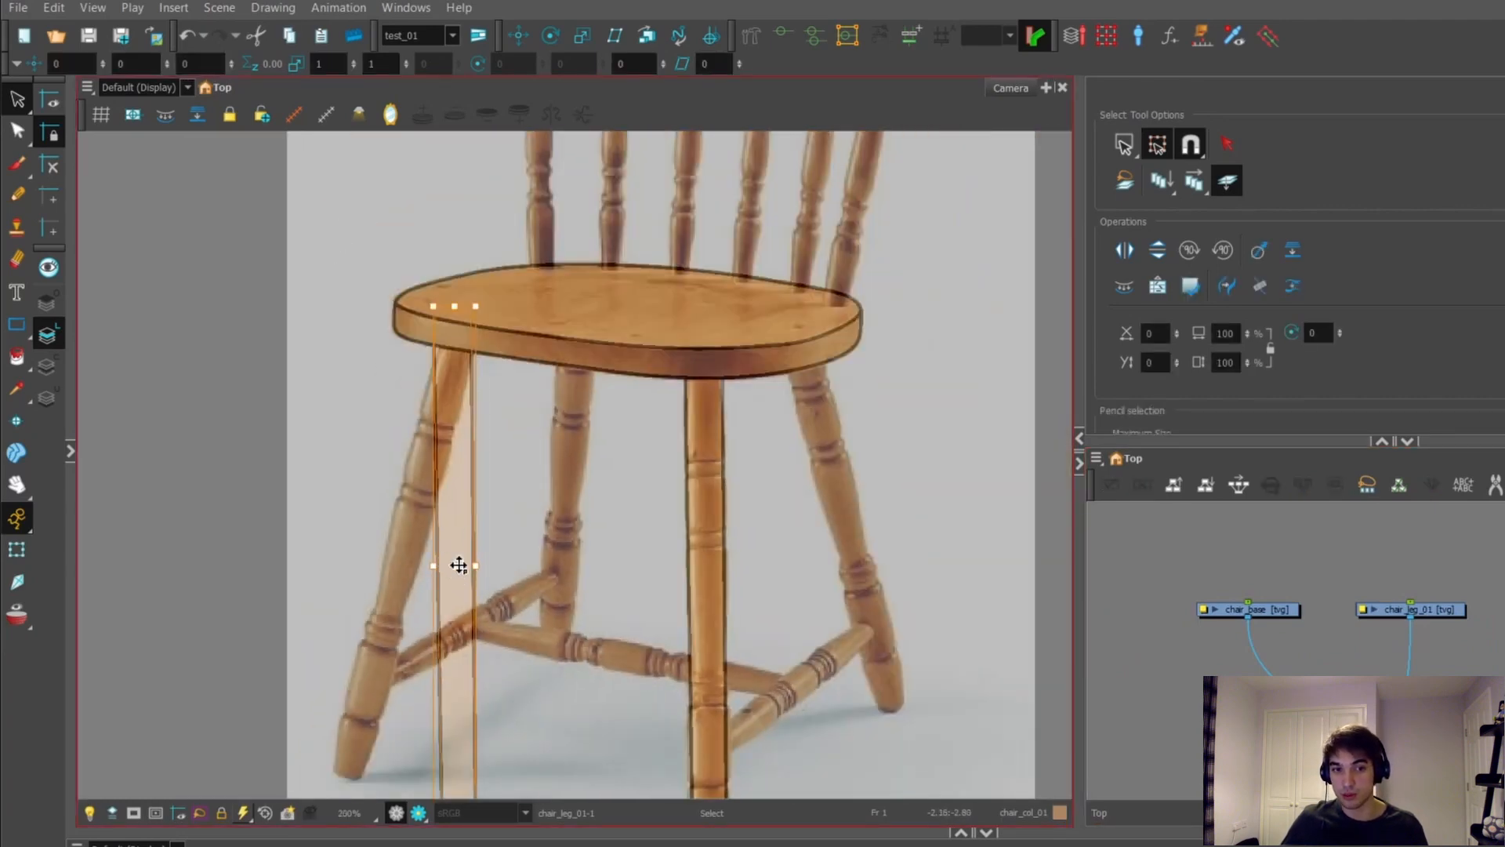
{"action": "left_click_drag", "start_coordinate": [457, 567], "coordinate": [458, 337]}
{"action": "scroll", "coordinate": [497, 219], "scroll_direction": "down", "scroll_amount": 1}
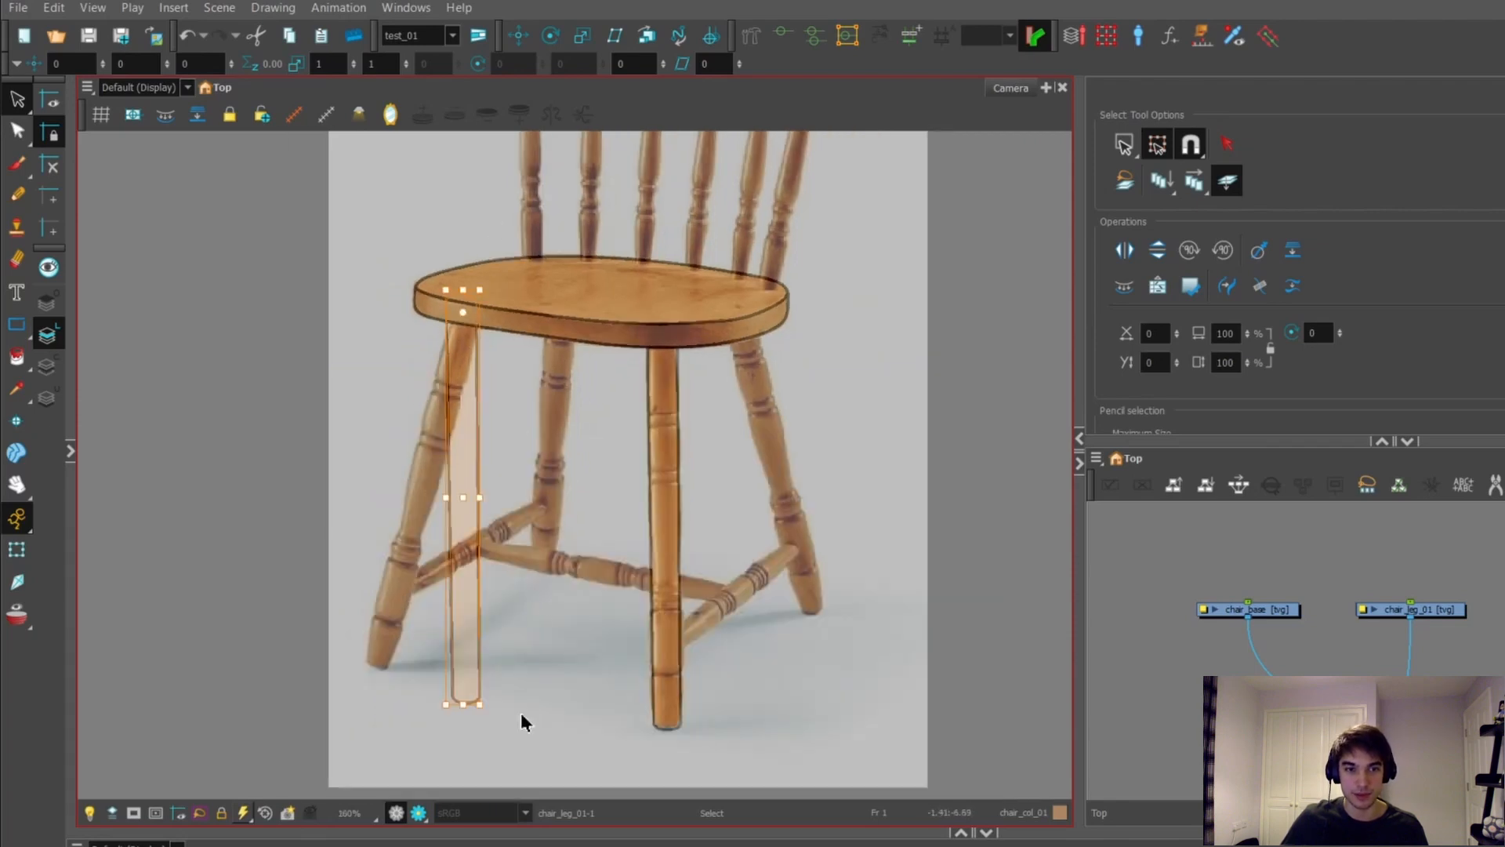
{"action": "left_click_drag", "start_coordinate": [497, 716], "coordinate": [397, 706]}
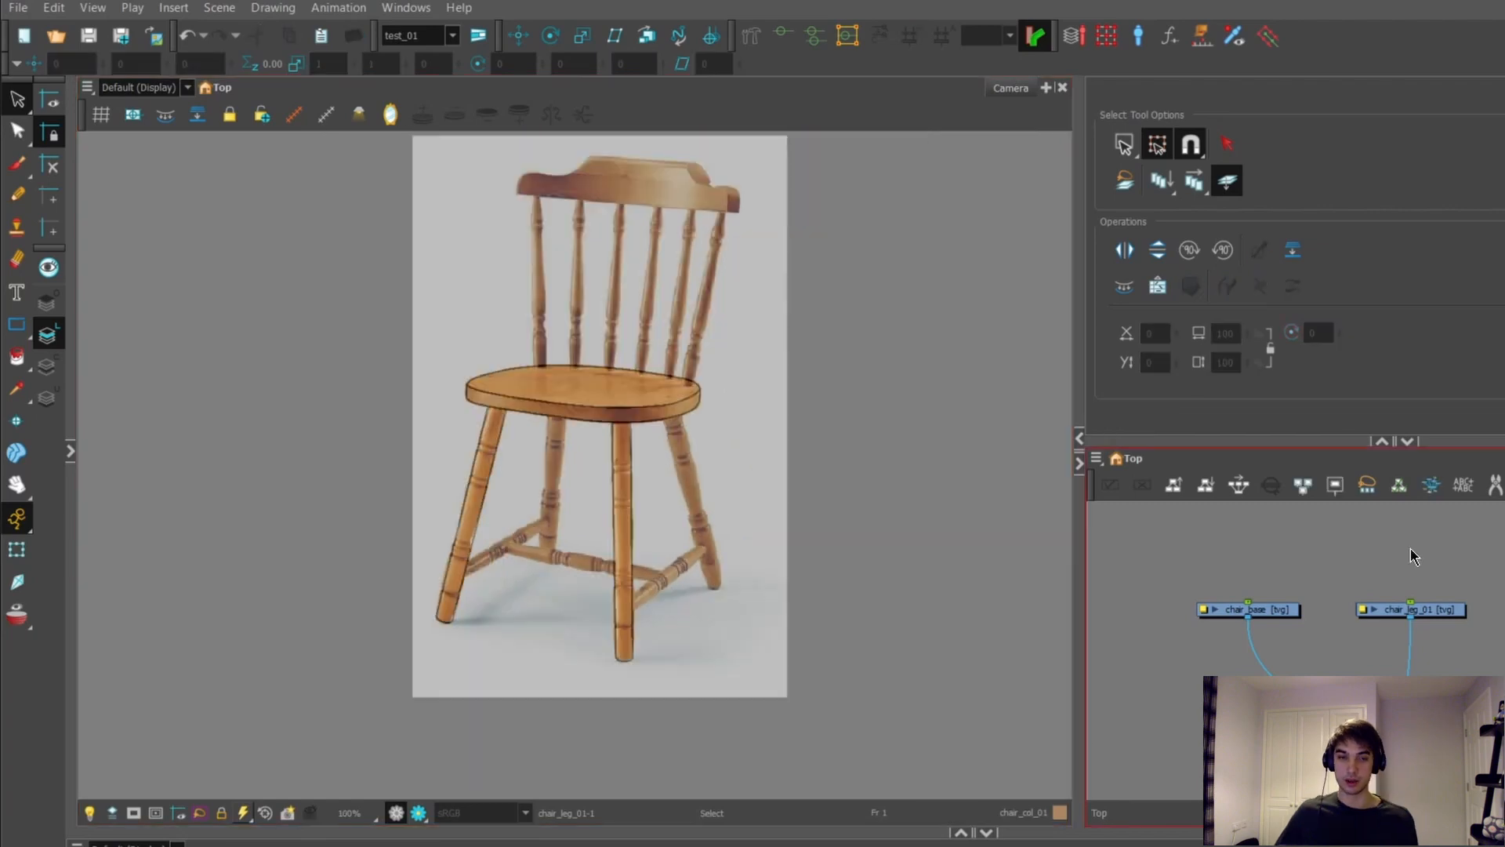
Step: Place the chair_leg node beside chair_leg_01 in the row of chair nodes
{"action": "left_click_drag", "start_coordinate": [1488, 555], "coordinate": [1408, 537]}
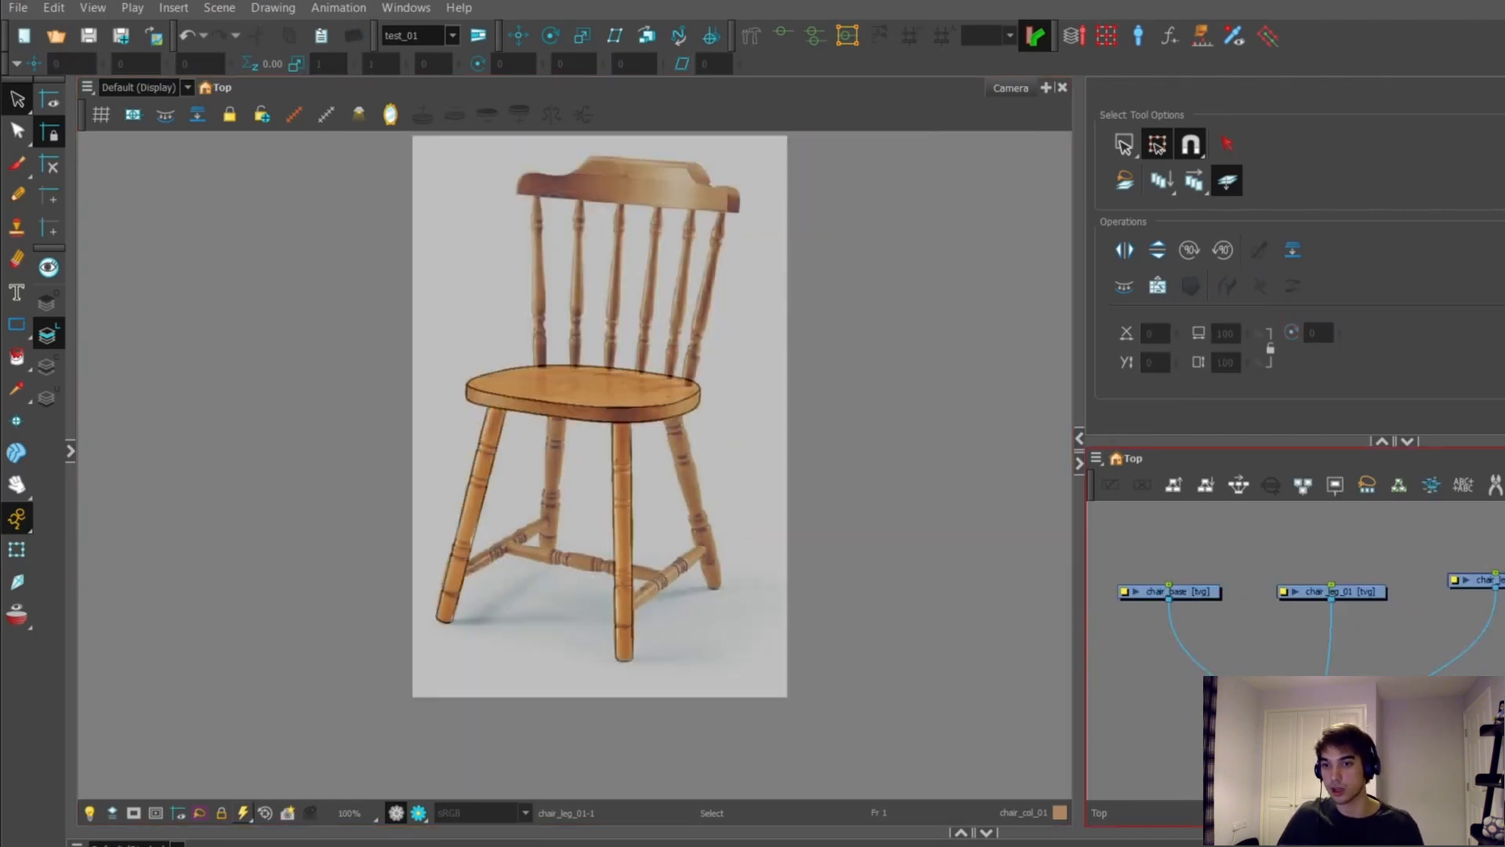
{"action": "left_click_drag", "start_coordinate": [1499, 580], "coordinate": [1464, 592]}
{"action": "left_click", "coordinate": [1495, 544]}
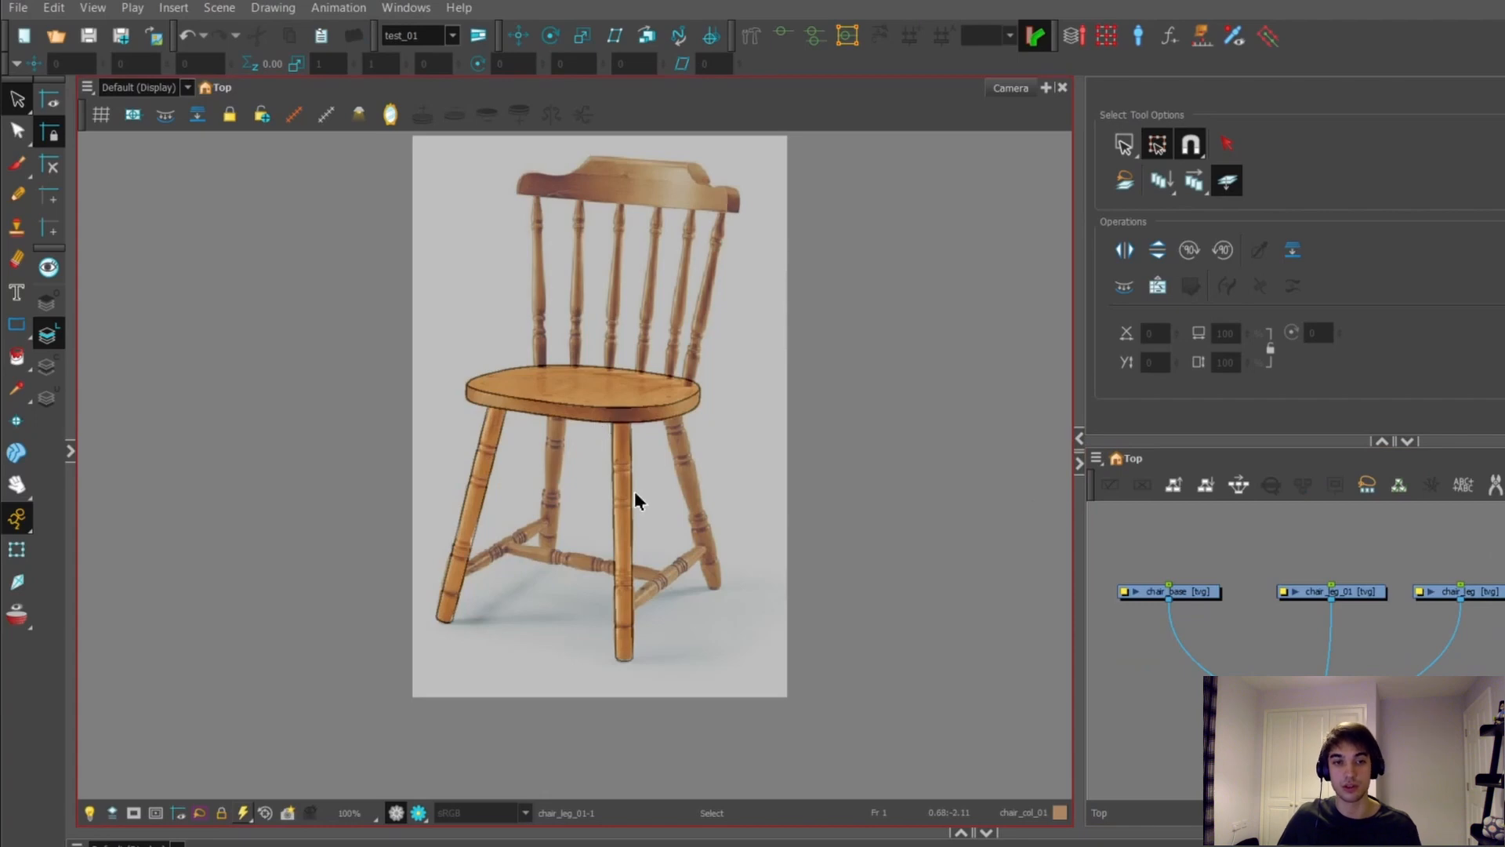
{"action": "scroll", "coordinate": [1194, 630], "scroll_direction": "down", "scroll_amount": 2}
{"action": "scroll", "coordinate": [1368, 627], "scroll_direction": "up", "scroll_amount": 3}
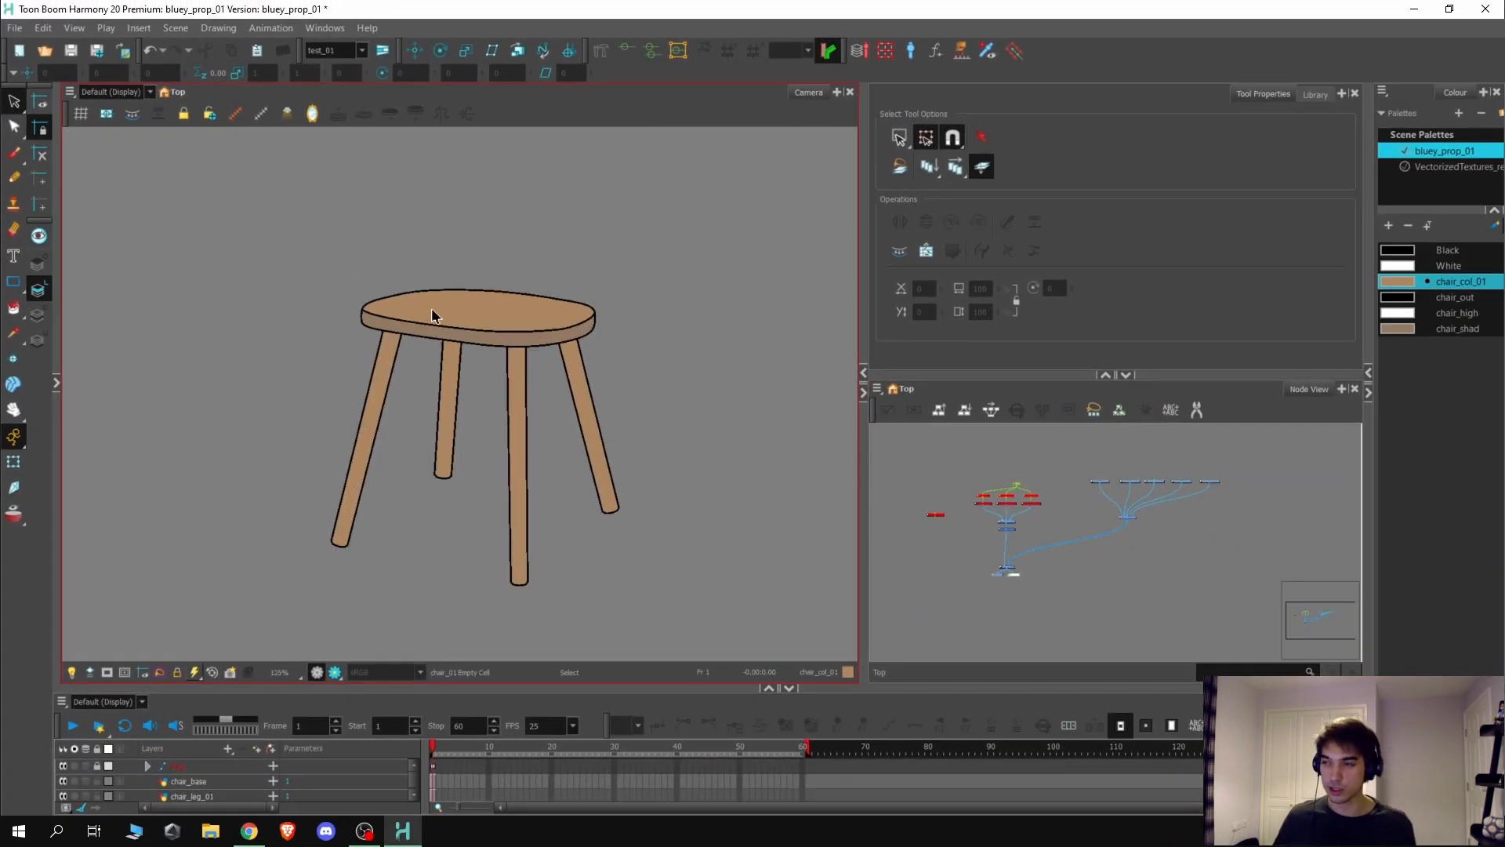
Step: Collapse the tool options to enlarge the Node View, and tidy the chair_base and leg nodes in a row above their composite
{"action": "scroll", "coordinate": [1115, 494], "scroll_direction": "up", "scroll_amount": 4}
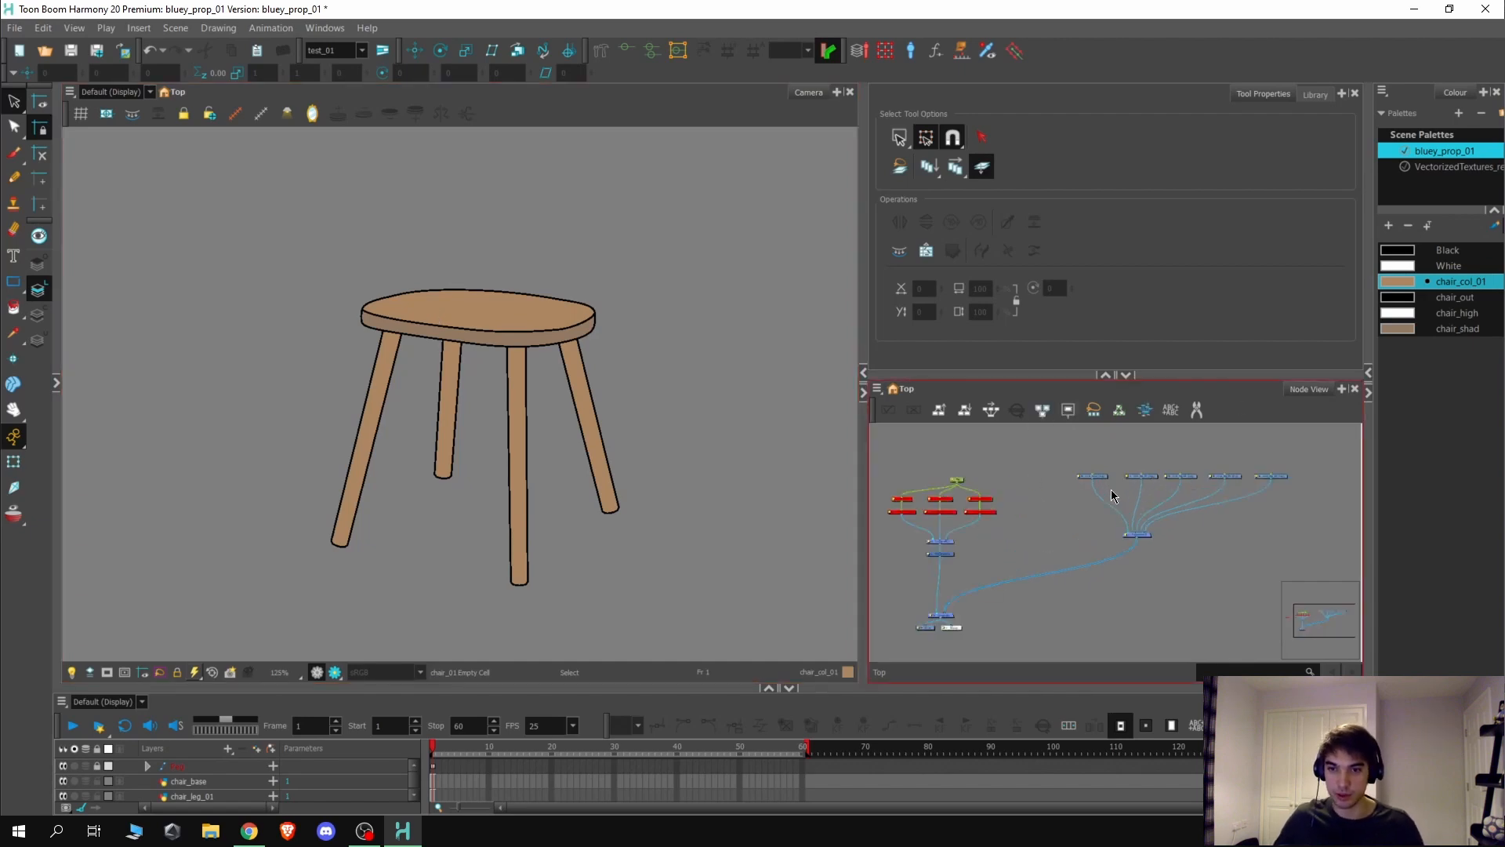
{"action": "left_click", "coordinate": [1107, 376]}
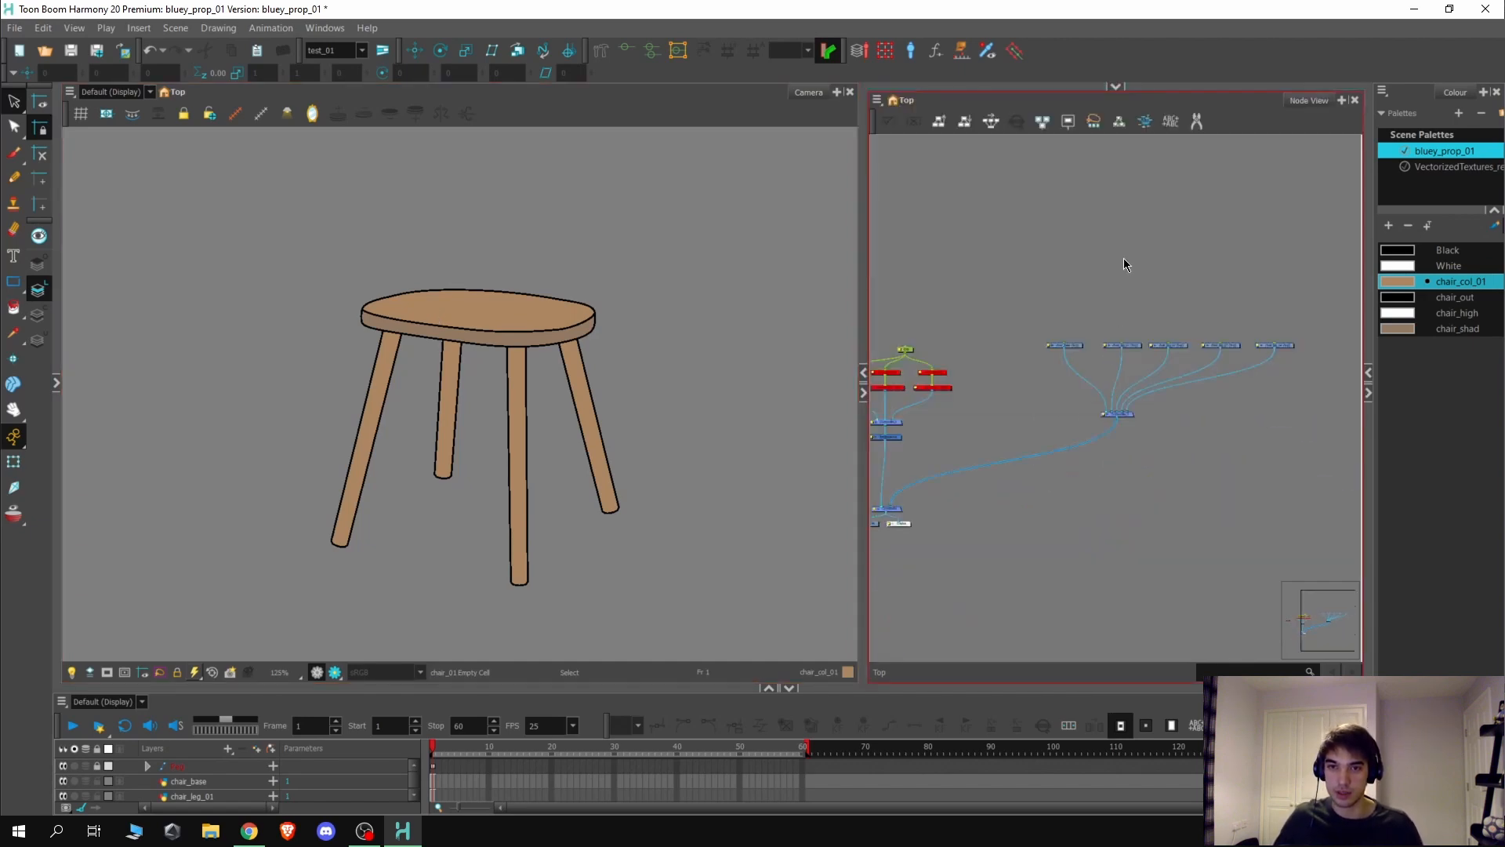
{"action": "scroll", "coordinate": [1229, 267], "scroll_direction": "up", "scroll_amount": 3}
{"action": "left_click_drag", "start_coordinate": [938, 419], "coordinate": [951, 417]}
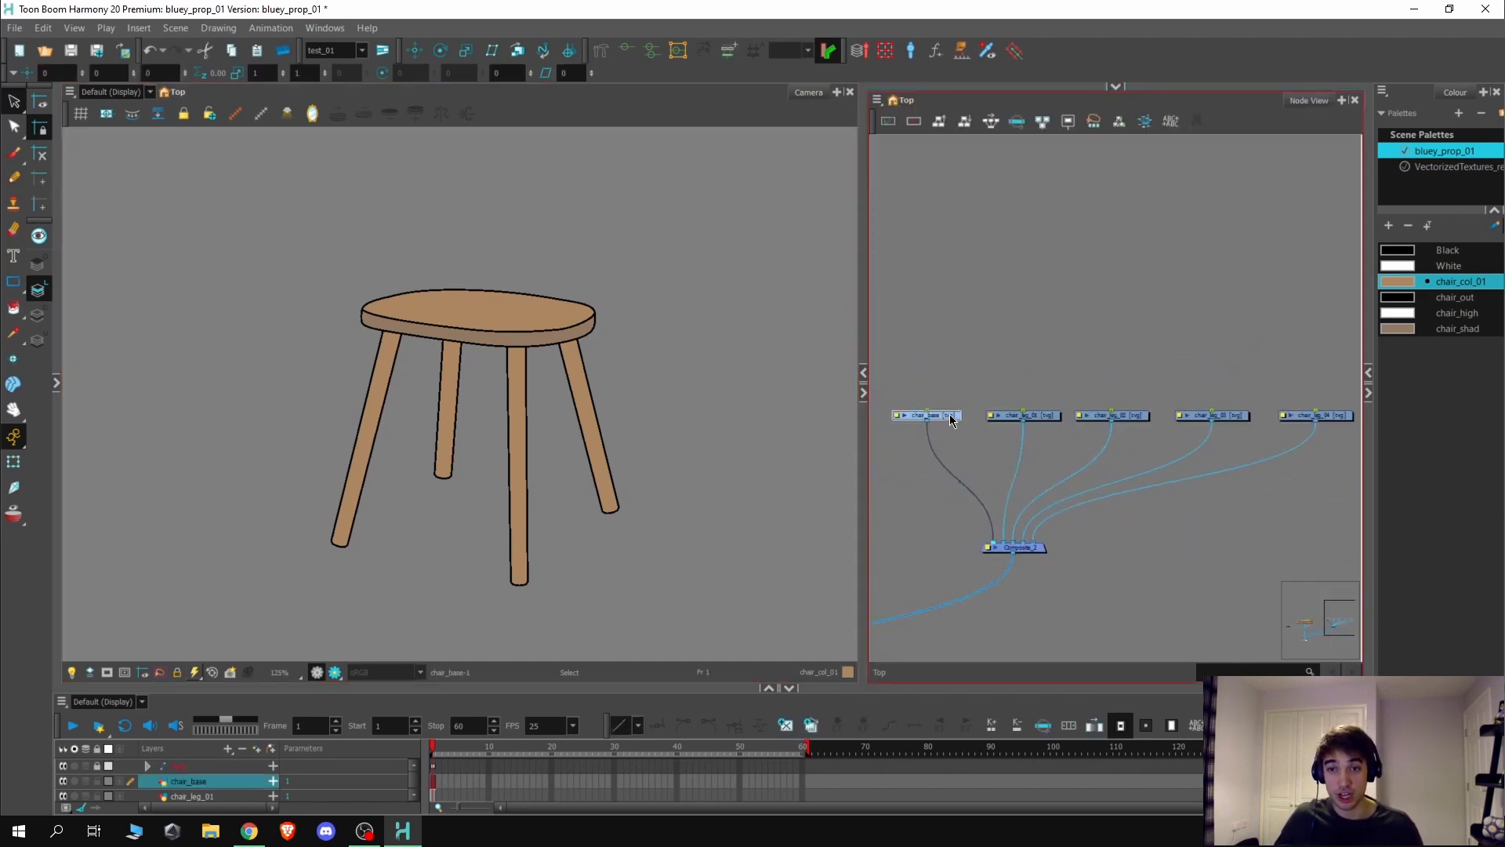
{"action": "scroll", "coordinate": [949, 415], "scroll_direction": "down", "scroll_amount": 1}
{"action": "left_click_drag", "start_coordinate": [1326, 370], "coordinate": [990, 471]}
{"action": "scroll", "coordinate": [1057, 406], "scroll_direction": "up", "scroll_amount": 2}
{"action": "left_click_drag", "start_coordinate": [1033, 421], "coordinate": [1028, 421]}
{"action": "left_click", "coordinate": [1010, 329]}
{"action": "scroll", "coordinate": [1009, 330], "scroll_direction": "down", "scroll_amount": 1}
{"action": "scroll", "coordinate": [1008, 333], "scroll_direction": "down", "scroll_amount": 1}
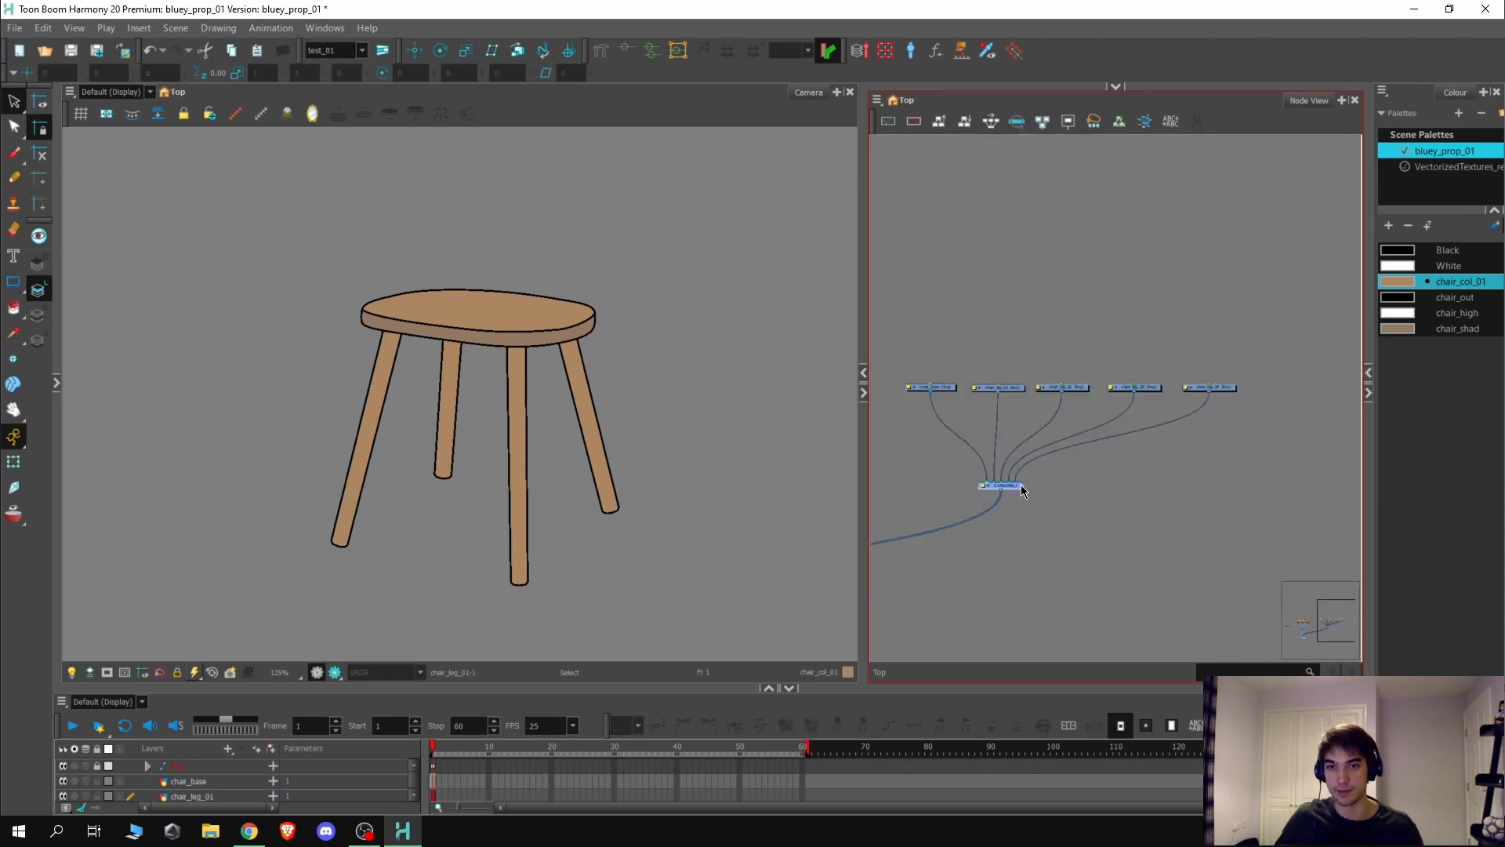
Step: Show the reference photo again and examine how the four drawn legs and the stretchers between them line up with it
{"action": "scroll", "coordinate": [458, 354], "scroll_direction": "up", "scroll_amount": 1}
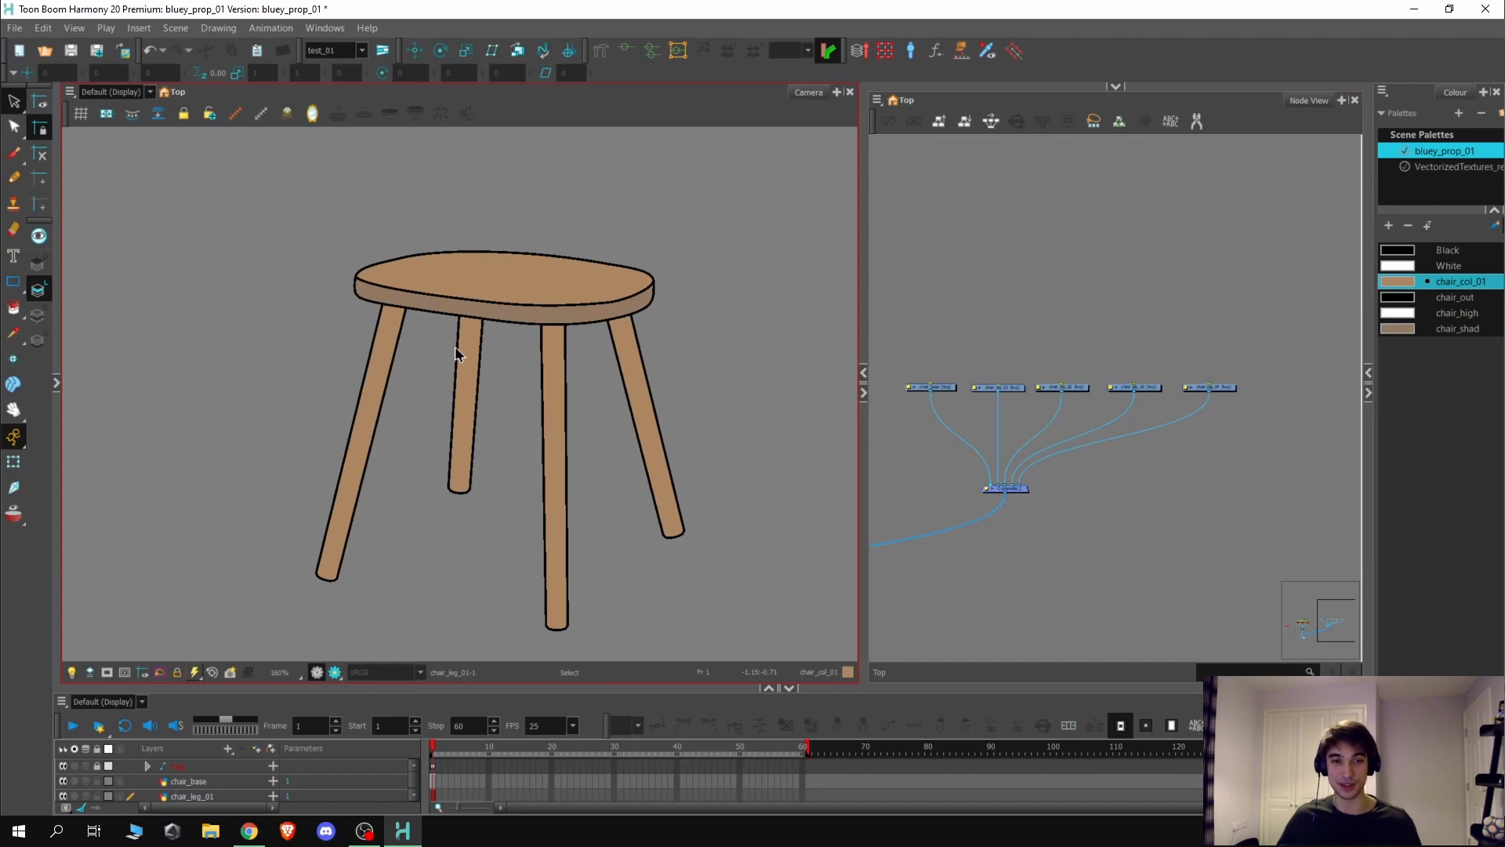
{"action": "scroll", "coordinate": [458, 354], "scroll_direction": "down", "scroll_amount": 1}
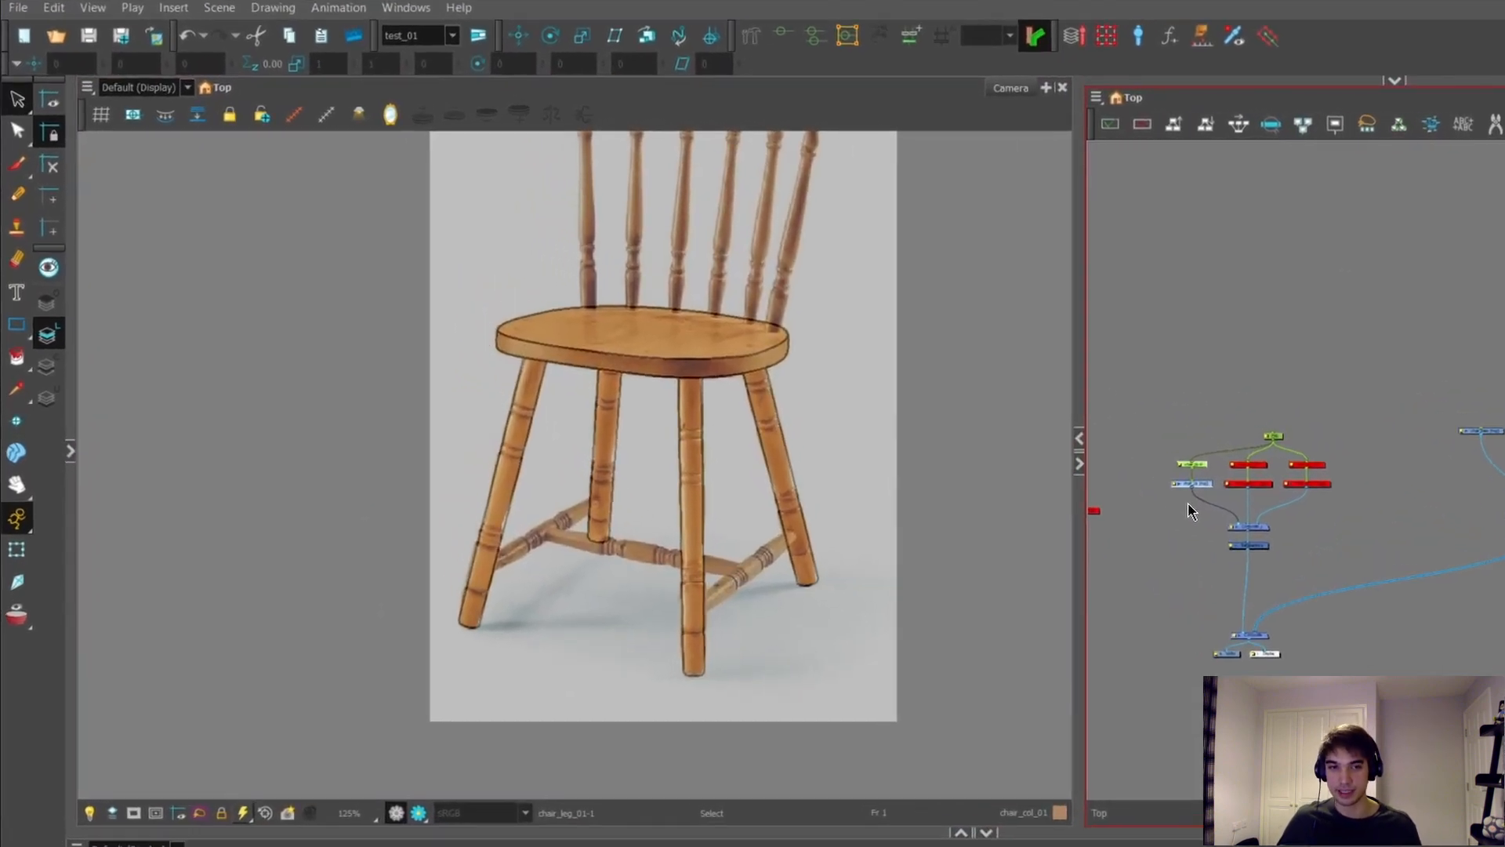
{"action": "scroll", "coordinate": [782, 592], "scroll_direction": "up", "scroll_amount": 3}
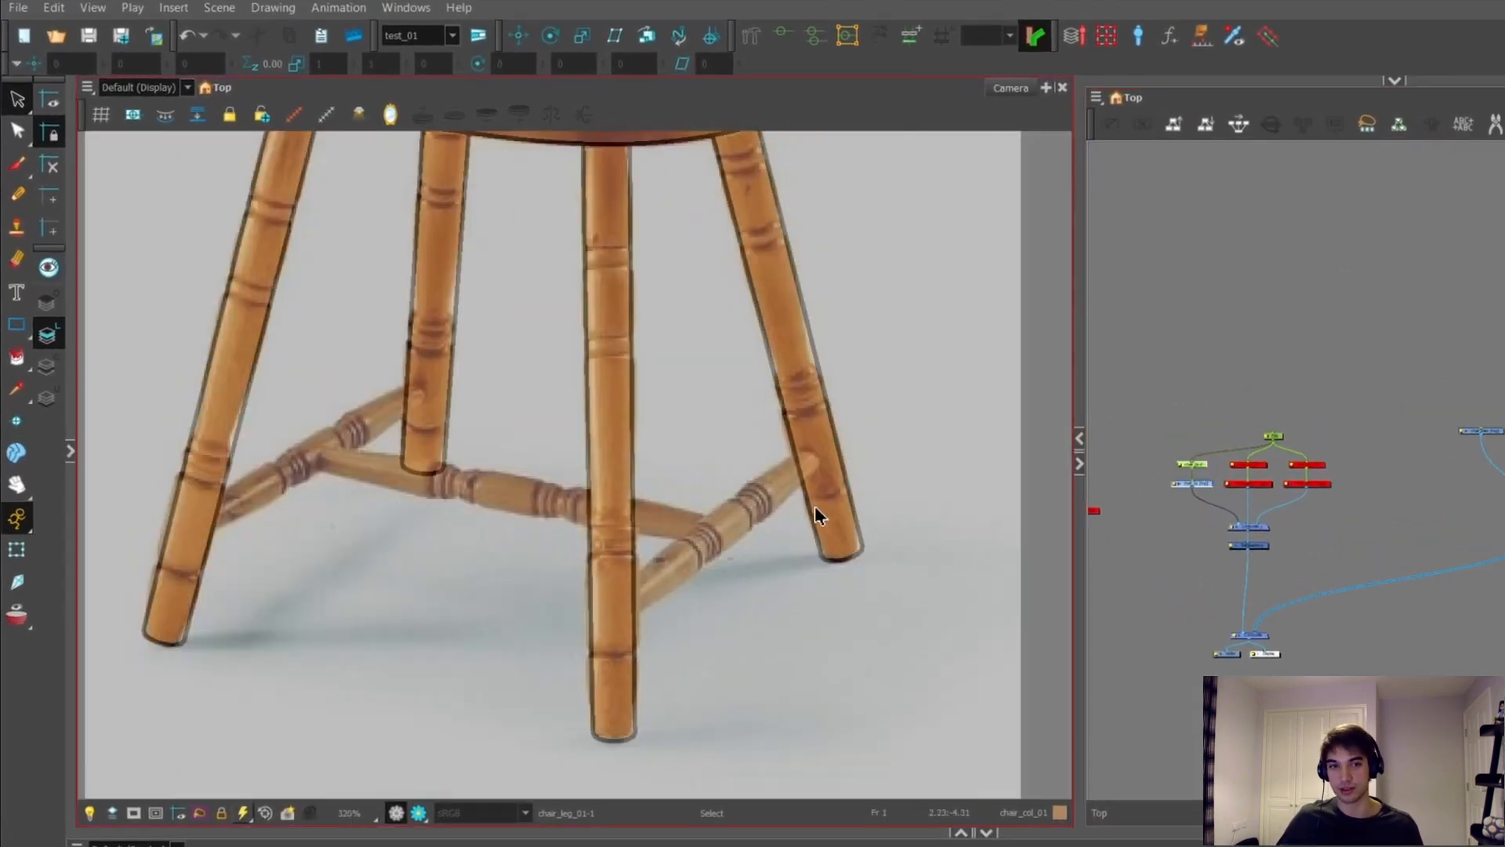
{"action": "scroll", "coordinate": [703, 329], "scroll_direction": "down", "scroll_amount": 1}
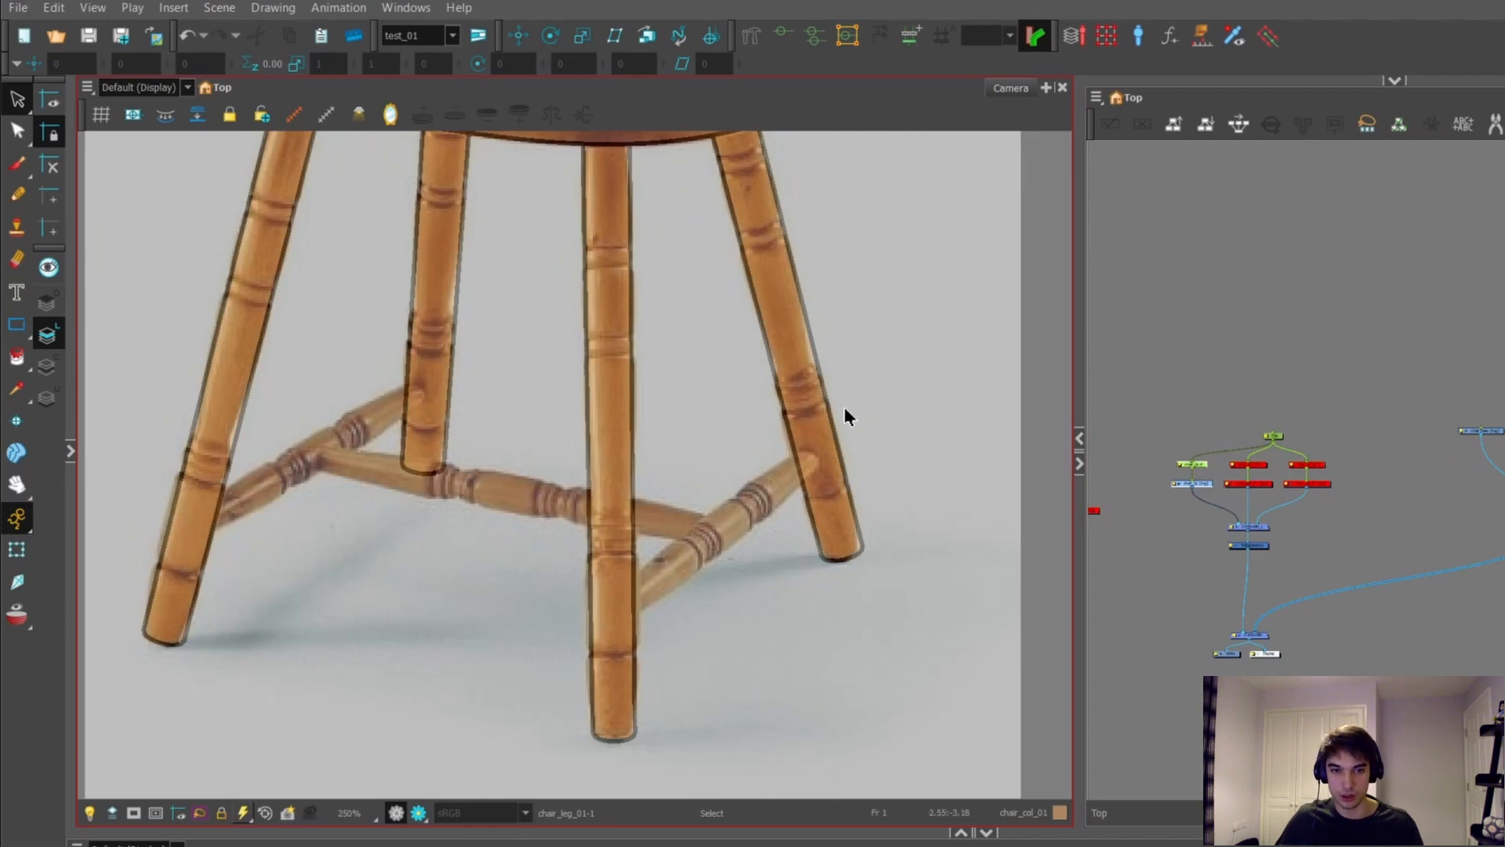
{"action": "scroll", "coordinate": [853, 469], "scroll_direction": "down", "scroll_amount": 2}
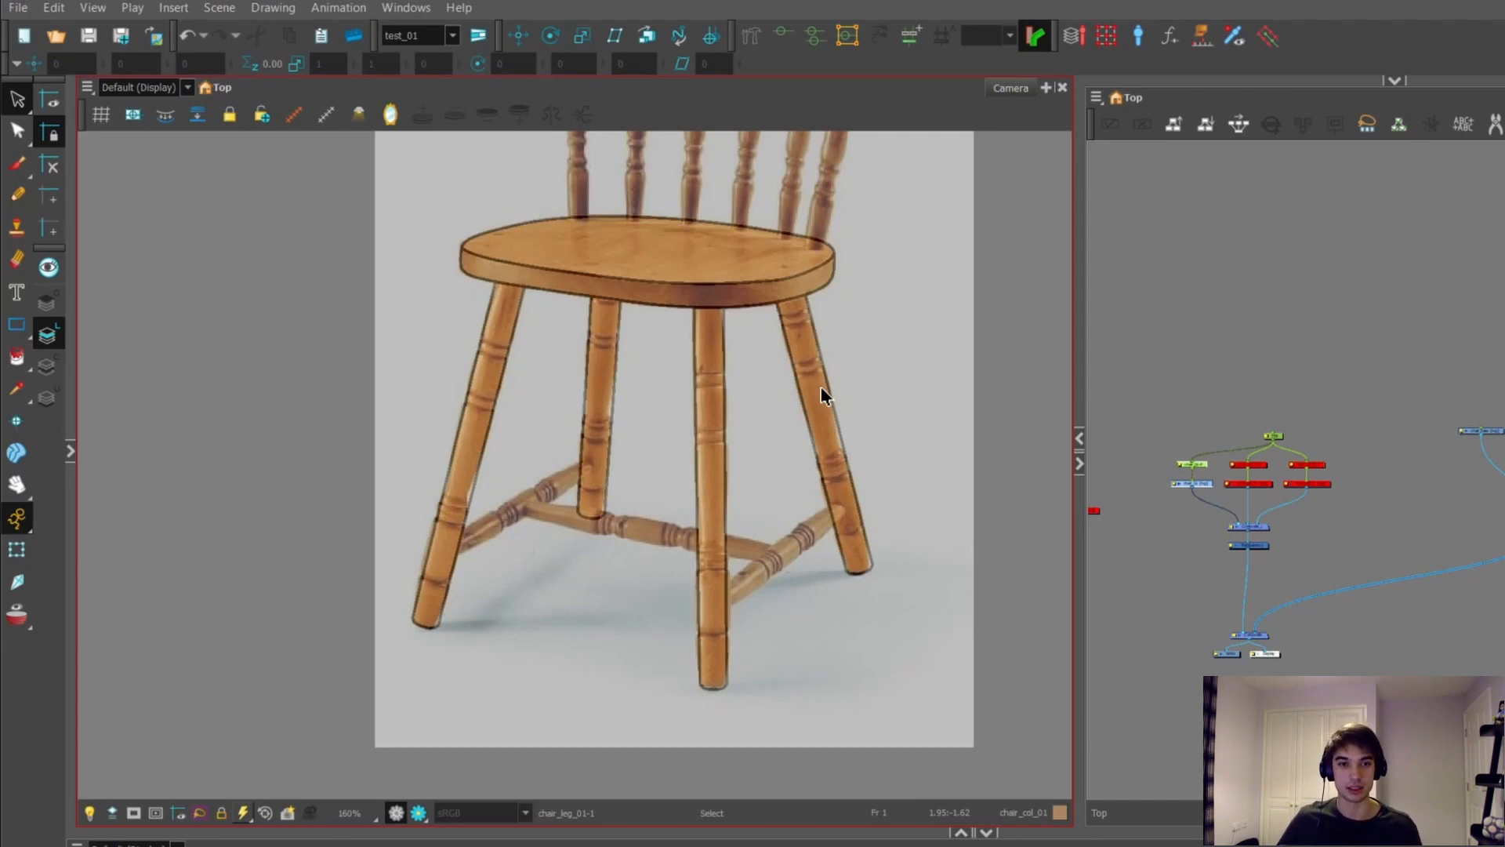
{"action": "left_click", "coordinate": [1166, 319]}
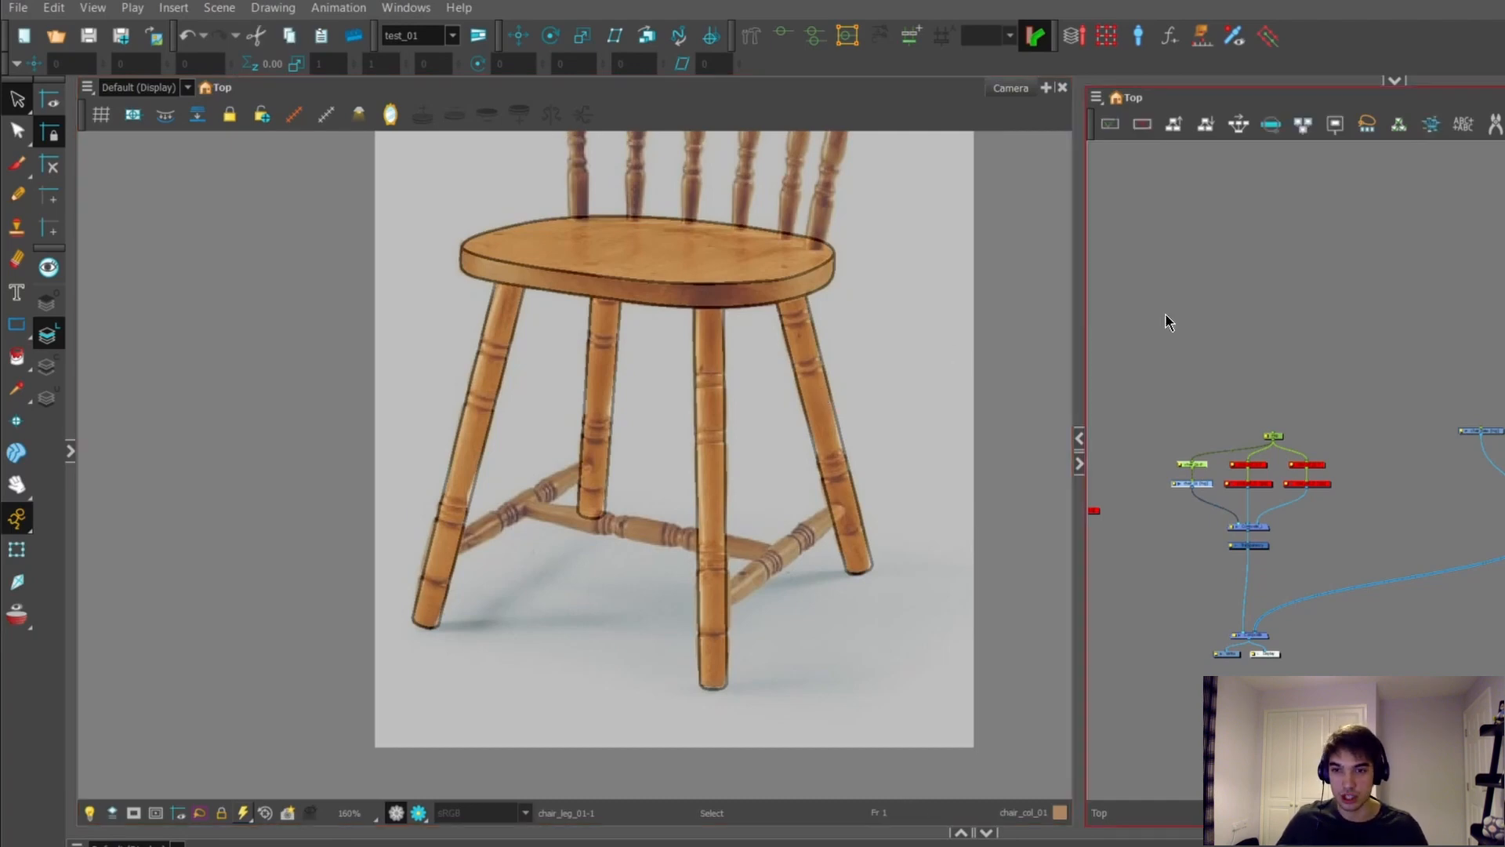
{"action": "scroll", "coordinate": [1270, 438], "scroll_direction": "up", "scroll_amount": 3}
{"action": "left_click", "coordinate": [1281, 440]}
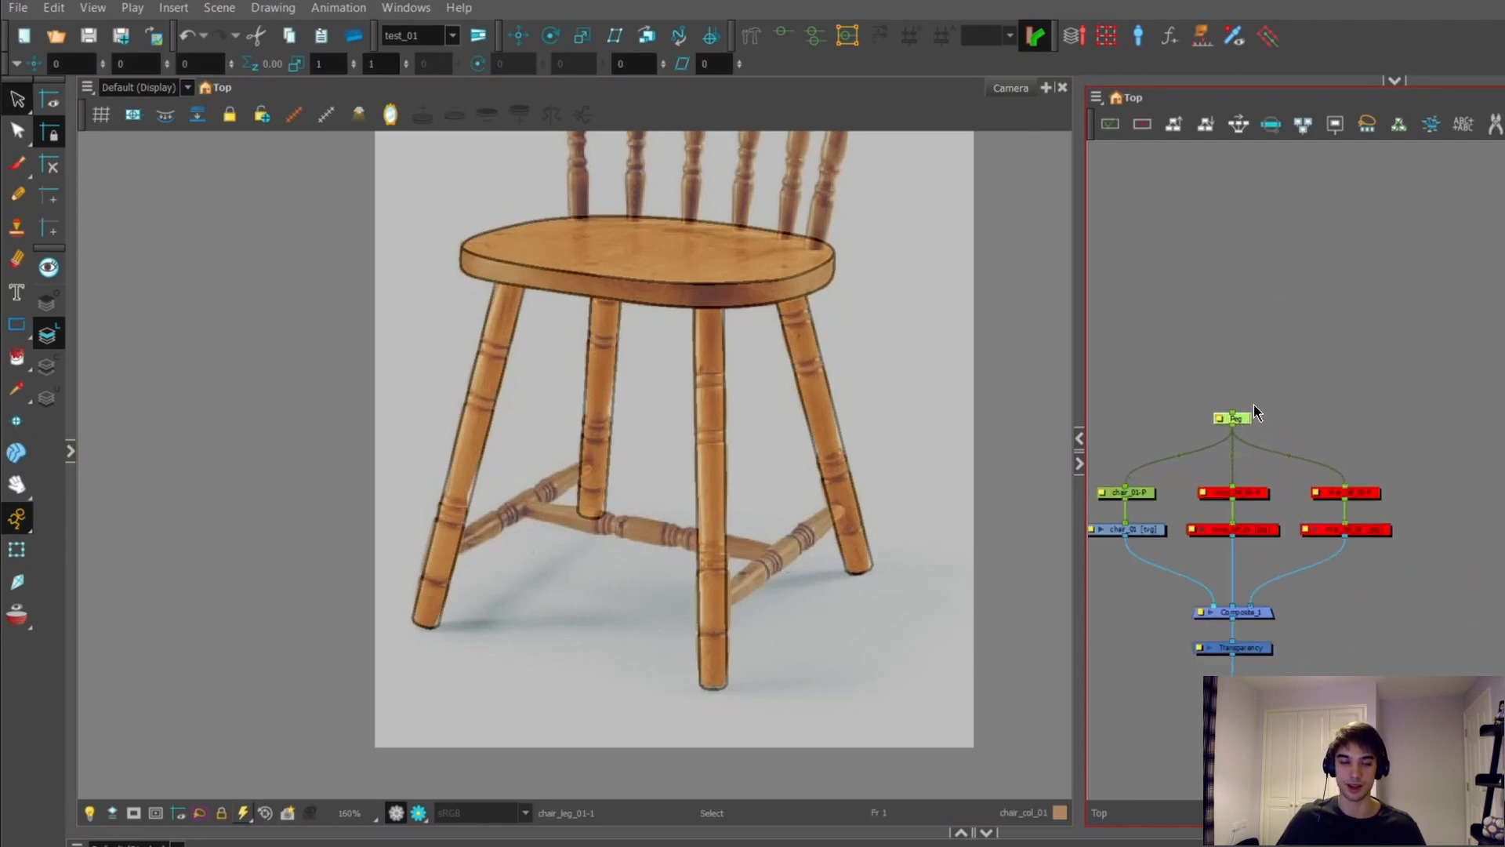
{"action": "left_click", "coordinate": [1253, 411]}
{"action": "scroll", "coordinate": [1217, 483], "scroll_direction": "down", "scroll_amount": 2}
{"action": "left_click", "coordinate": [746, 497]}
{"action": "scroll", "coordinate": [661, 494], "scroll_direction": "down", "scroll_amount": 1}
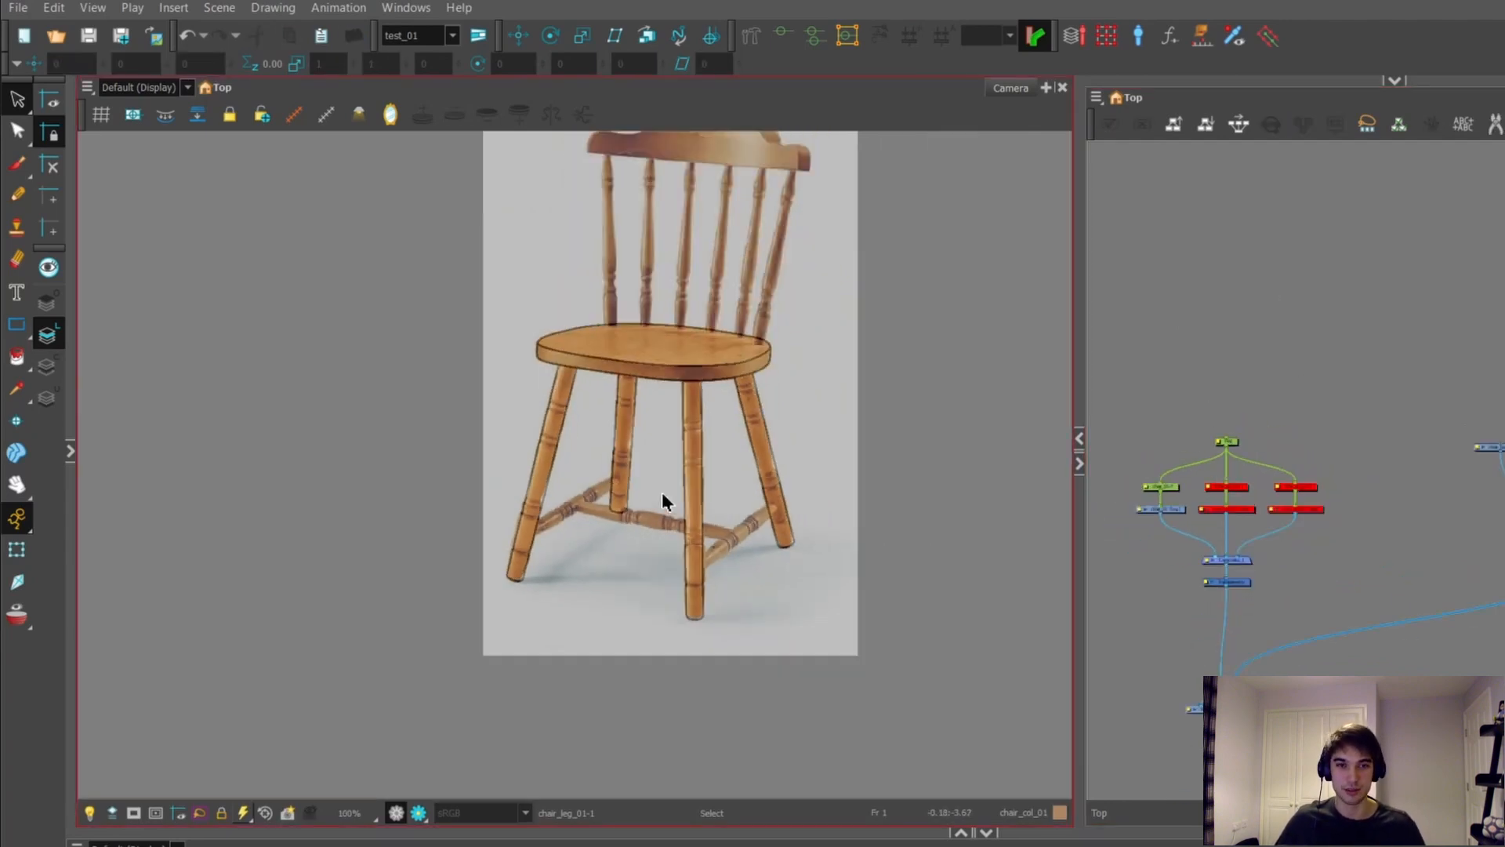
{"action": "scroll", "coordinate": [705, 329], "scroll_direction": "up", "scroll_amount": 1}
{"action": "scroll", "coordinate": [669, 534], "scroll_direction": "down", "scroll_amount": 1}
{"action": "scroll", "coordinate": [689, 323], "scroll_direction": "up", "scroll_amount": 1}
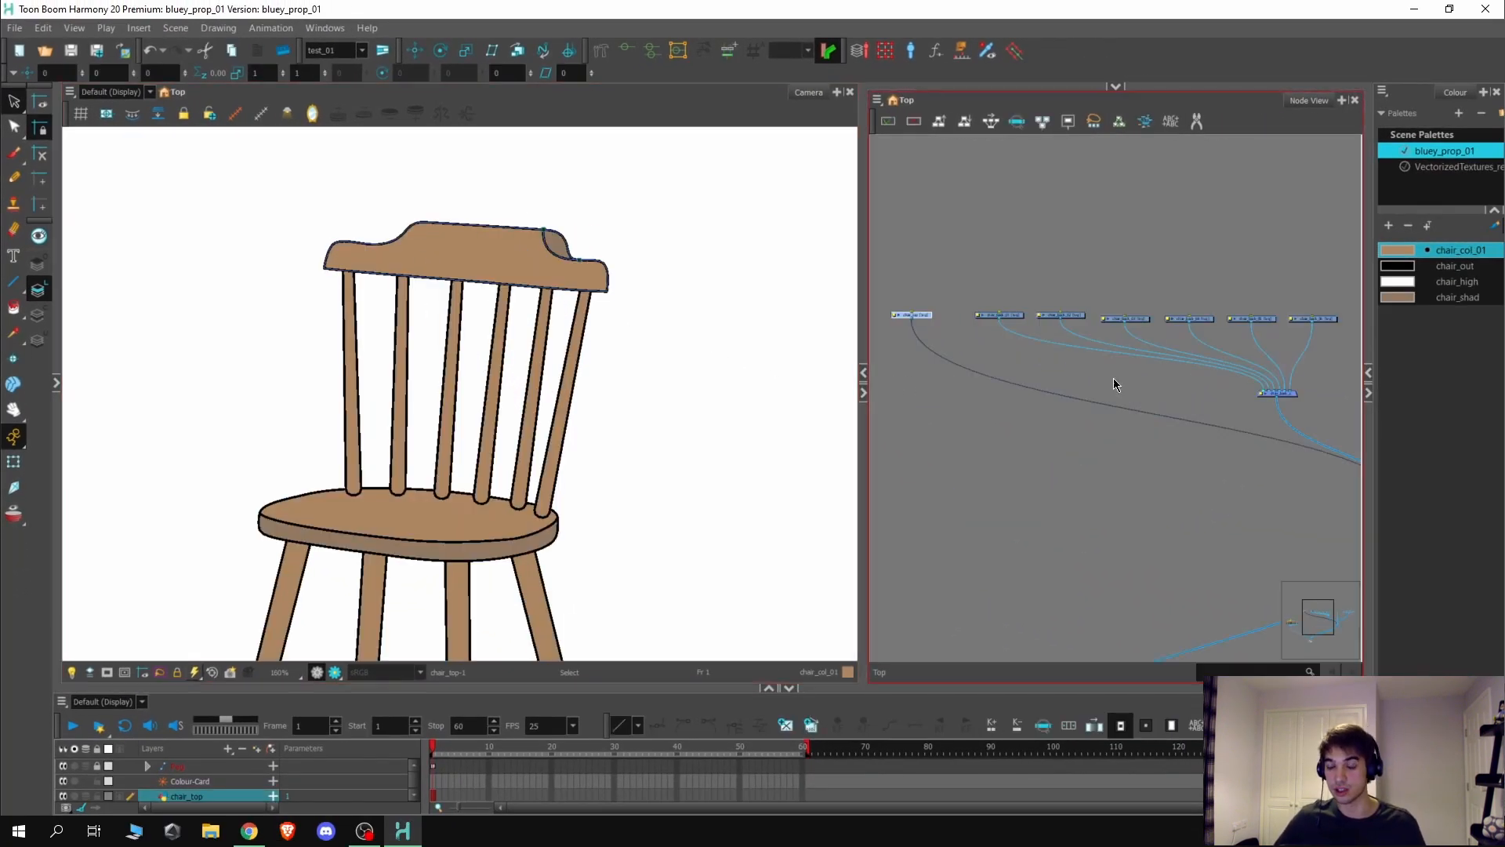
Step: Select the chair_back nodes from chair_back_02 to chair_back_05 in turn to check which spindle each layer holds
{"action": "scroll", "coordinate": [1223, 335], "scroll_direction": "up", "scroll_amount": 1}
{"action": "left_click", "coordinate": [964, 335]}
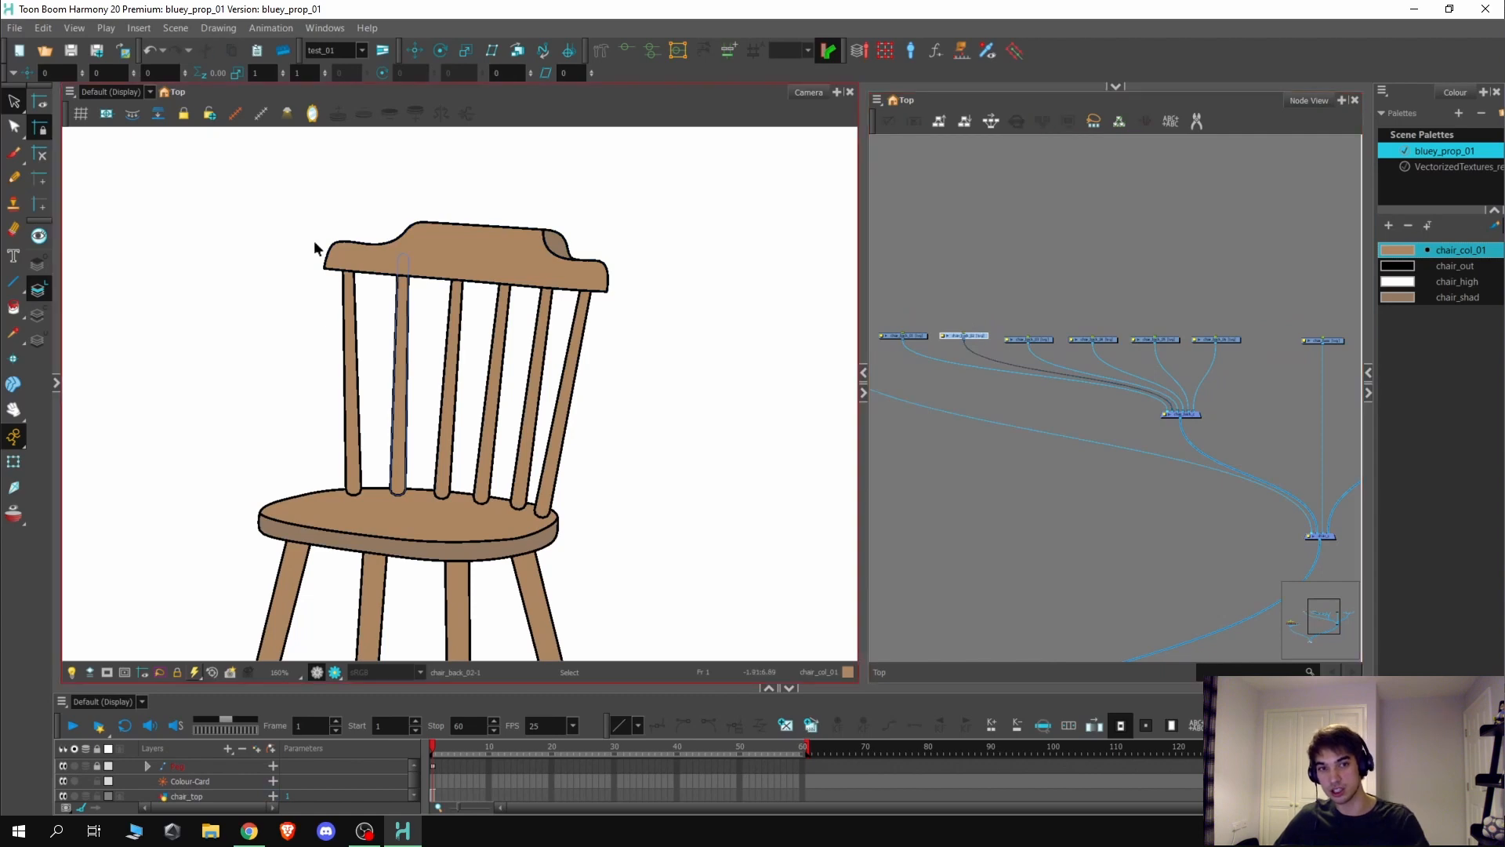
{"action": "left_click", "coordinate": [1025, 340]}
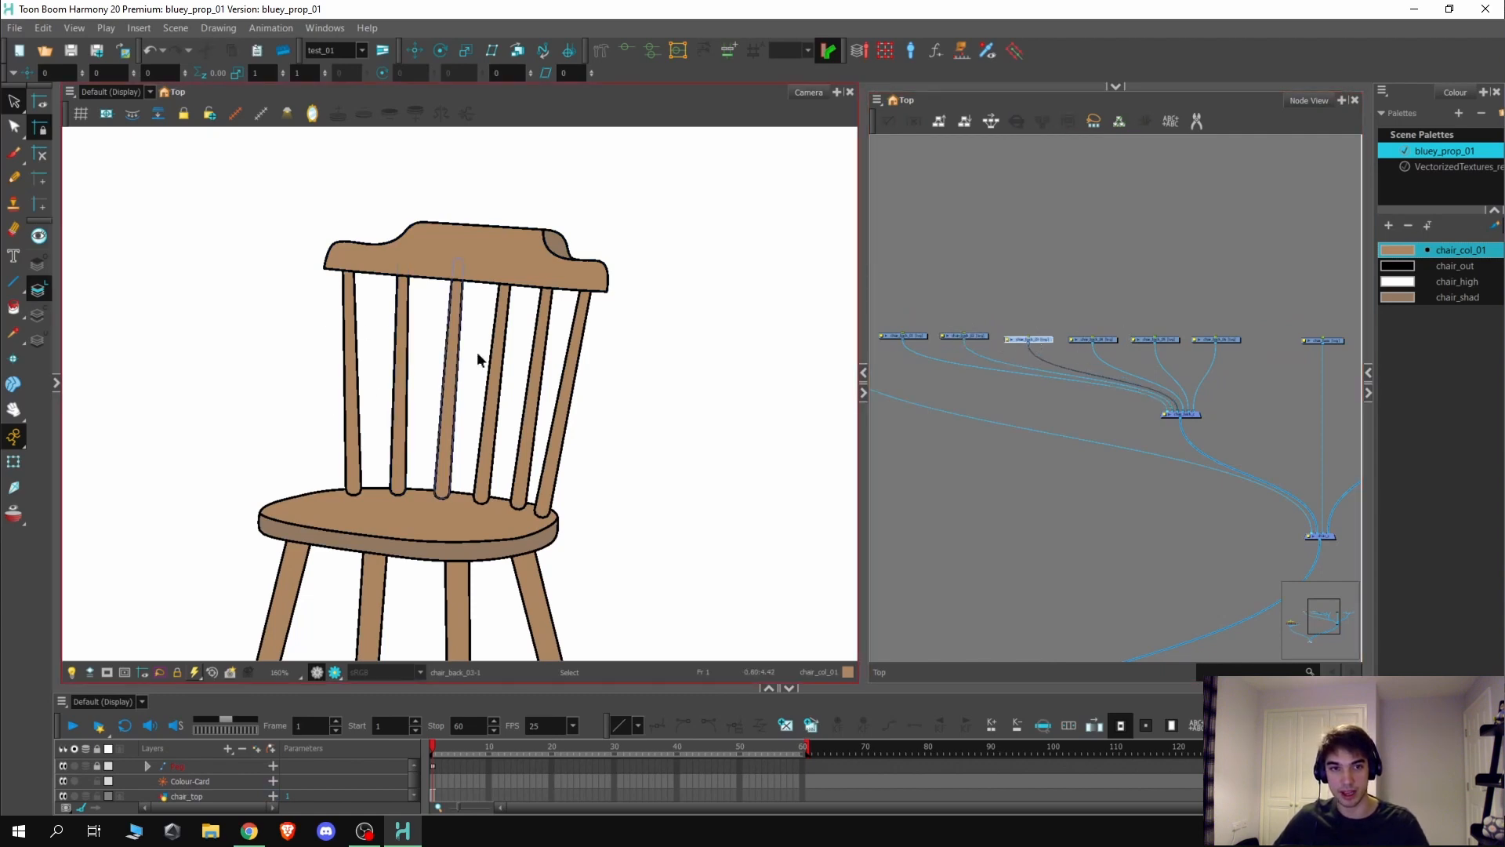
{"action": "left_click", "coordinate": [1095, 340]}
{"action": "left_click", "coordinate": [1155, 340]}
{"action": "left_click_drag", "start_coordinate": [1330, 343], "coordinate": [1094, 365]}
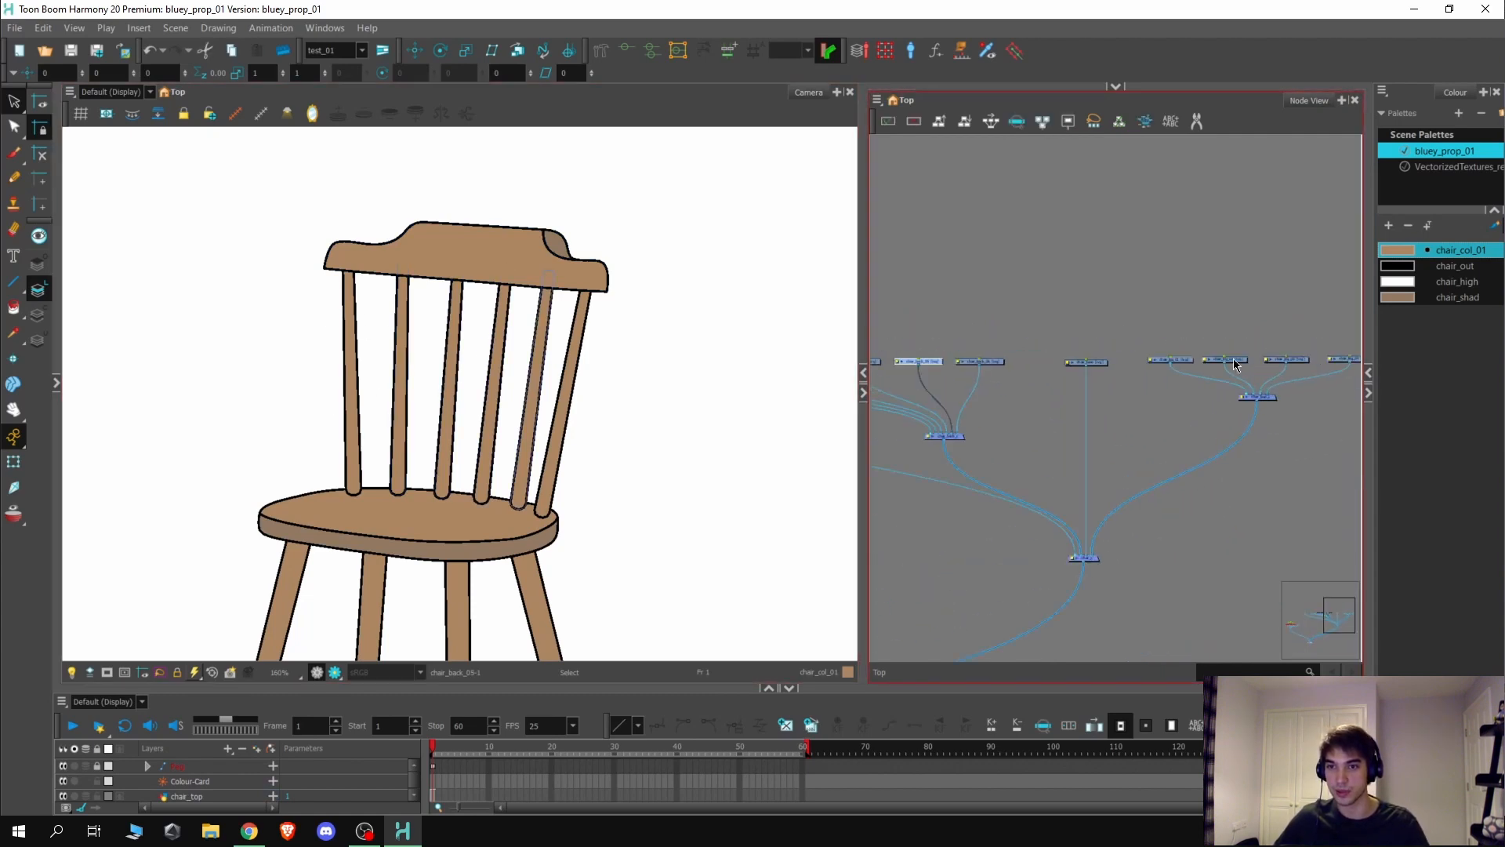
Step: Select the chair_base node and the chair_leg_01 node in turn to check their parts, and review the complete chair and node network
{"action": "left_click_drag", "start_coordinate": [366, 565], "coordinate": [410, 463]}
{"action": "scroll", "coordinate": [410, 464], "scroll_direction": "up", "scroll_amount": 2}
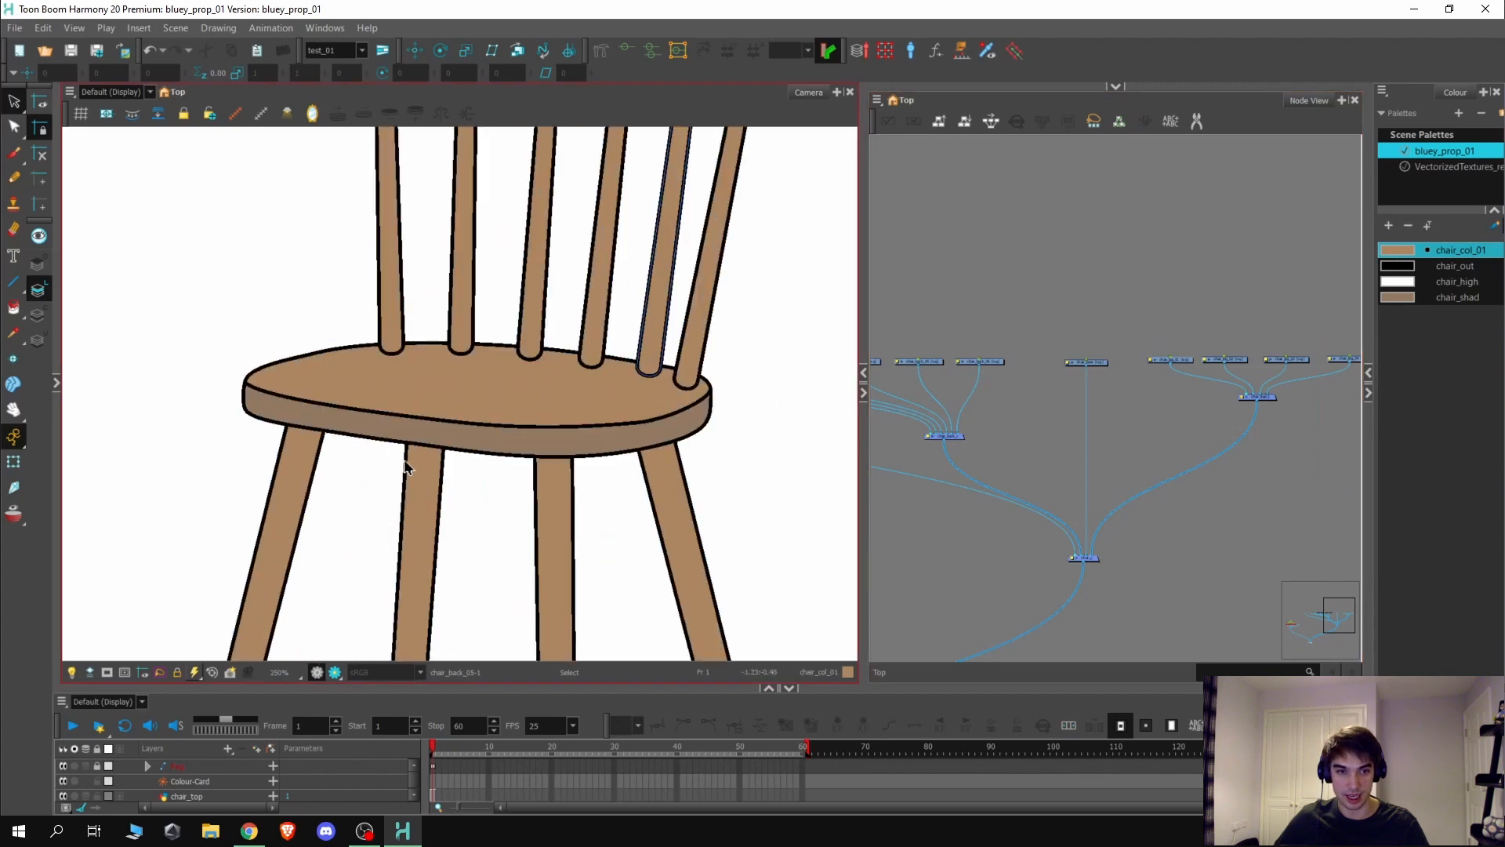
{"action": "left_click", "coordinate": [1097, 365]}
{"action": "scroll", "coordinate": [943, 404], "scroll_direction": "down", "scroll_amount": 2}
{"action": "scroll", "coordinate": [1248, 375], "scroll_direction": "up", "scroll_amount": 3}
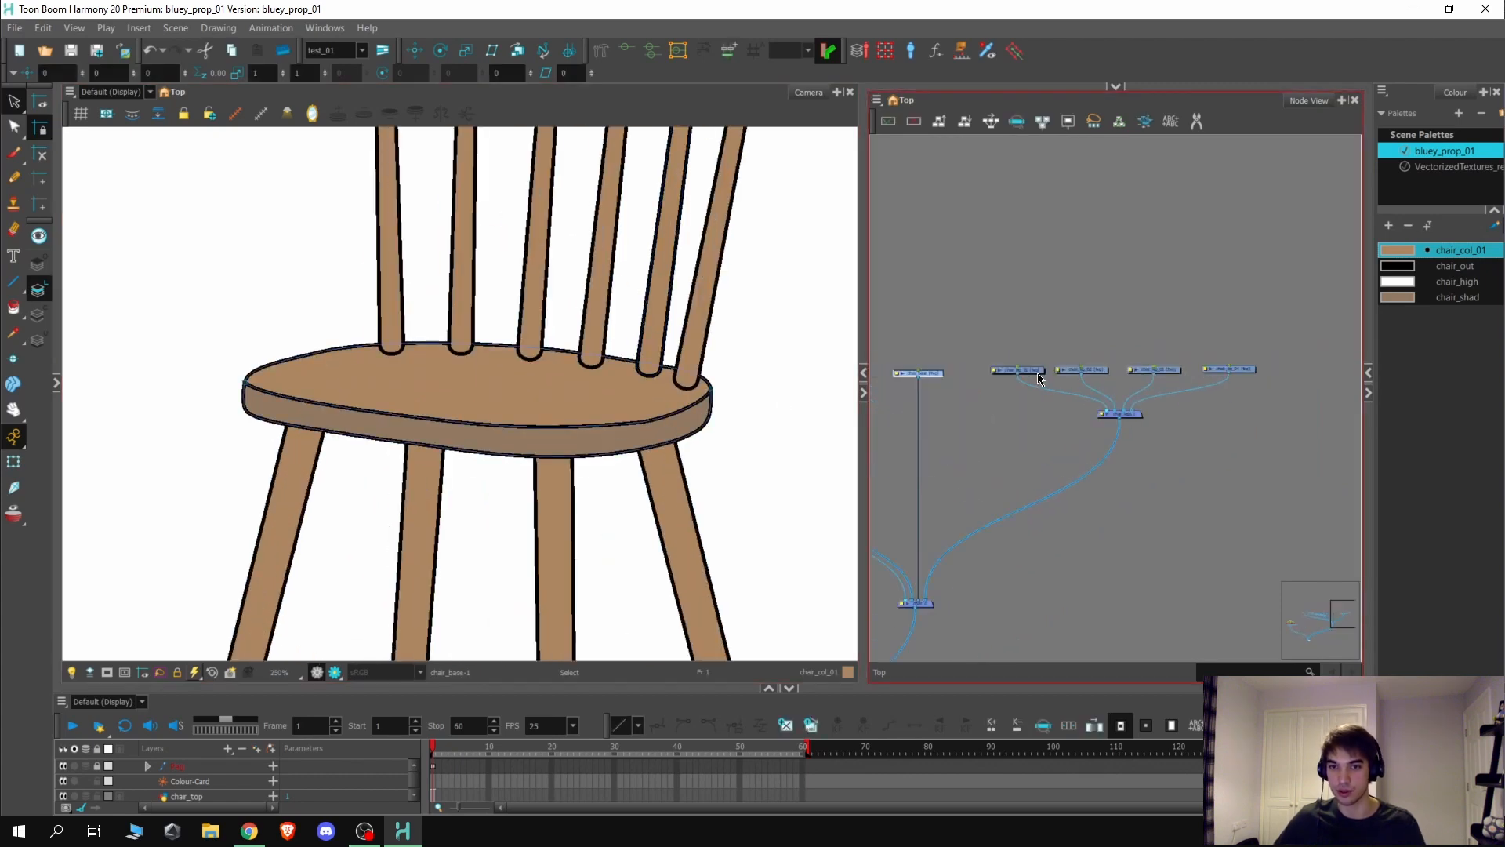
{"action": "left_click", "coordinate": [1039, 372]}
{"action": "scroll", "coordinate": [501, 317], "scroll_direction": "down", "scroll_amount": 2}
{"action": "scroll", "coordinate": [502, 317], "scroll_direction": "down", "scroll_amount": 1}
{"action": "scroll", "coordinate": [1096, 248], "scroll_direction": "down", "scroll_amount": 3}
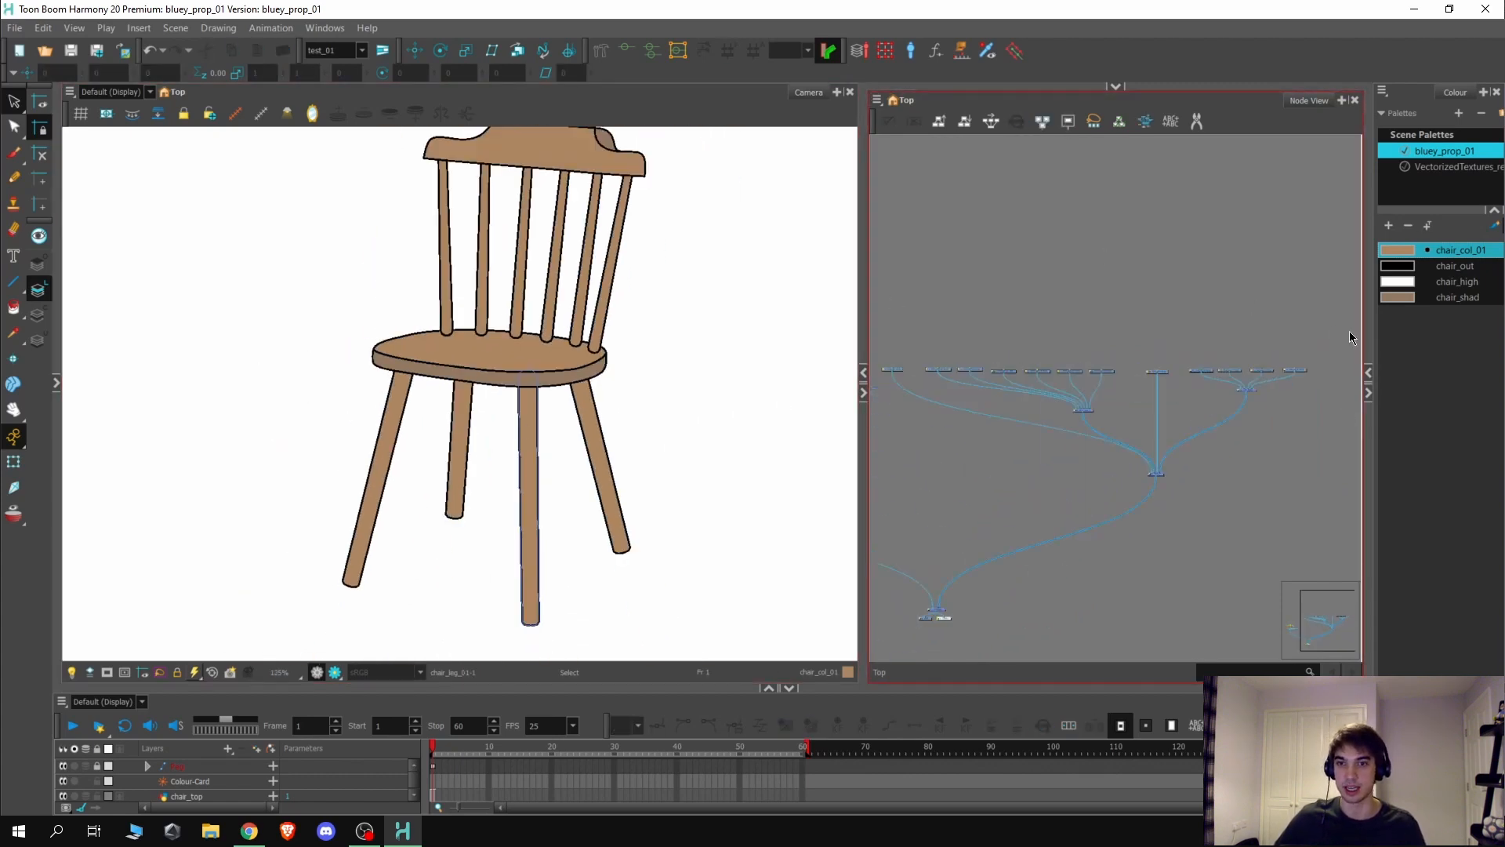
{"action": "scroll", "coordinate": [489, 308], "scroll_direction": "down", "scroll_amount": 1}
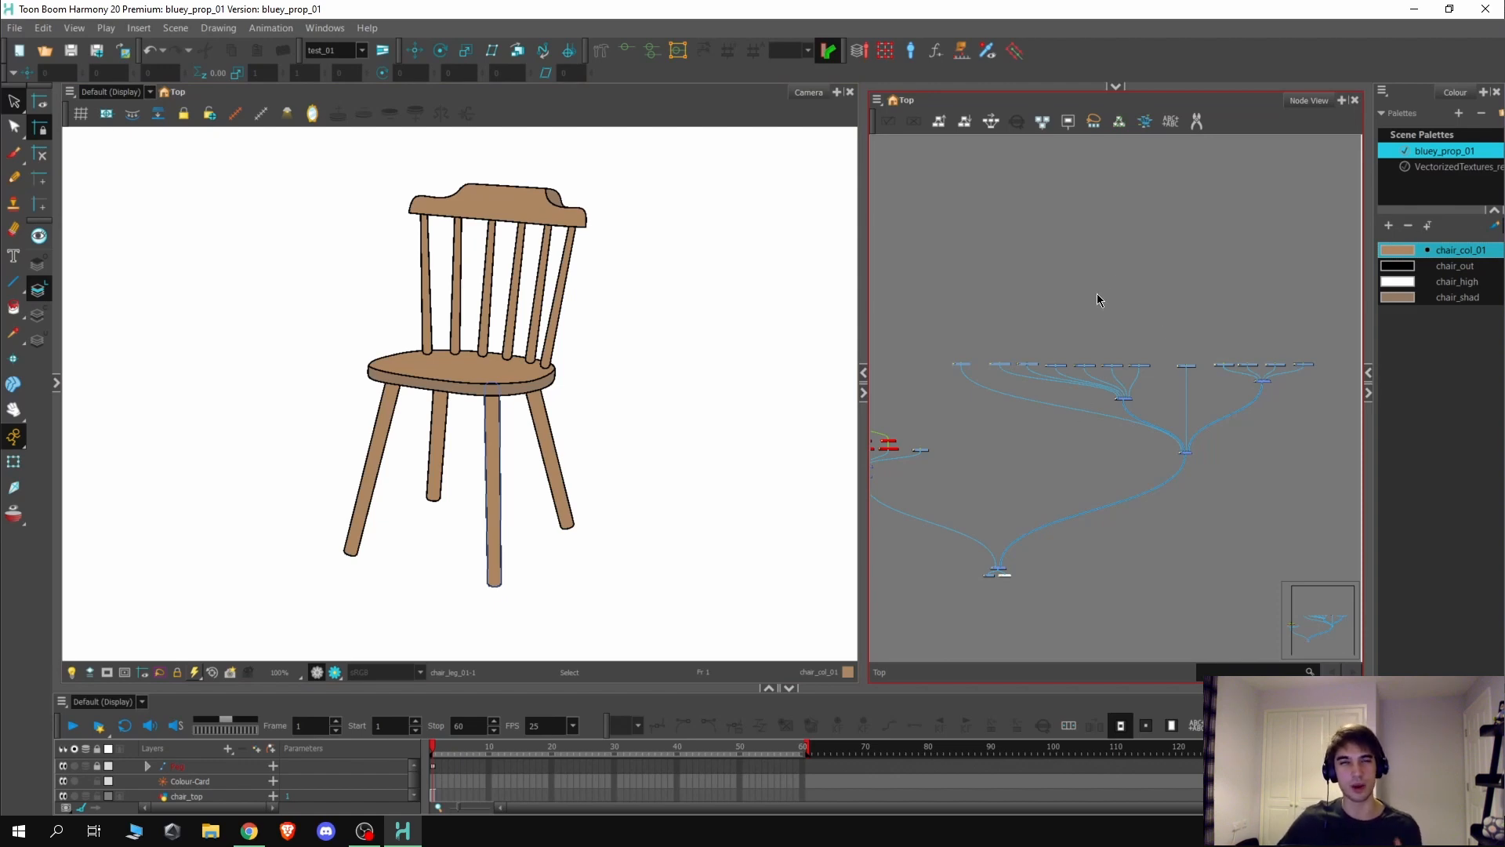
{"action": "scroll", "coordinate": [474, 476], "scroll_direction": "down", "scroll_amount": 1}
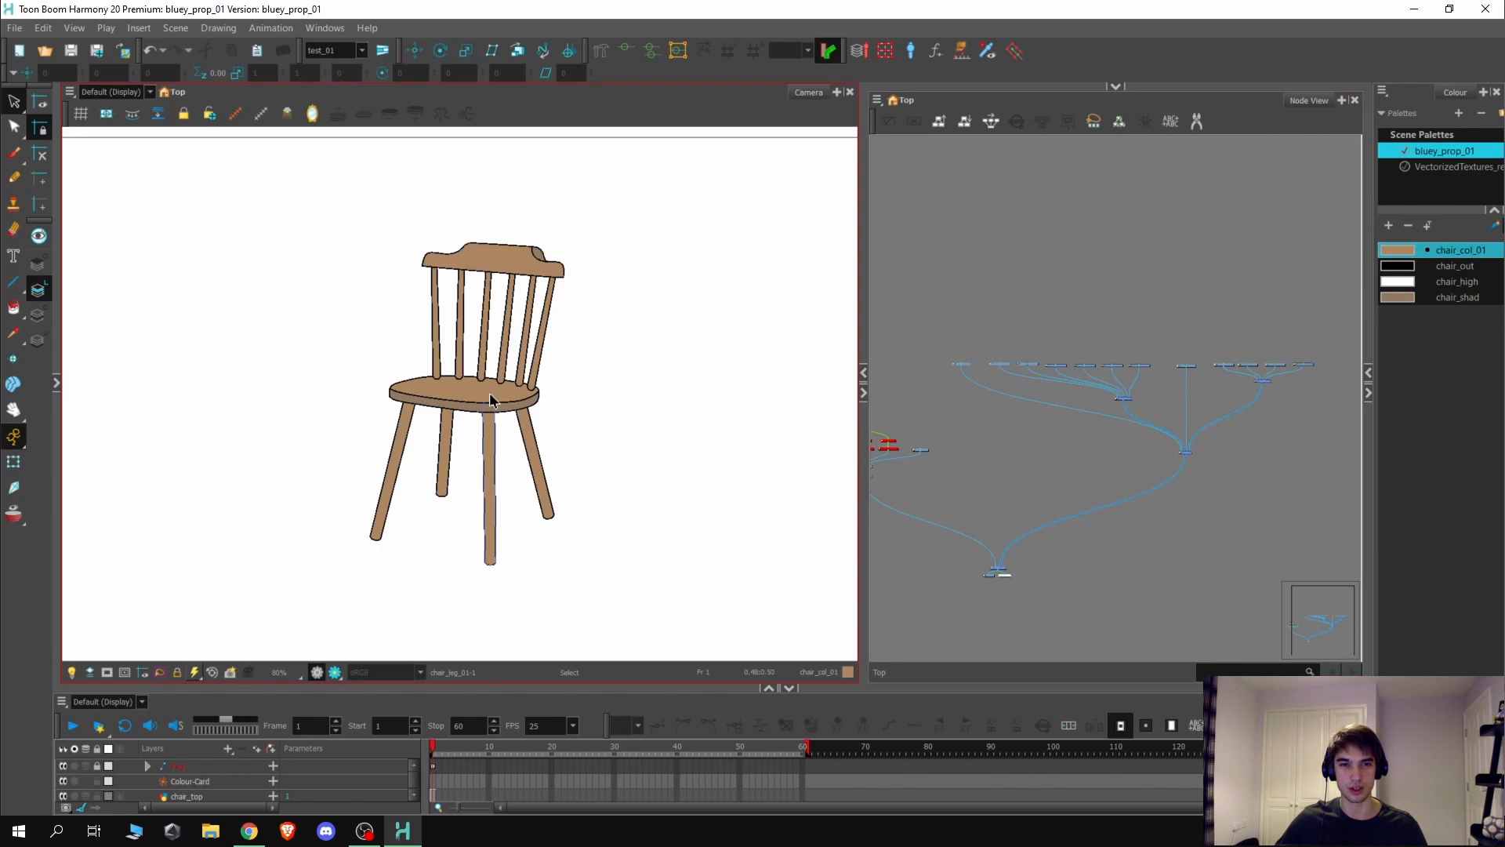
Step: Expand the collapsed Drawing view to show the chair_leg_01 drawing, and restore the Tool Properties area above the Node View
{"action": "left_click", "coordinate": [57, 383]}
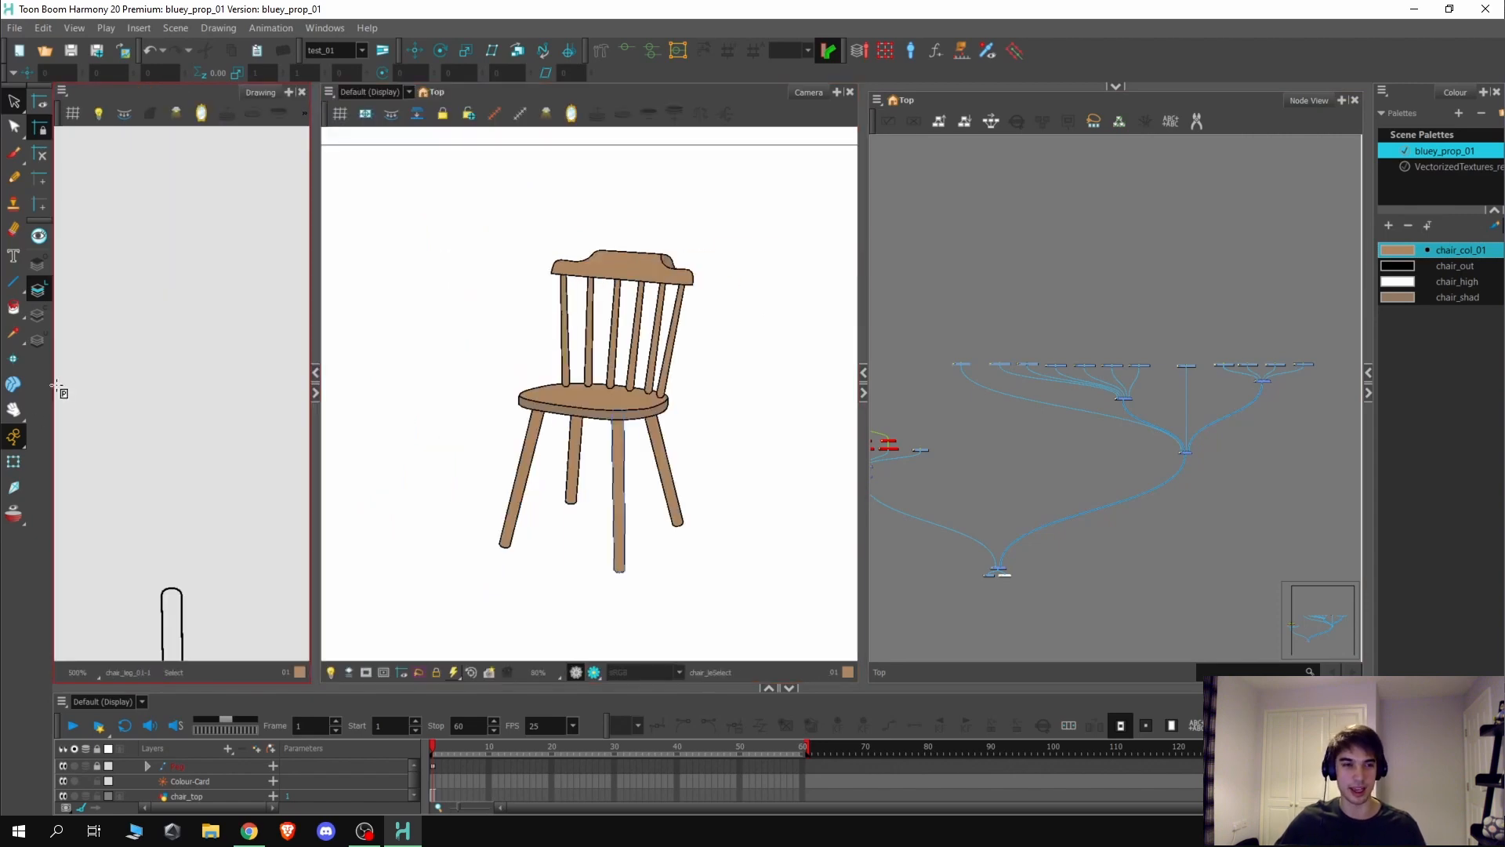
{"action": "scroll", "coordinate": [202, 494], "scroll_direction": "up", "scroll_amount": 2}
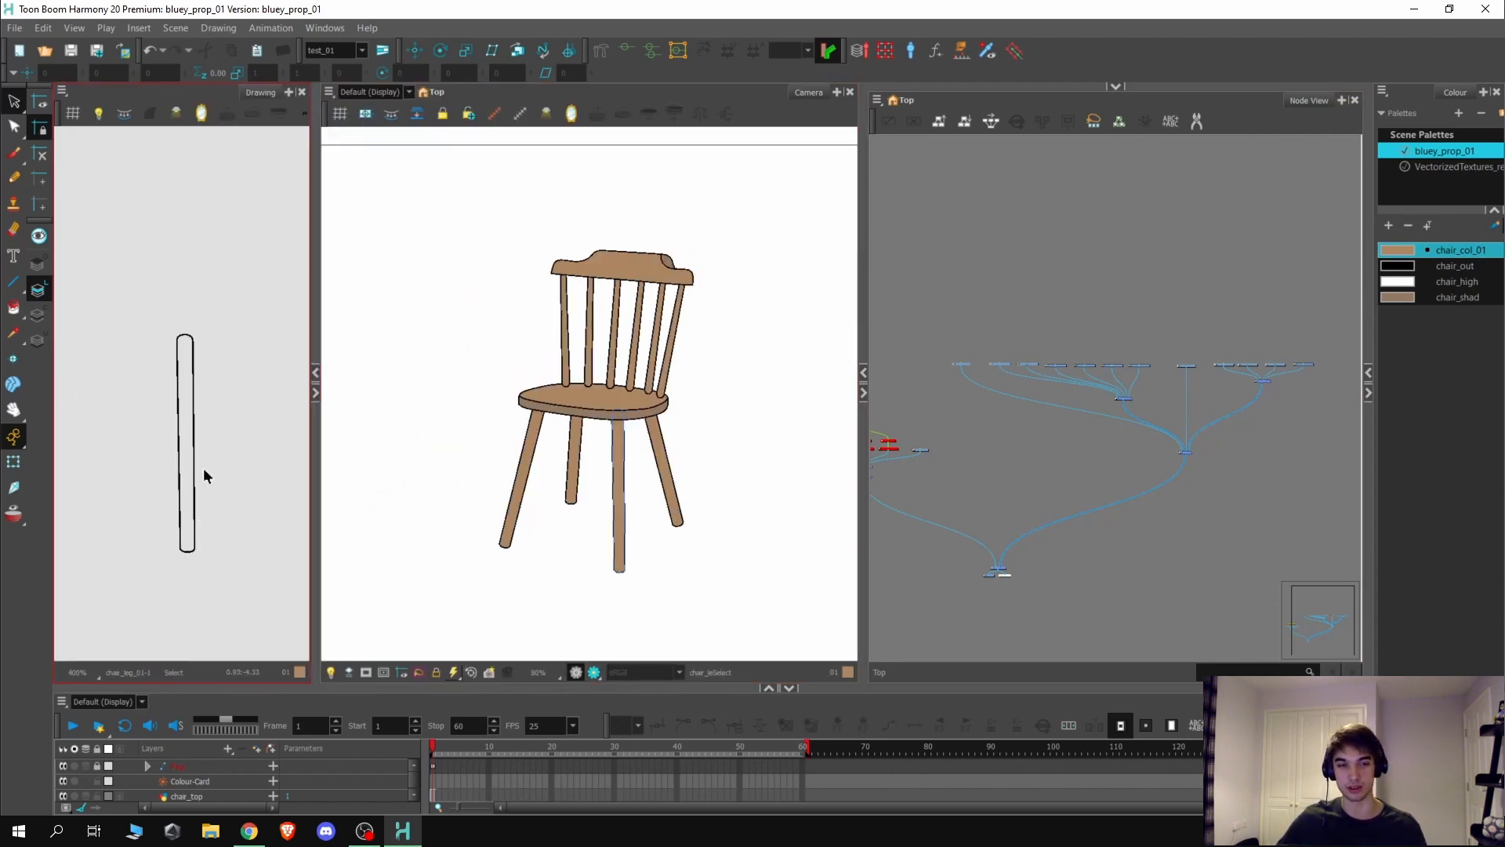
{"action": "scroll", "coordinate": [1212, 425], "scroll_direction": "down", "scroll_amount": 3}
{"action": "scroll", "coordinate": [1084, 370], "scroll_direction": "up", "scroll_amount": 3}
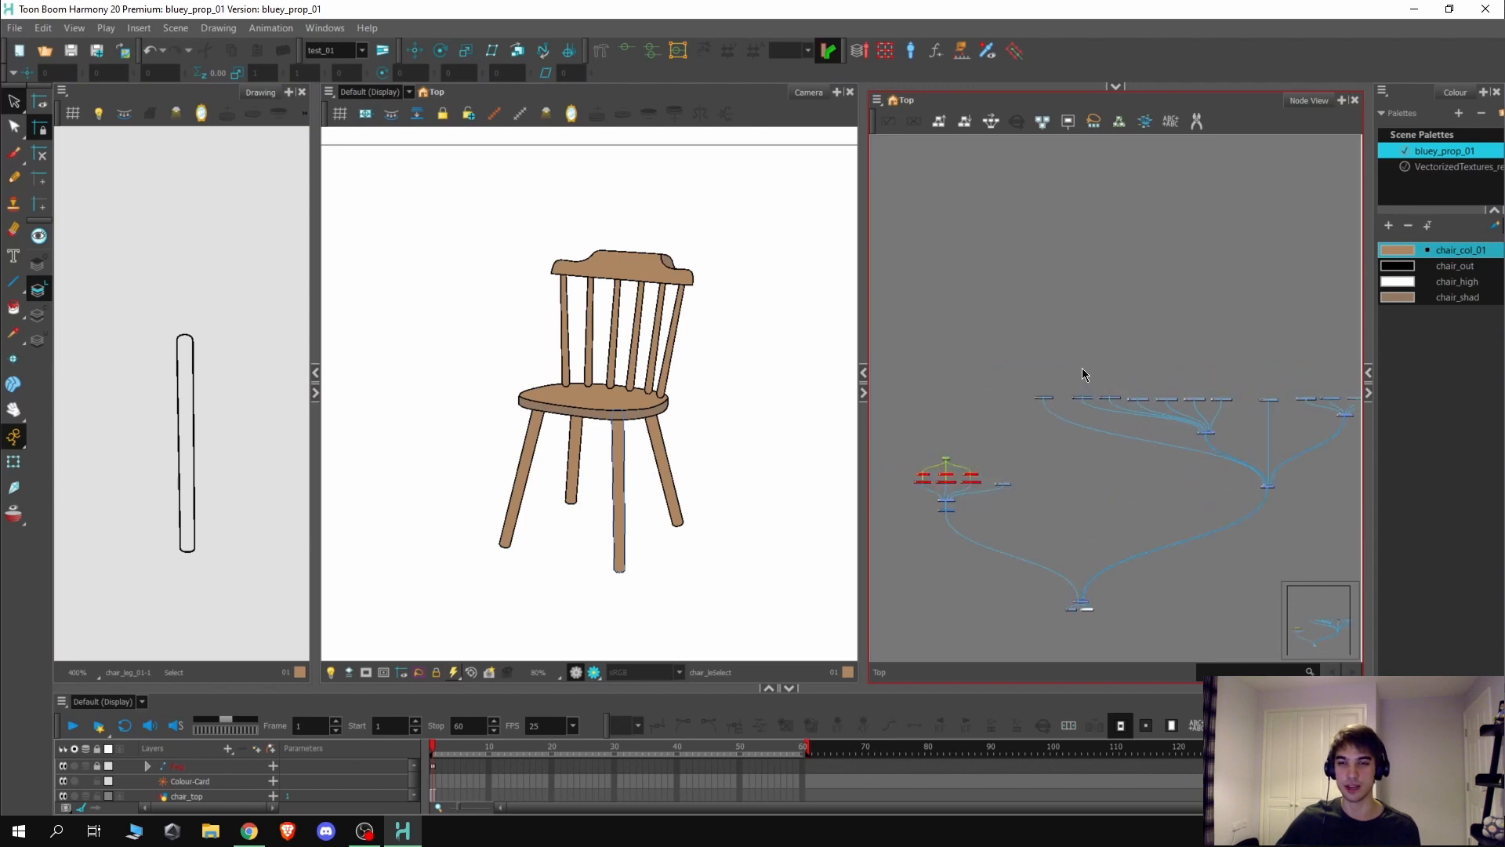
{"action": "left_click", "coordinate": [1116, 87]}
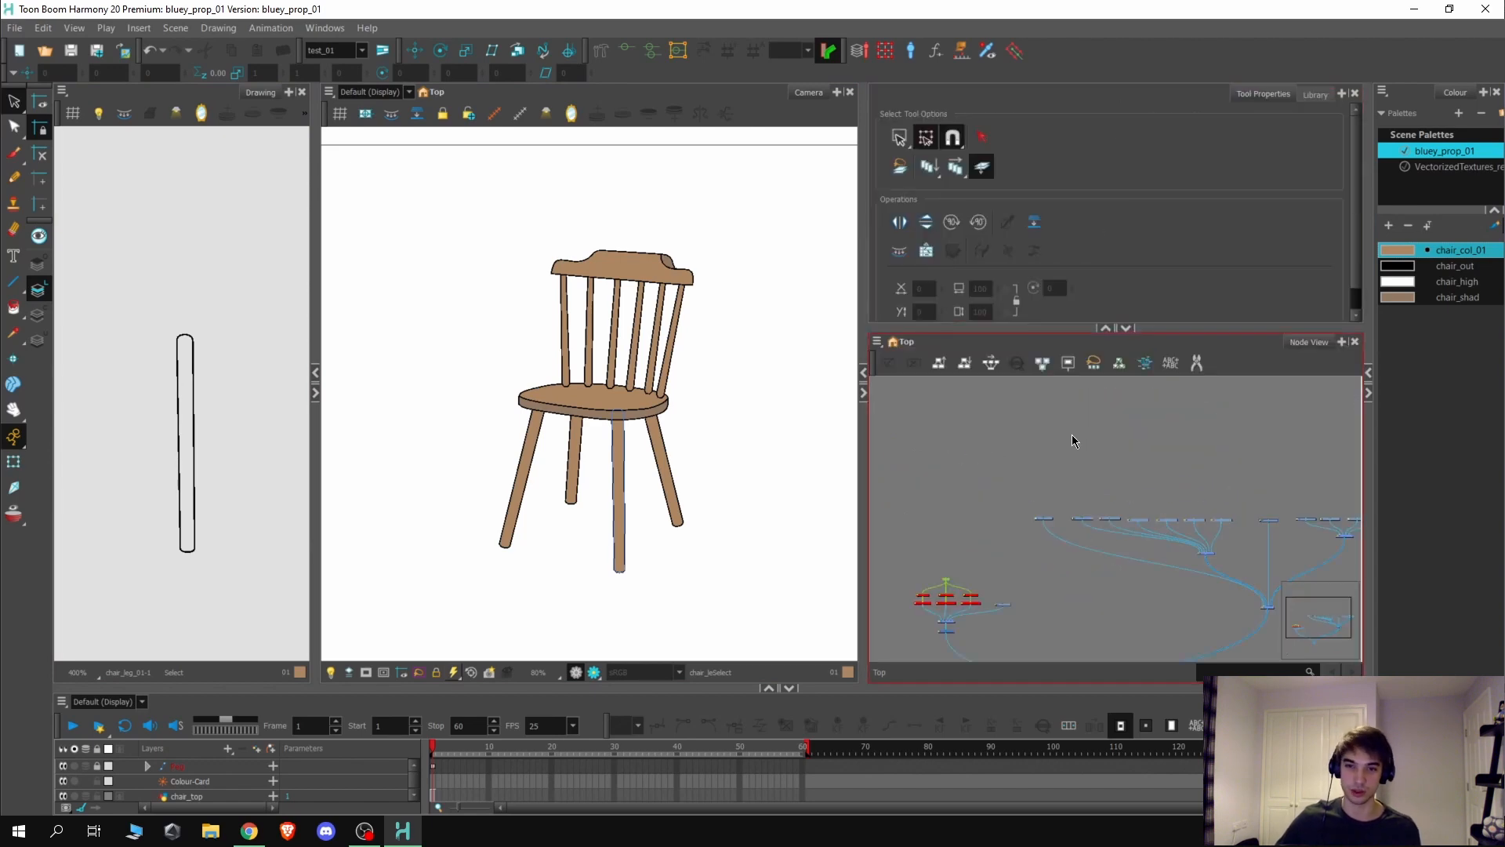
Step: Collapse the Tool Properties area above the Node View and delete the existing Colour-Card node
{"action": "scroll", "coordinate": [1049, 427], "scroll_direction": "down", "scroll_amount": 2}
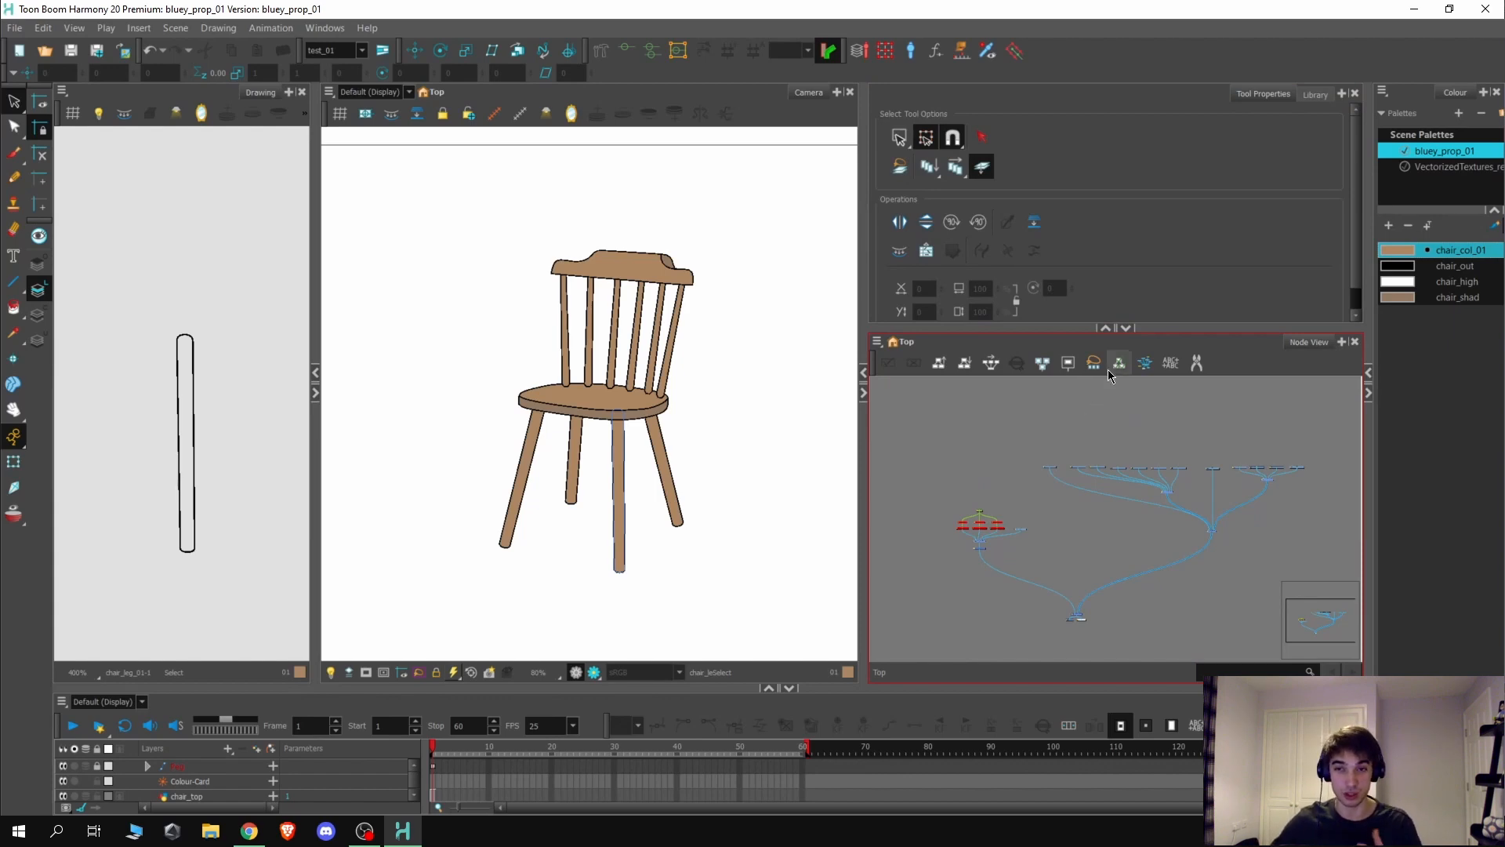
{"action": "left_click", "coordinate": [1106, 329]}
{"action": "scroll", "coordinate": [1204, 313], "scroll_direction": "up", "scroll_amount": 2}
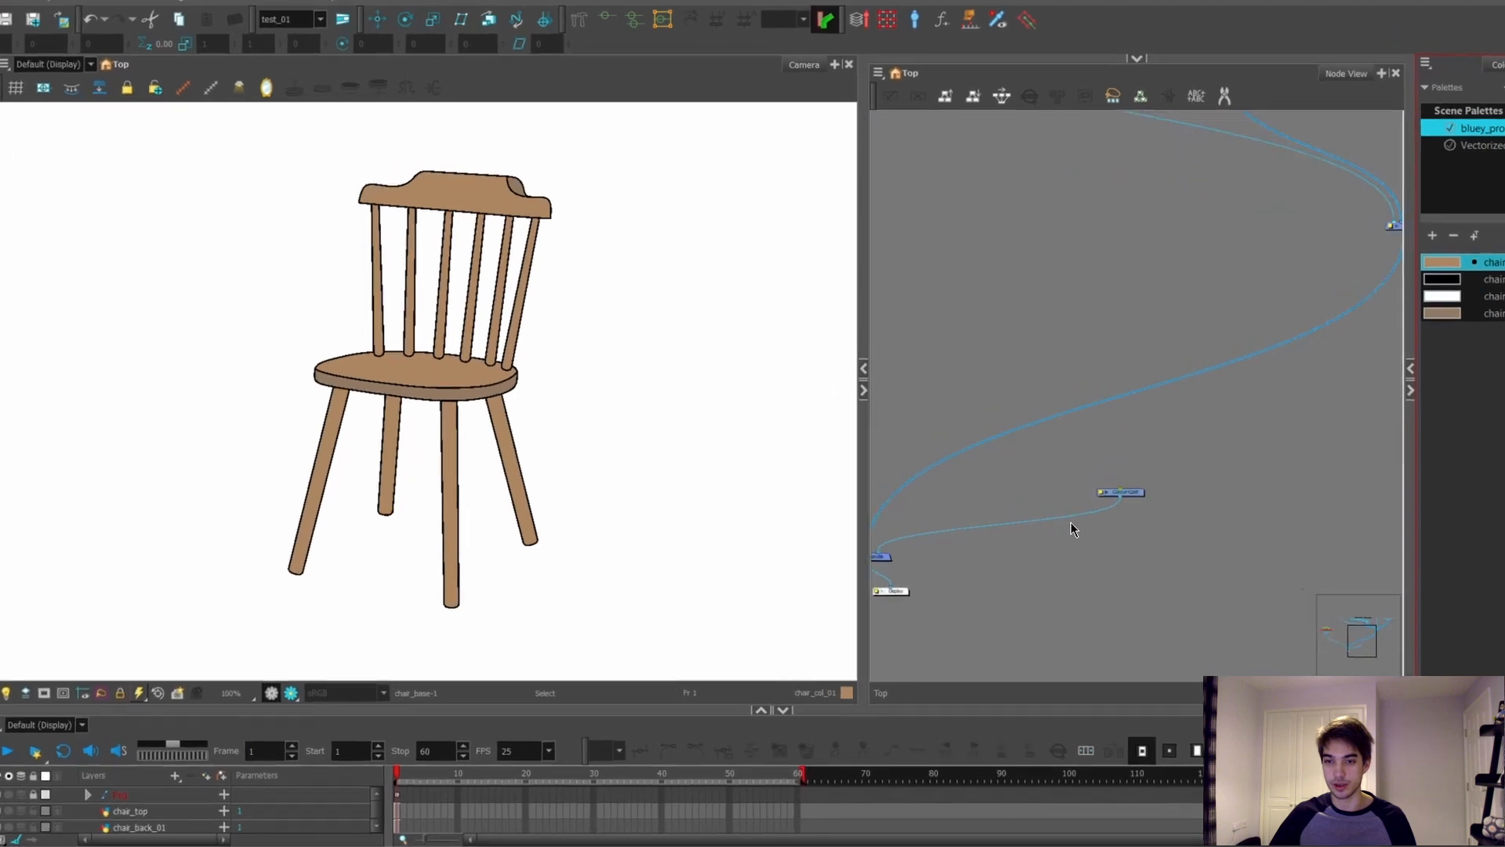
{"action": "left_click", "coordinate": [1074, 504]}
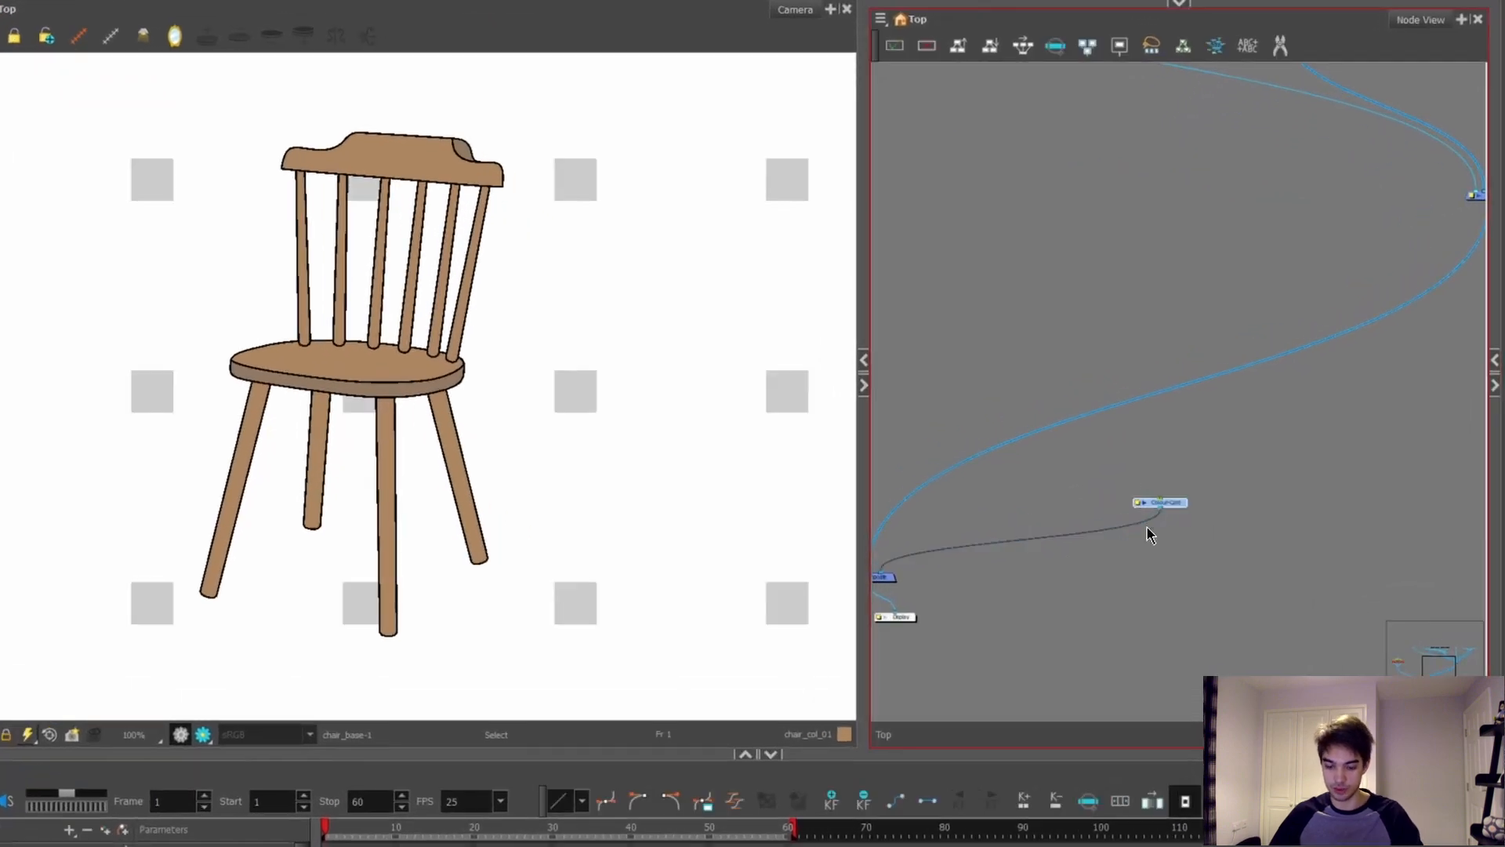
{"action": "key", "text": "Delete"}
Step: Add a new Colour-Card generator node and place it beside the main Composite node that feeds the Display node
{"action": "key", "text": "Tab"}
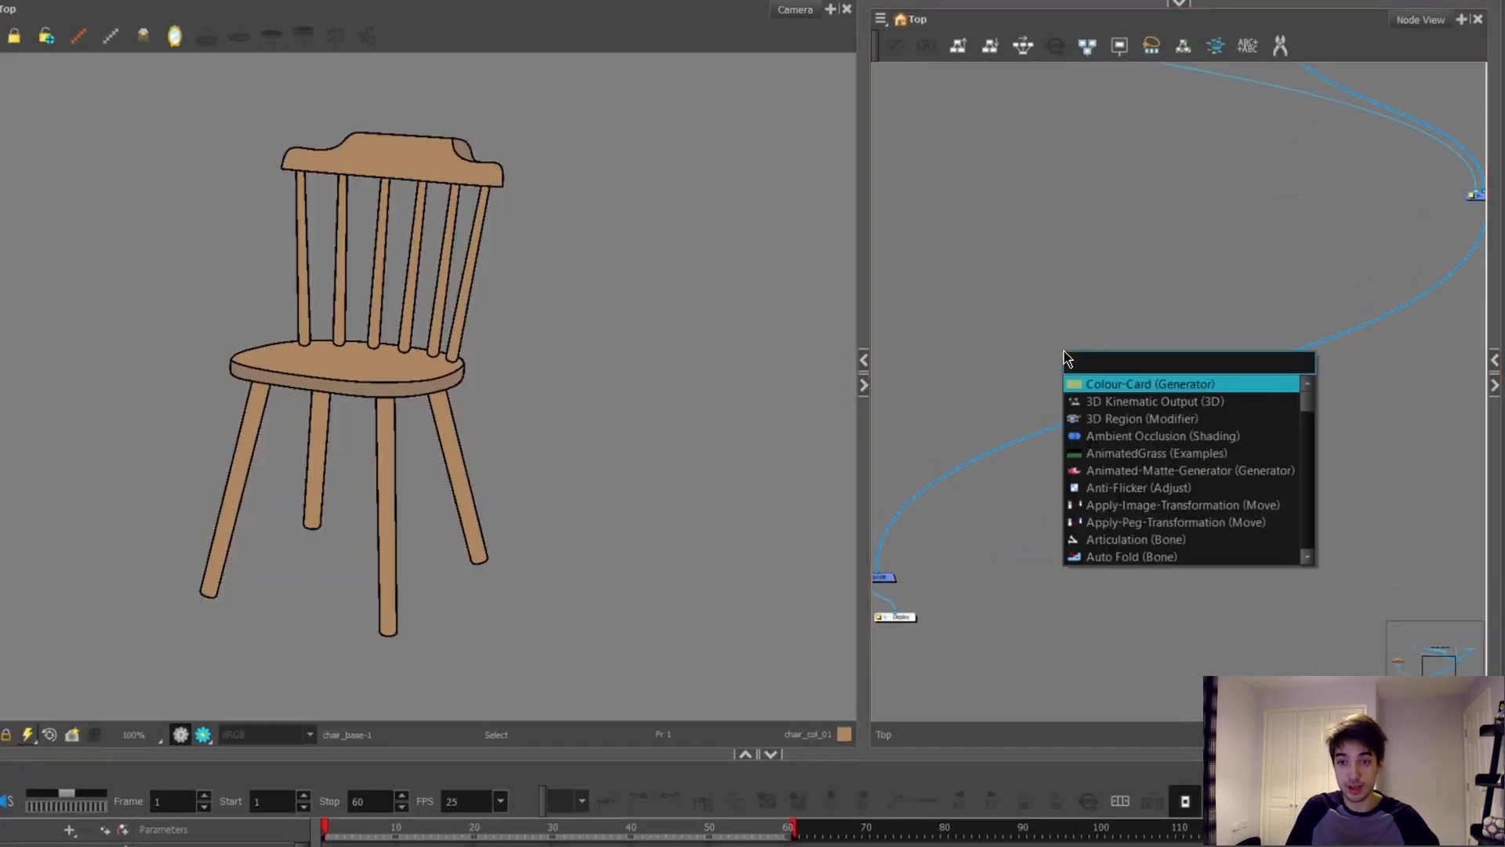
{"action": "type", "text": "colou"}
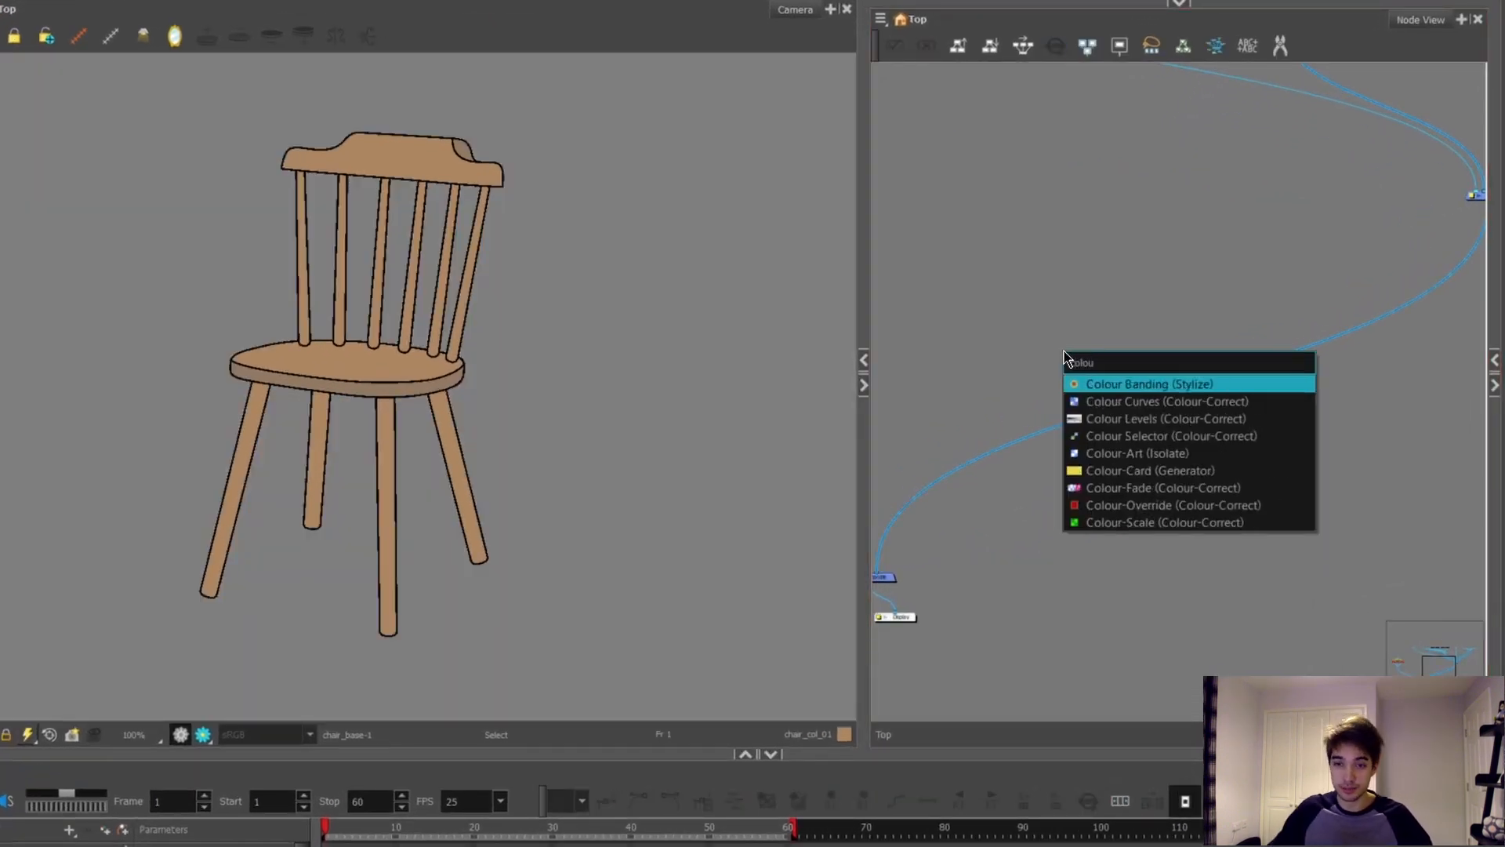
{"action": "left_click", "coordinate": [1261, 471]}
{"action": "left_click_drag", "start_coordinate": [929, 444], "coordinate": [993, 445]}
{"action": "scroll", "coordinate": [1062, 463], "scroll_direction": "down", "scroll_amount": 2}
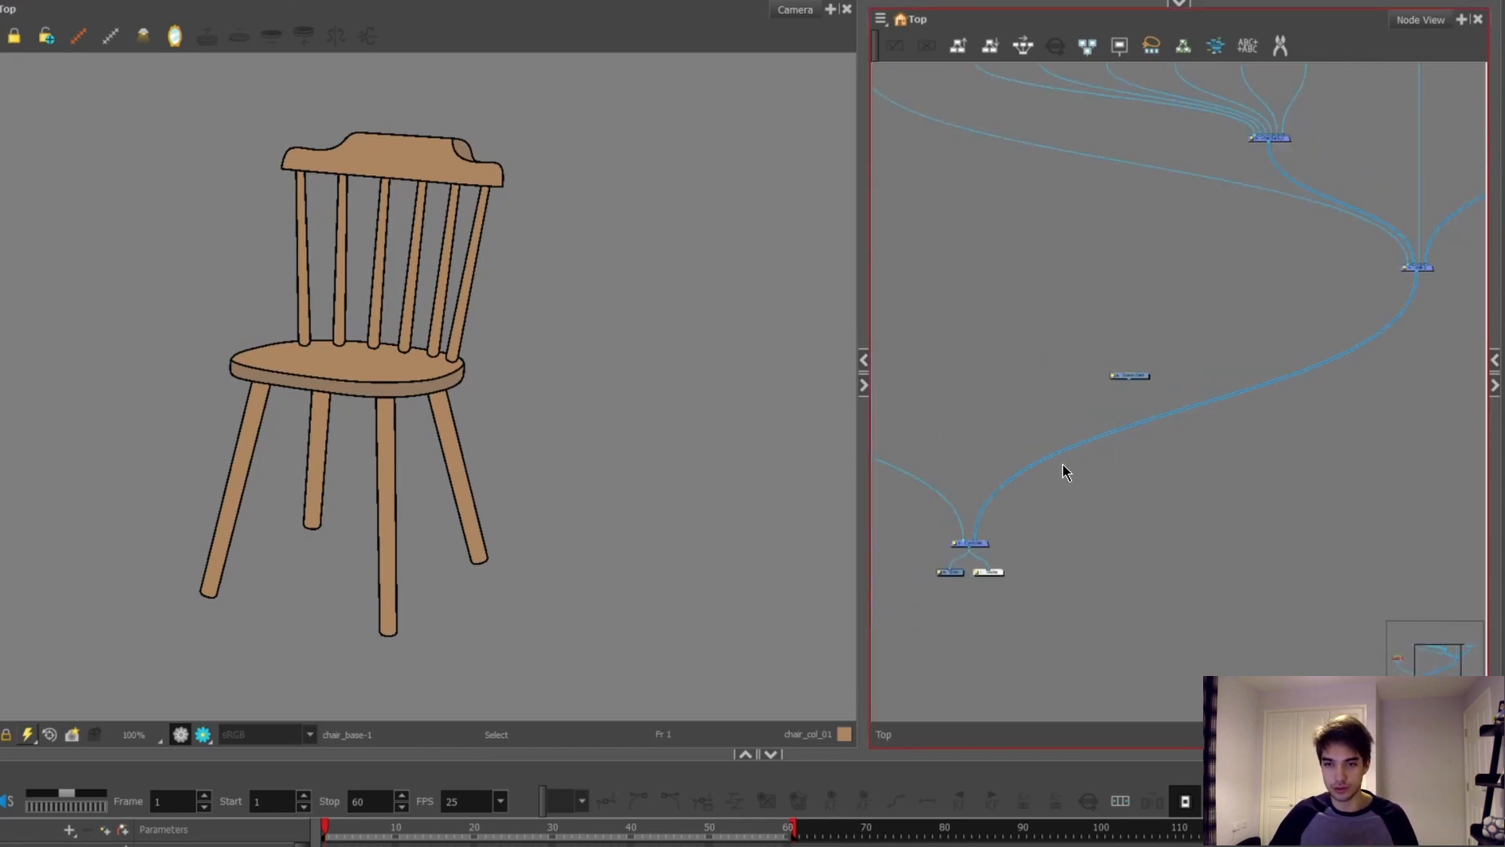
{"action": "scroll", "coordinate": [1062, 463], "scroll_direction": "up", "scroll_amount": 1}
{"action": "left_click_drag", "start_coordinate": [1164, 362], "coordinate": [1097, 500]}
{"action": "scroll", "coordinate": [987, 562], "scroll_direction": "up", "scroll_amount": 3}
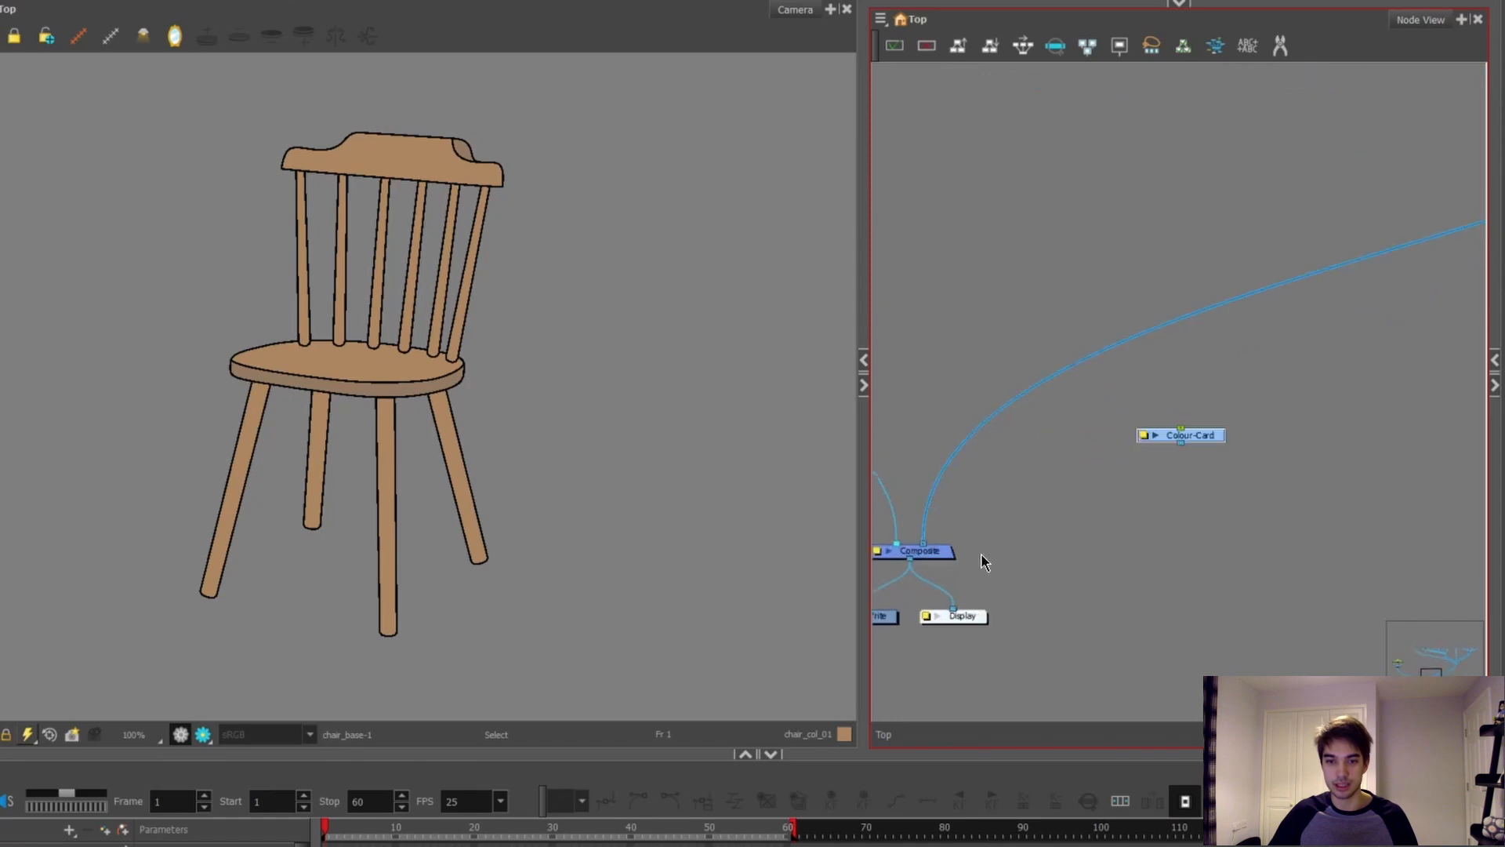
Step: Connect the Colour-Card node to the Composite behind the chair's connection, and move the node farther away from the Composite
{"action": "left_click_drag", "start_coordinate": [1180, 443], "coordinate": [941, 552]}
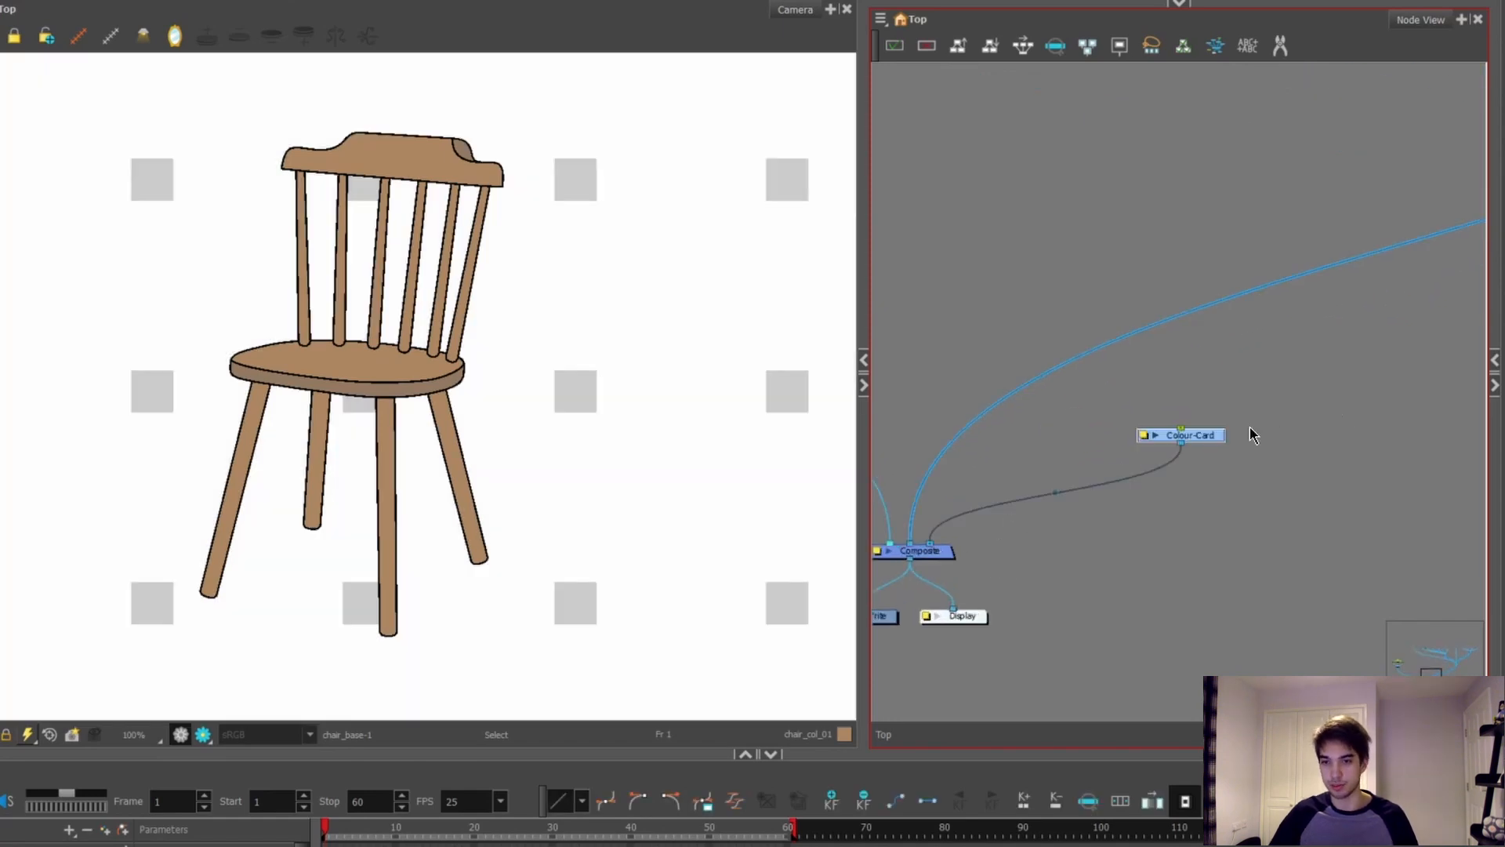
{"action": "left_click_drag", "start_coordinate": [1221, 434], "coordinate": [1339, 401]}
{"action": "left_click", "coordinate": [1147, 221]}
{"action": "scroll", "coordinate": [457, 387], "scroll_direction": "down", "scroll_amount": 2}
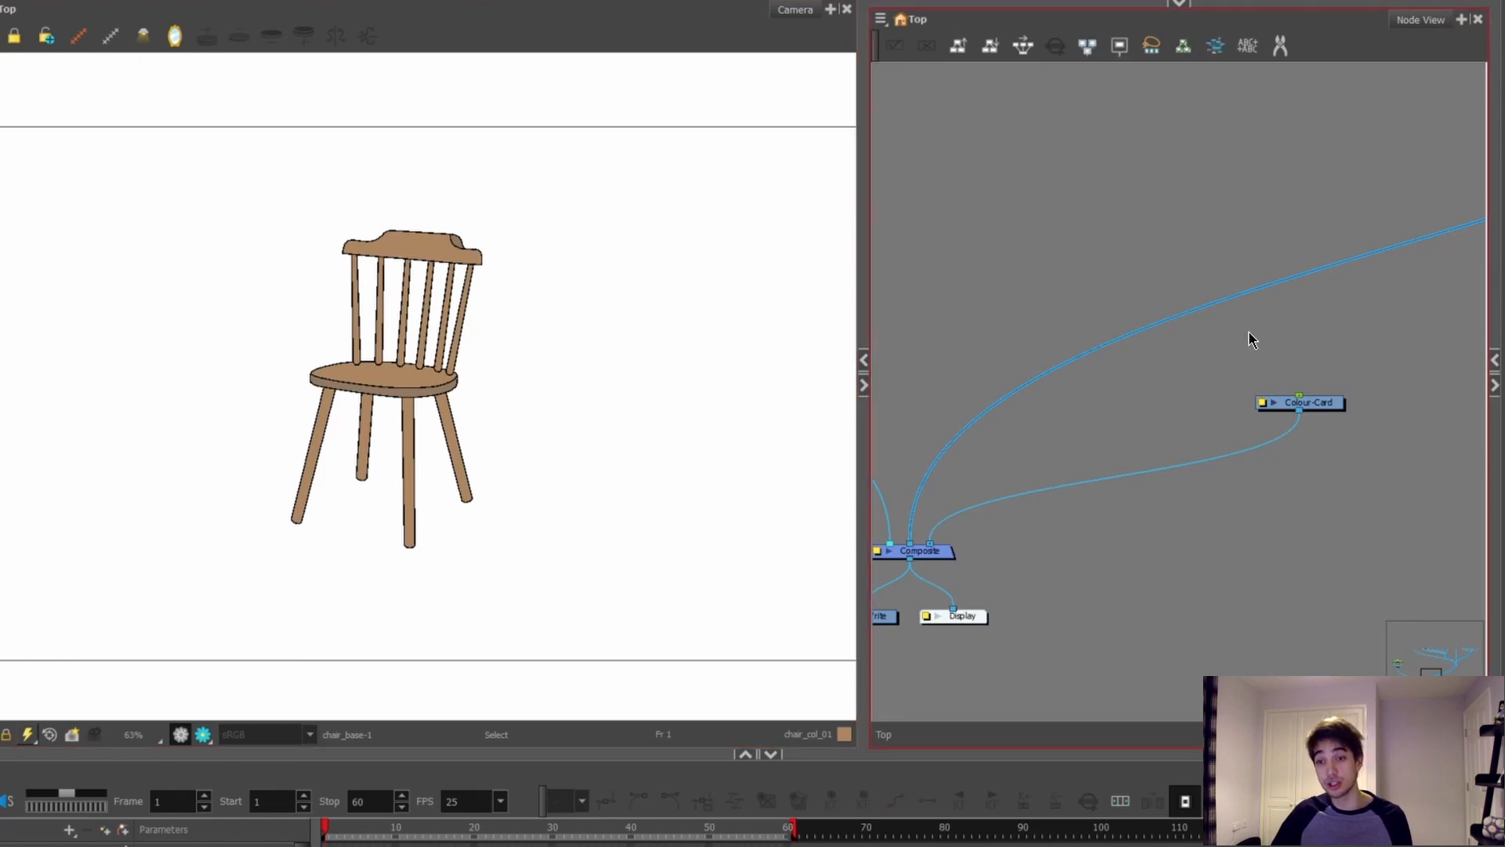
Step: Open the Colour-Card node's layer properties to check its colour and alpha settings, and close them unchanged
{"action": "left_click_drag", "start_coordinate": [1262, 407], "coordinate": [1271, 442]}
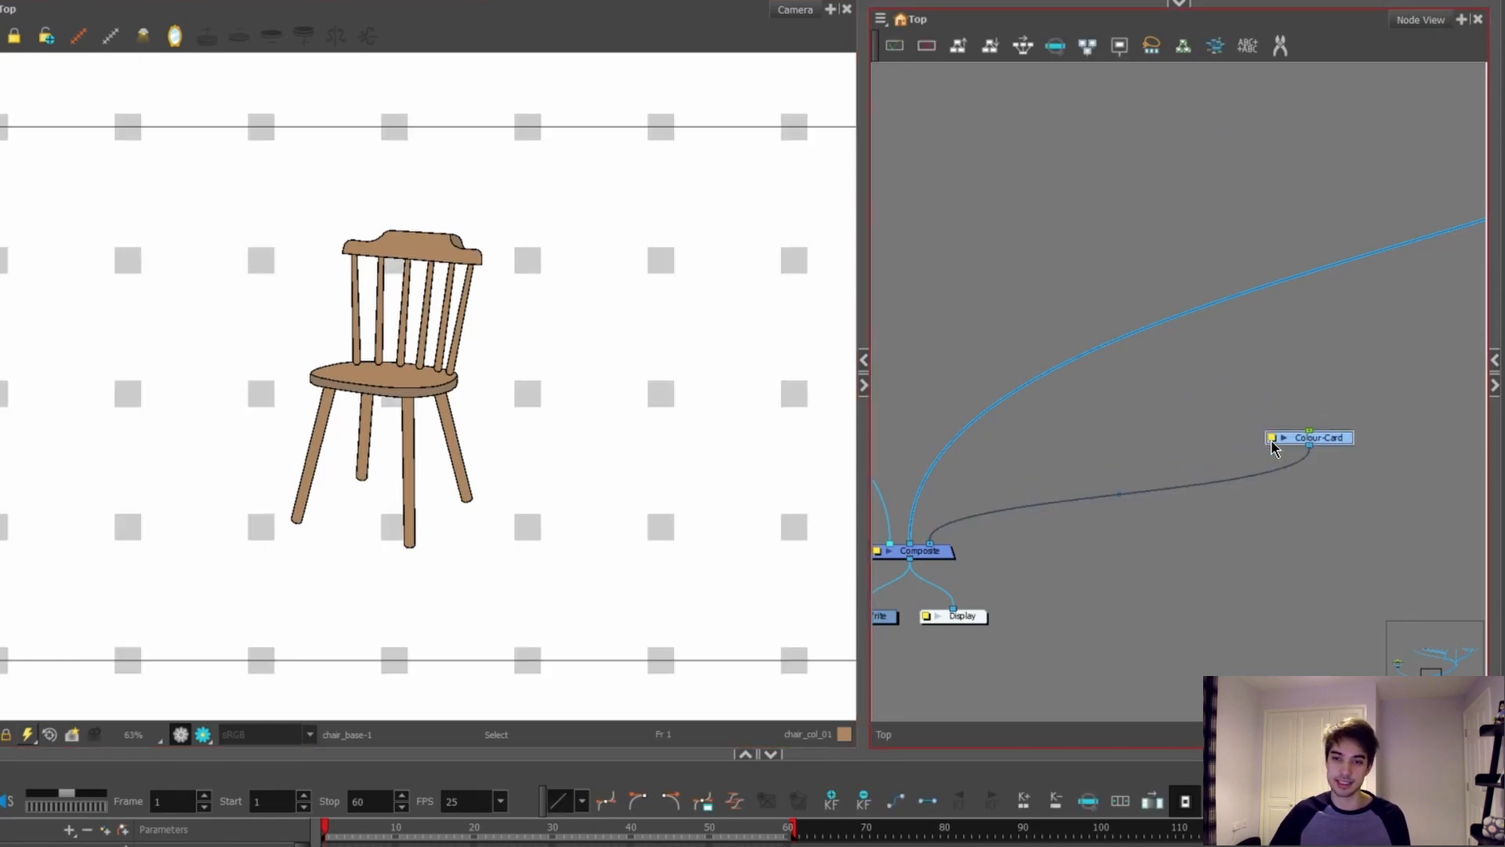
{"action": "left_click", "coordinate": [1272, 439]}
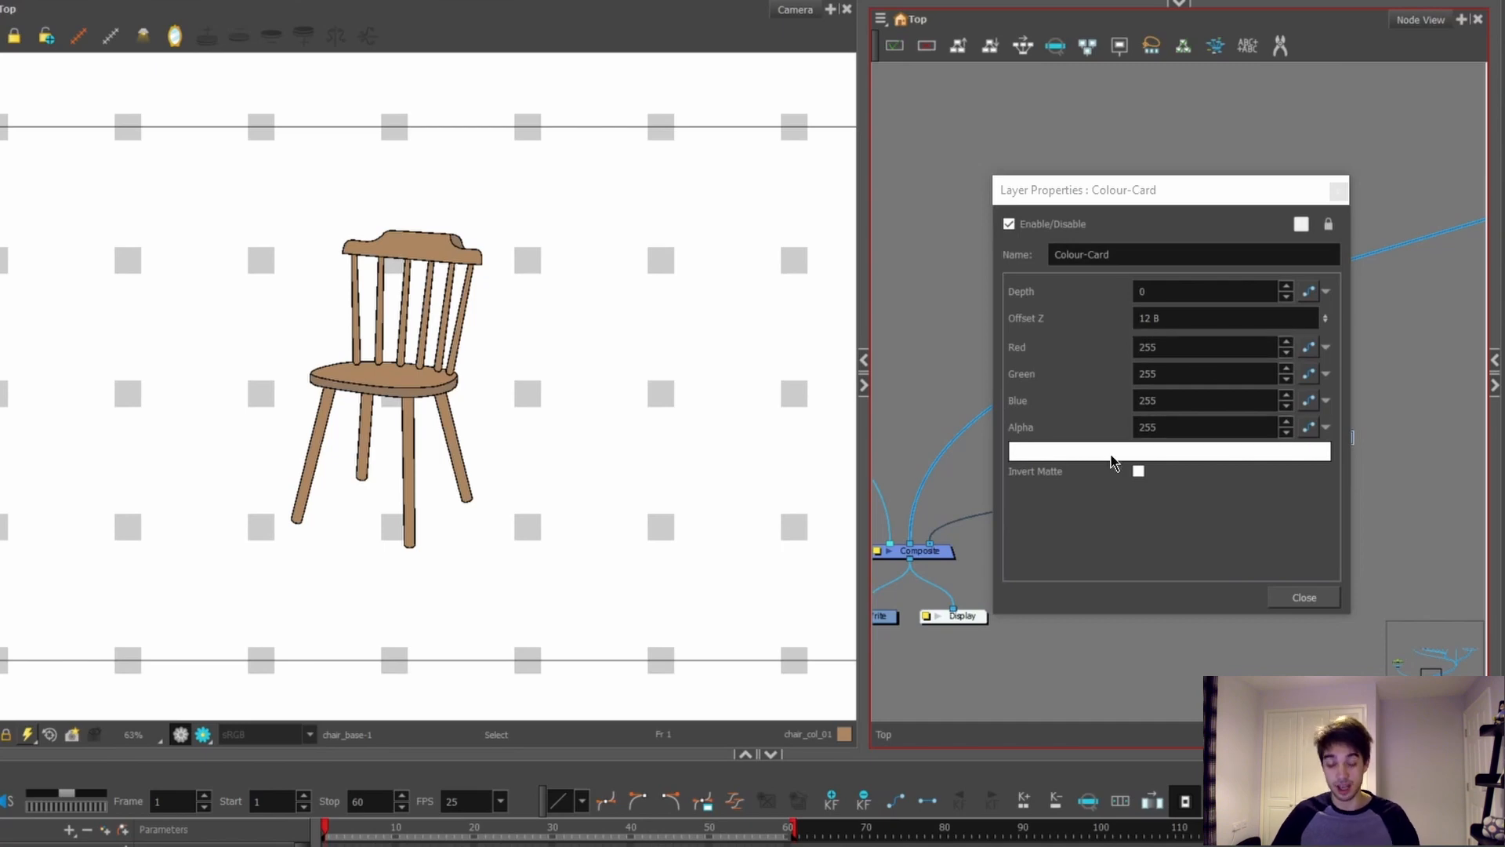
{"action": "left_click", "coordinate": [1339, 191]}
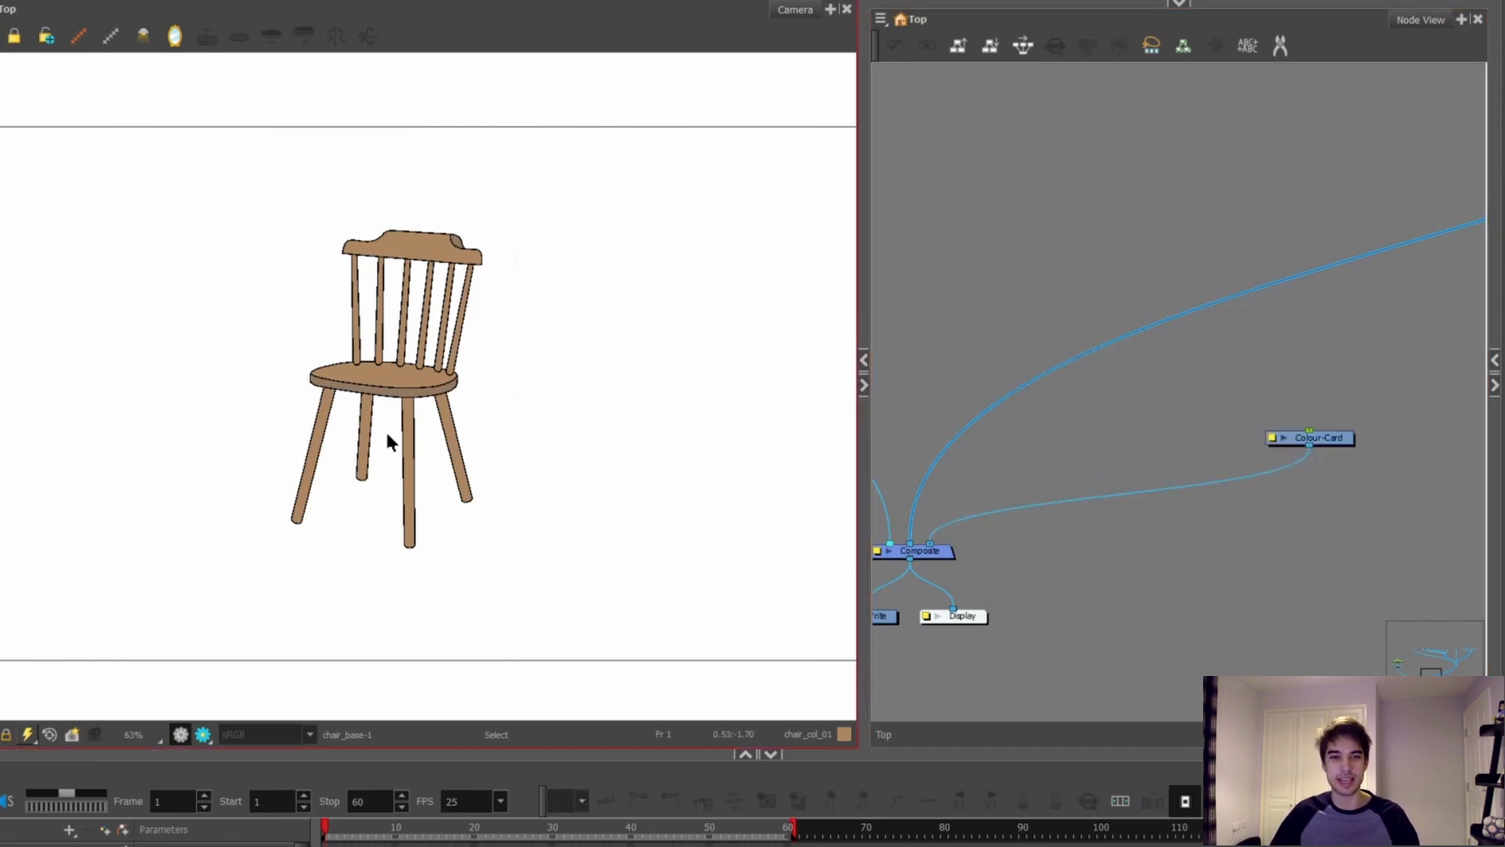
Step: Preview the chair in Render View and examine the outlines of its legs, seat and spindles up close
{"action": "scroll", "coordinate": [341, 401], "scroll_direction": "up", "scroll_amount": 2}
{"action": "scroll", "coordinate": [434, 368], "scroll_direction": "up", "scroll_amount": 1}
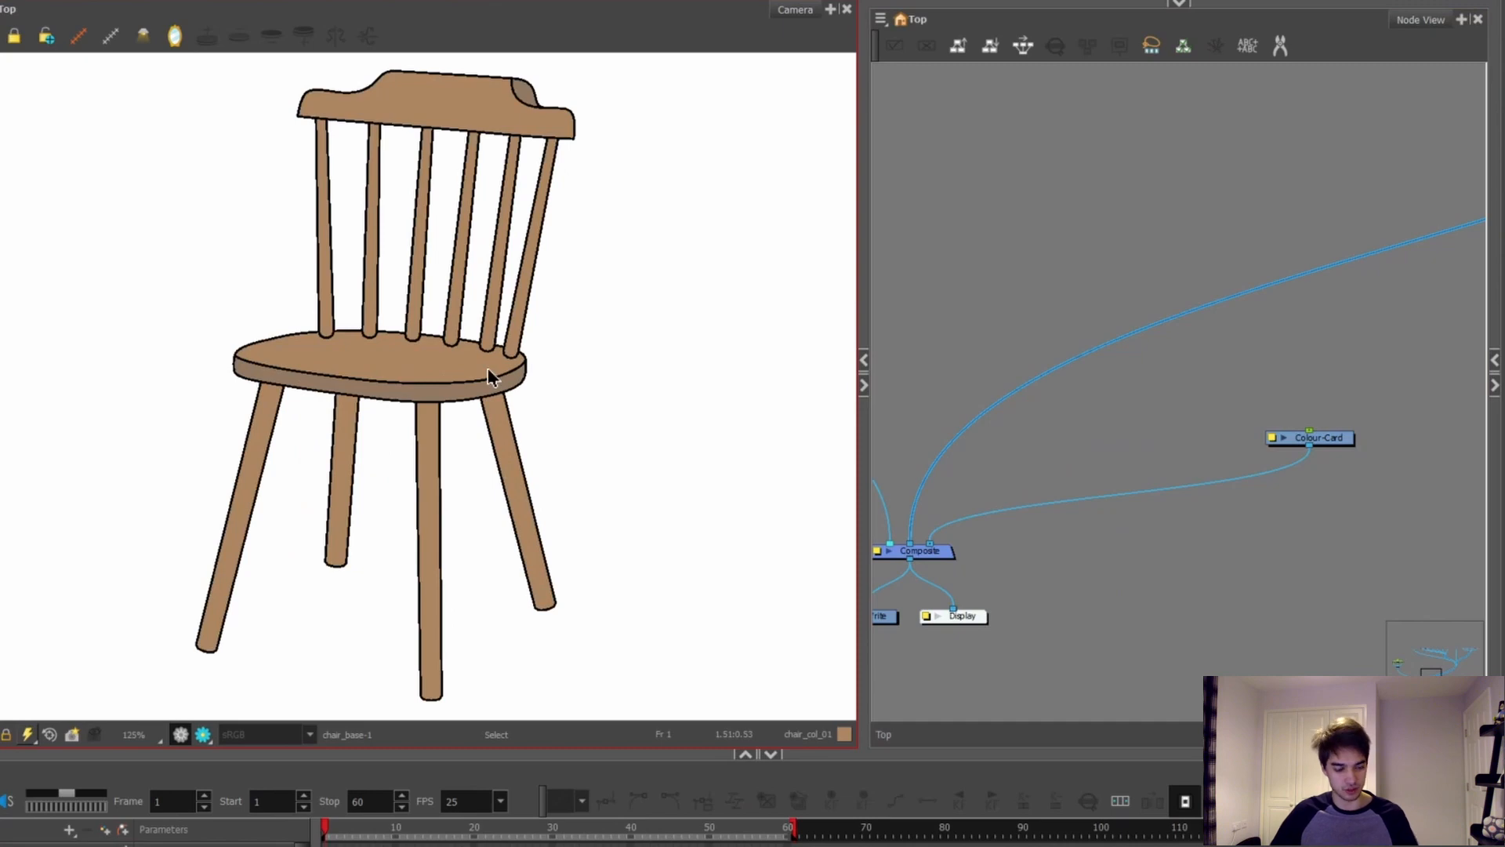
{"action": "scroll", "coordinate": [1262, 377], "scroll_direction": "down", "scroll_amount": 3}
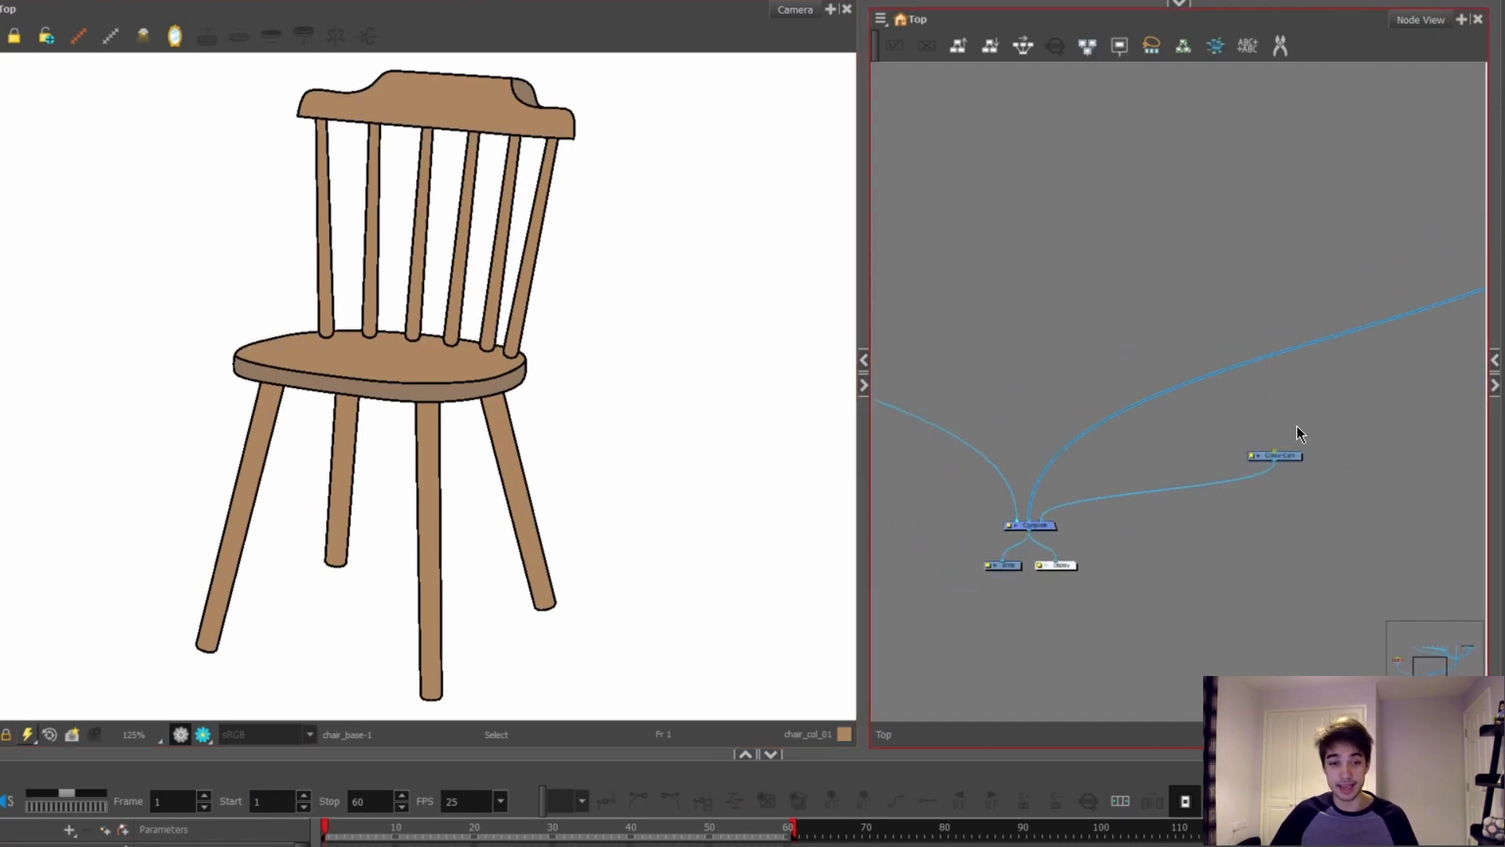
{"action": "scroll", "coordinate": [502, 416], "scroll_direction": "down", "scroll_amount": 1}
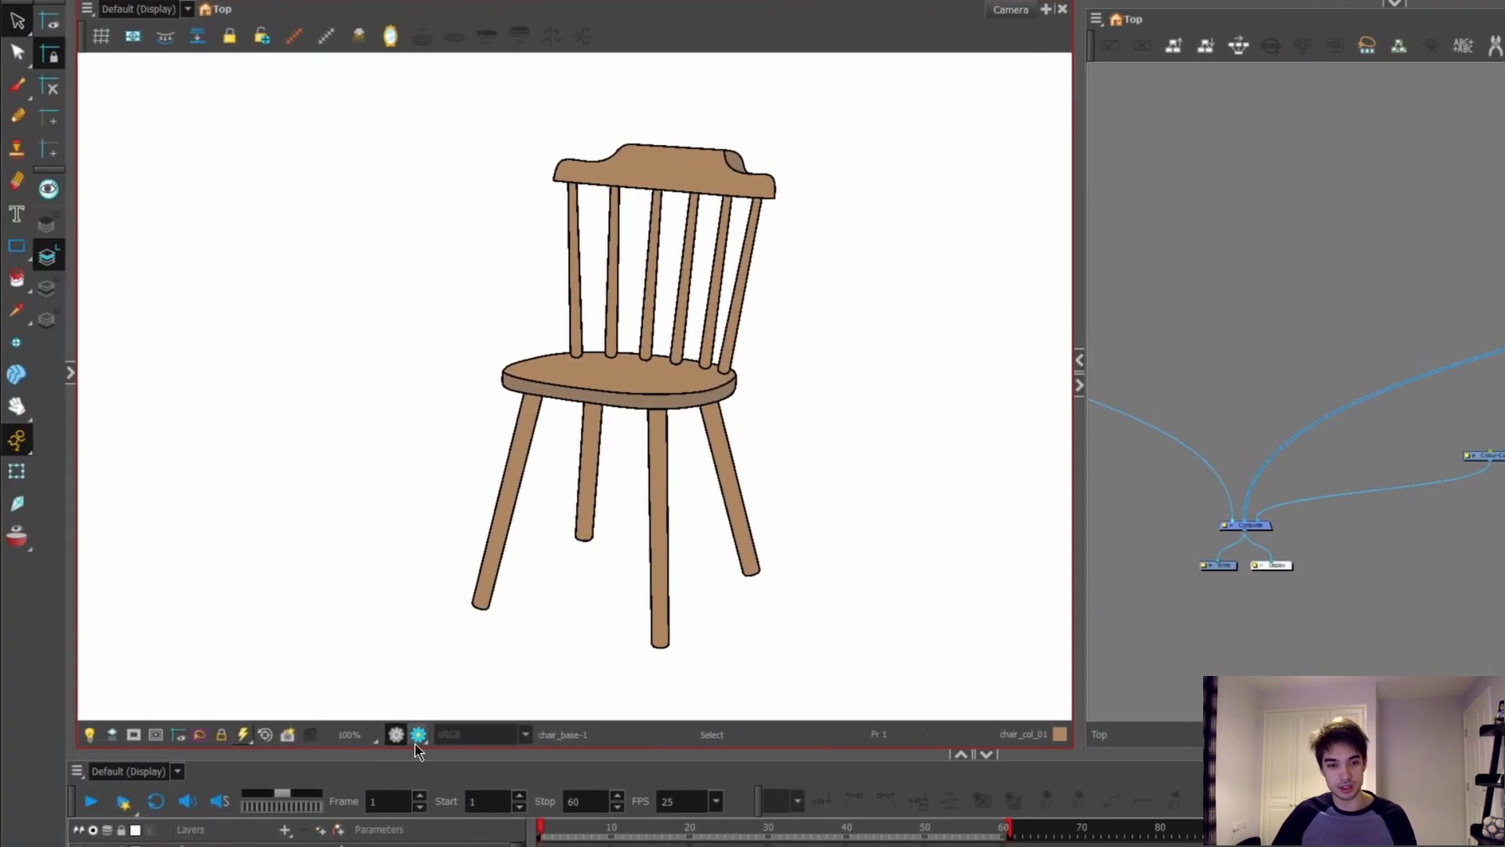
{"action": "left_click", "coordinate": [419, 735]}
{"action": "scroll", "coordinate": [657, 499], "scroll_direction": "up", "scroll_amount": 2}
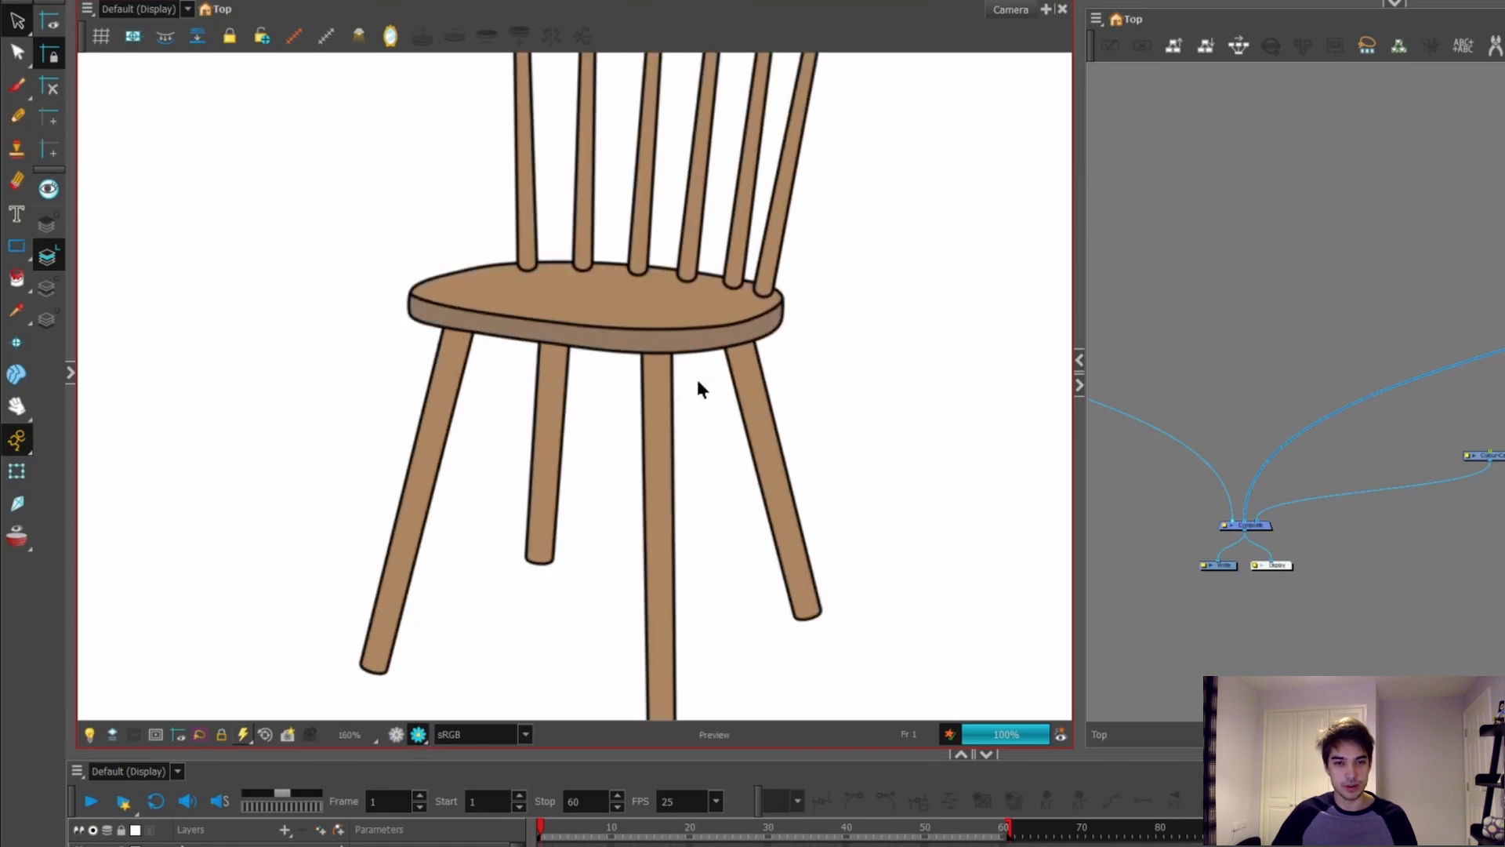
{"action": "scroll", "coordinate": [689, 482], "scroll_direction": "down", "scroll_amount": 1}
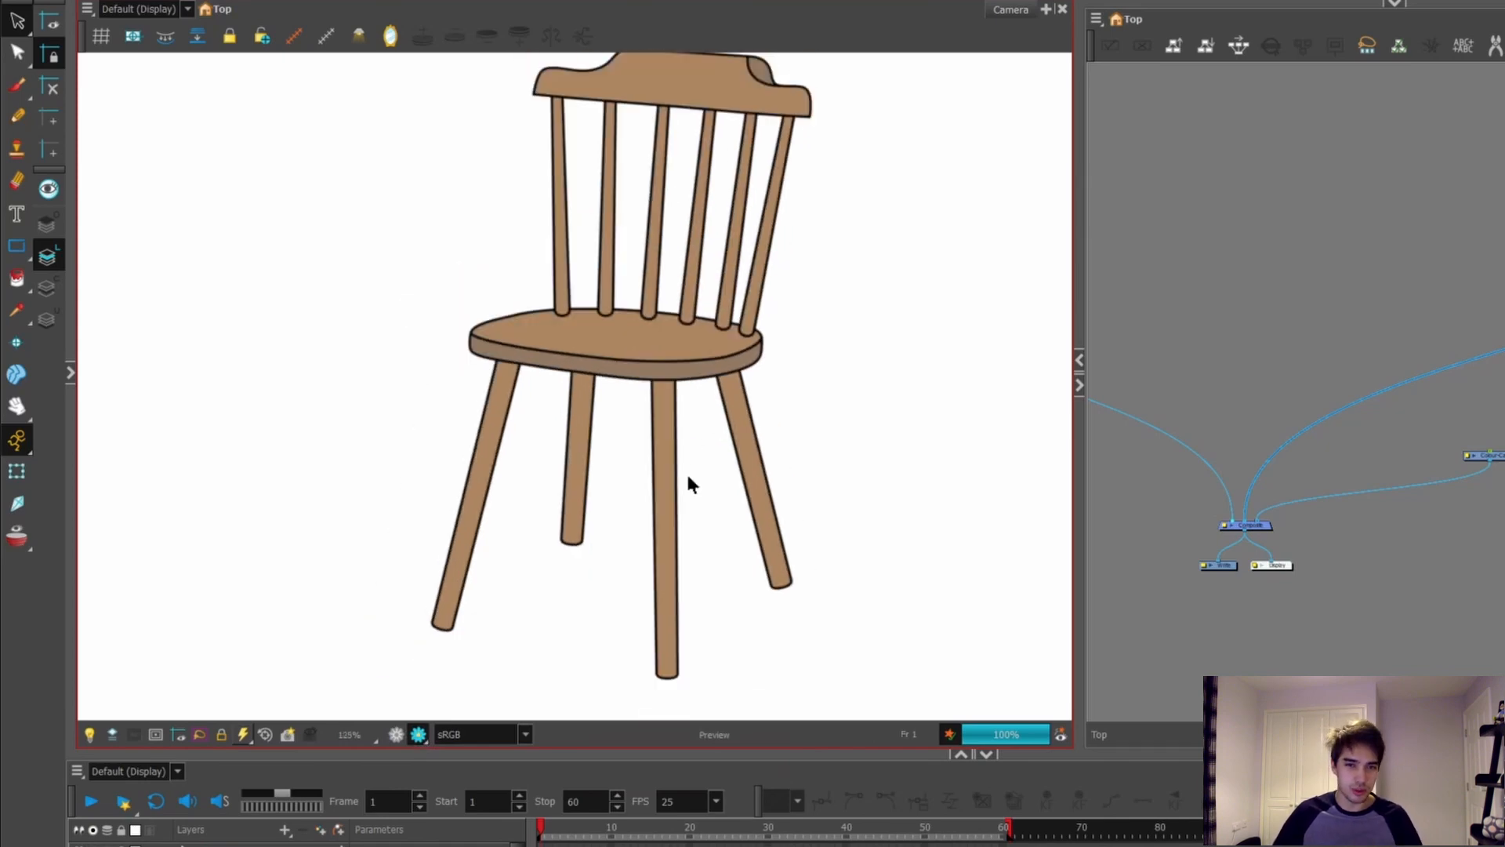
{"action": "scroll", "coordinate": [667, 503], "scroll_direction": "down", "scroll_amount": 1}
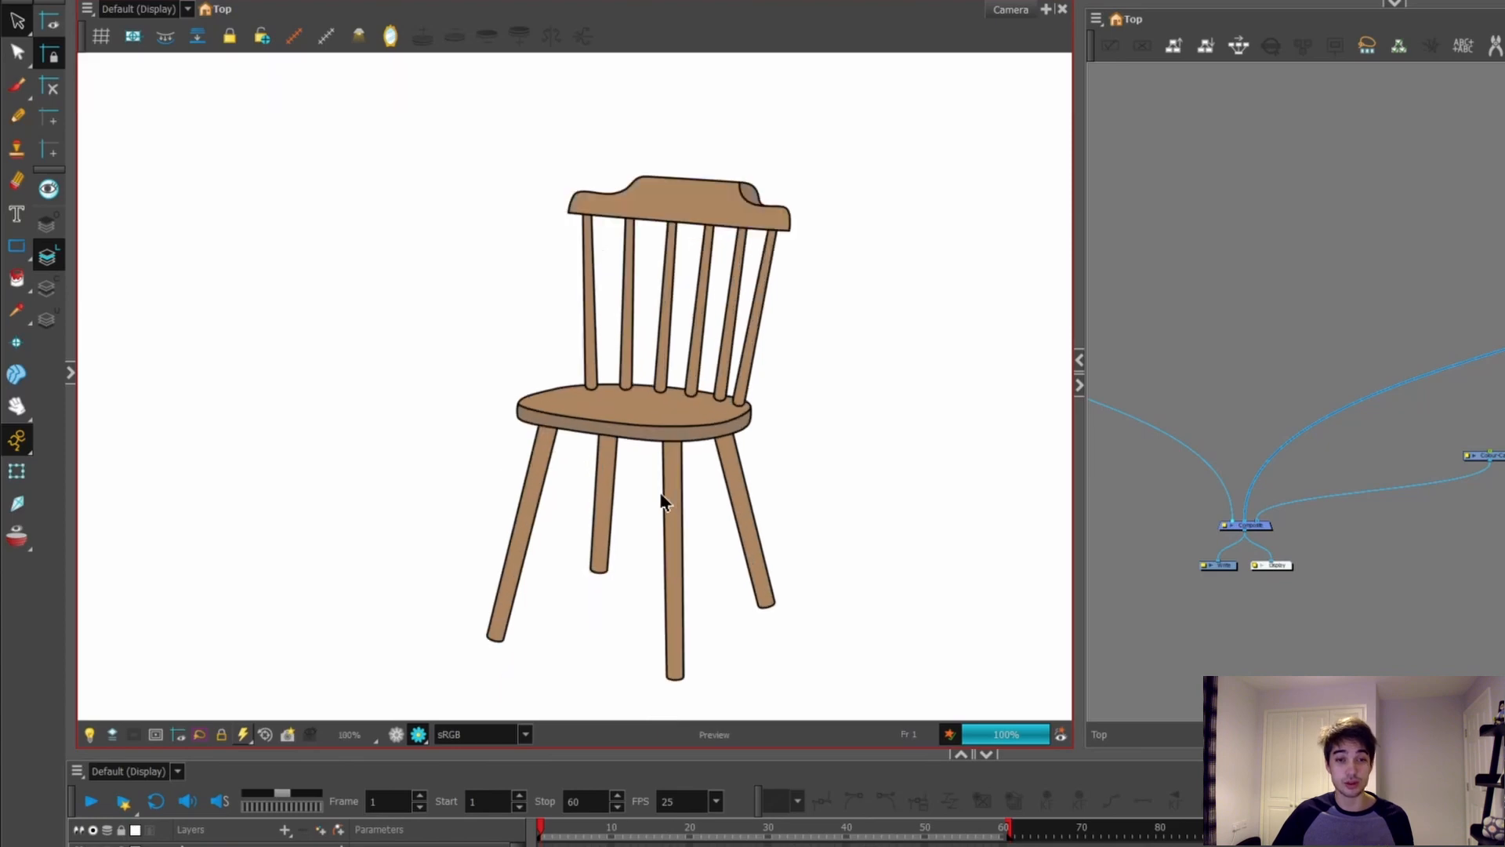
{"action": "scroll", "coordinate": [661, 501], "scroll_direction": "up", "scroll_amount": 1}
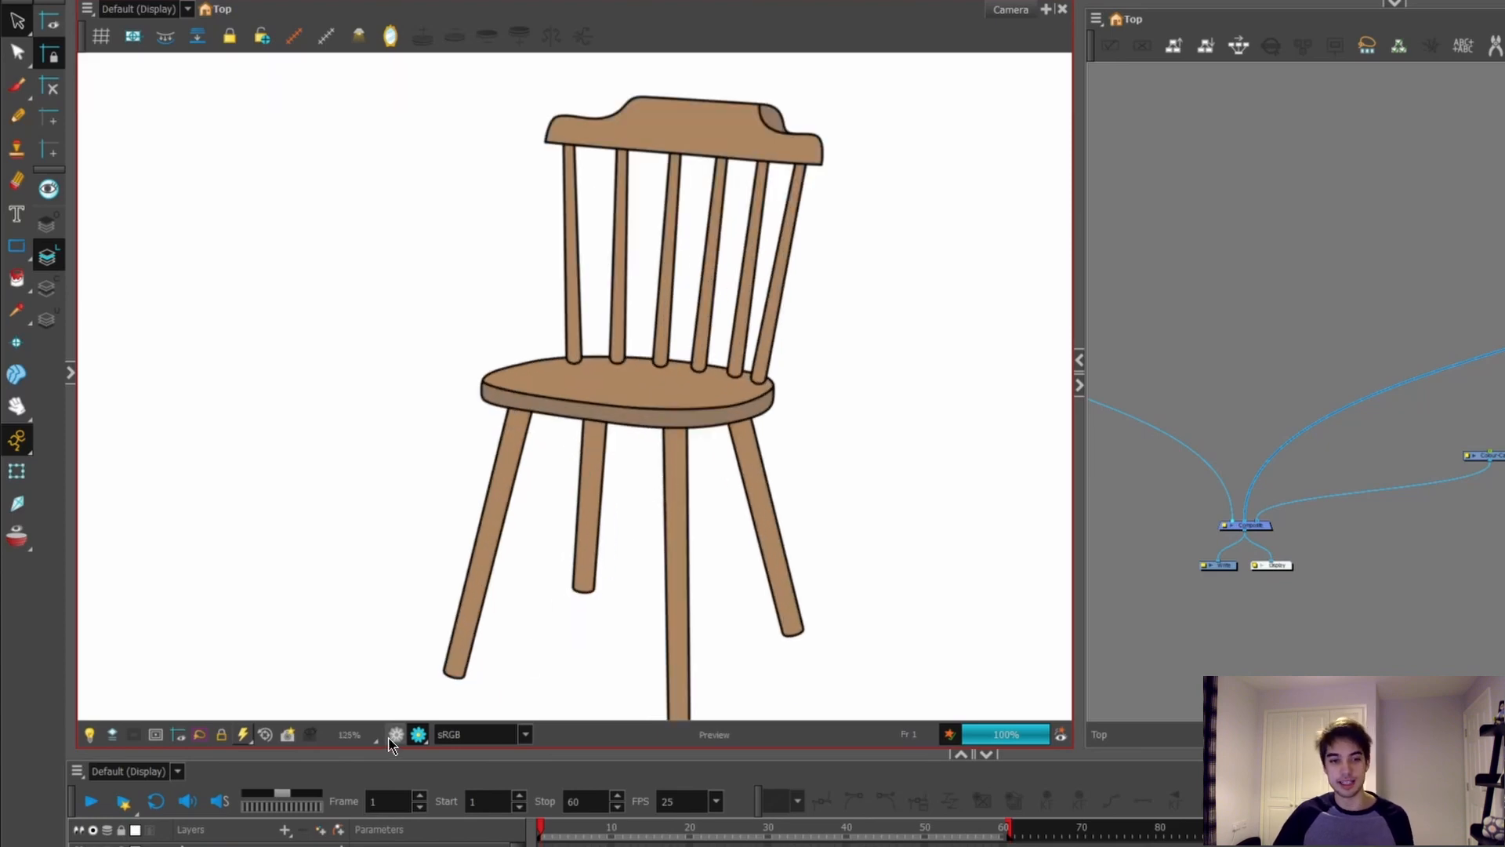
Step: Return the Camera view to OpenGL display and examine the chair's outlines up close for comparison with the render
{"action": "left_click", "coordinate": [396, 736]}
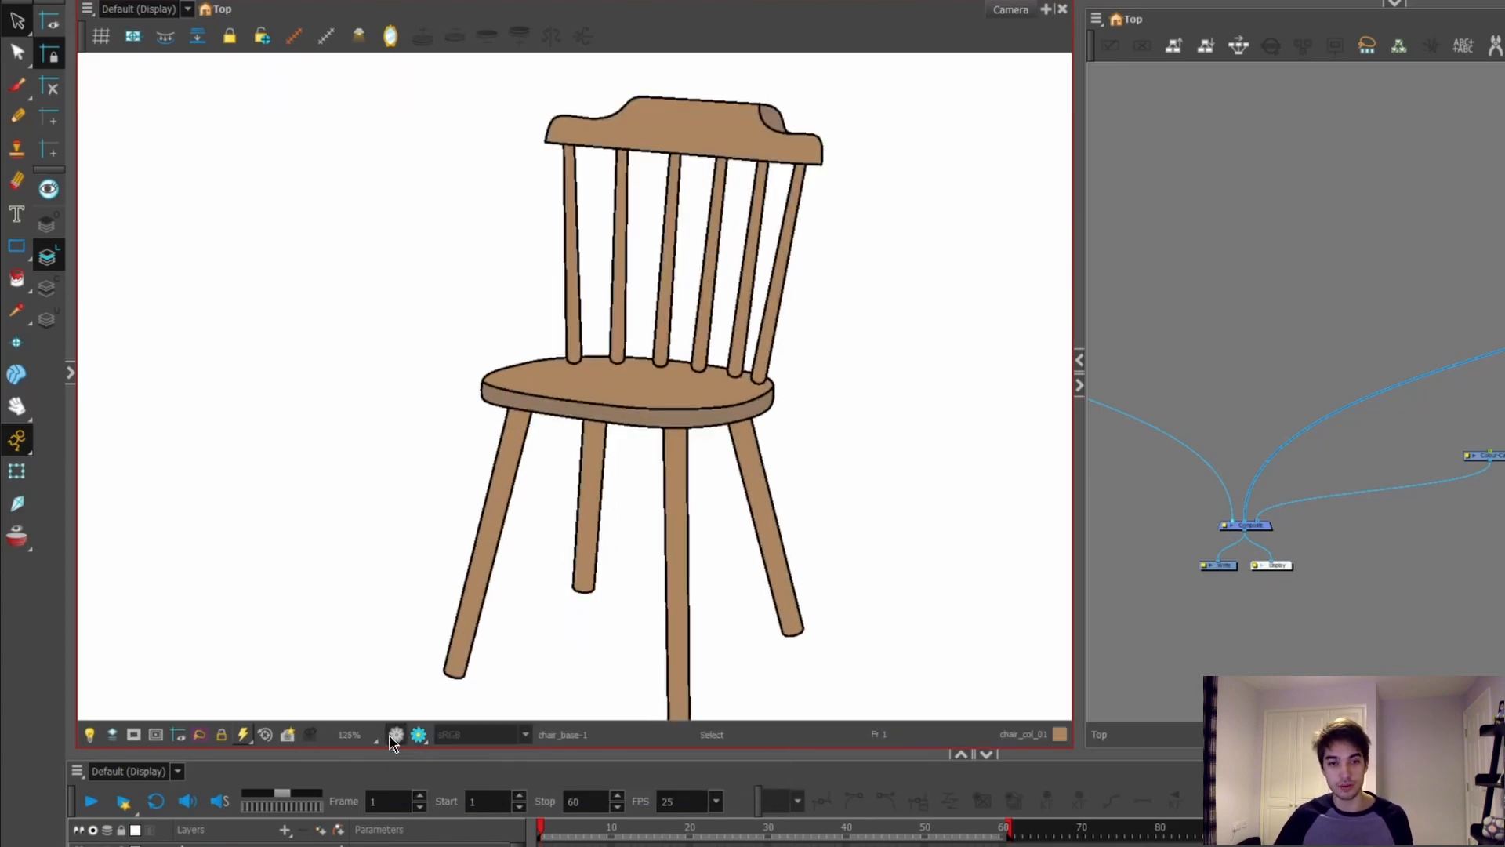
{"action": "scroll", "coordinate": [662, 504], "scroll_direction": "up", "scroll_amount": 2}
{"action": "scroll", "coordinate": [776, 426], "scroll_direction": "up", "scroll_amount": 1}
{"action": "scroll", "coordinate": [731, 561], "scroll_direction": "down", "scroll_amount": 1}
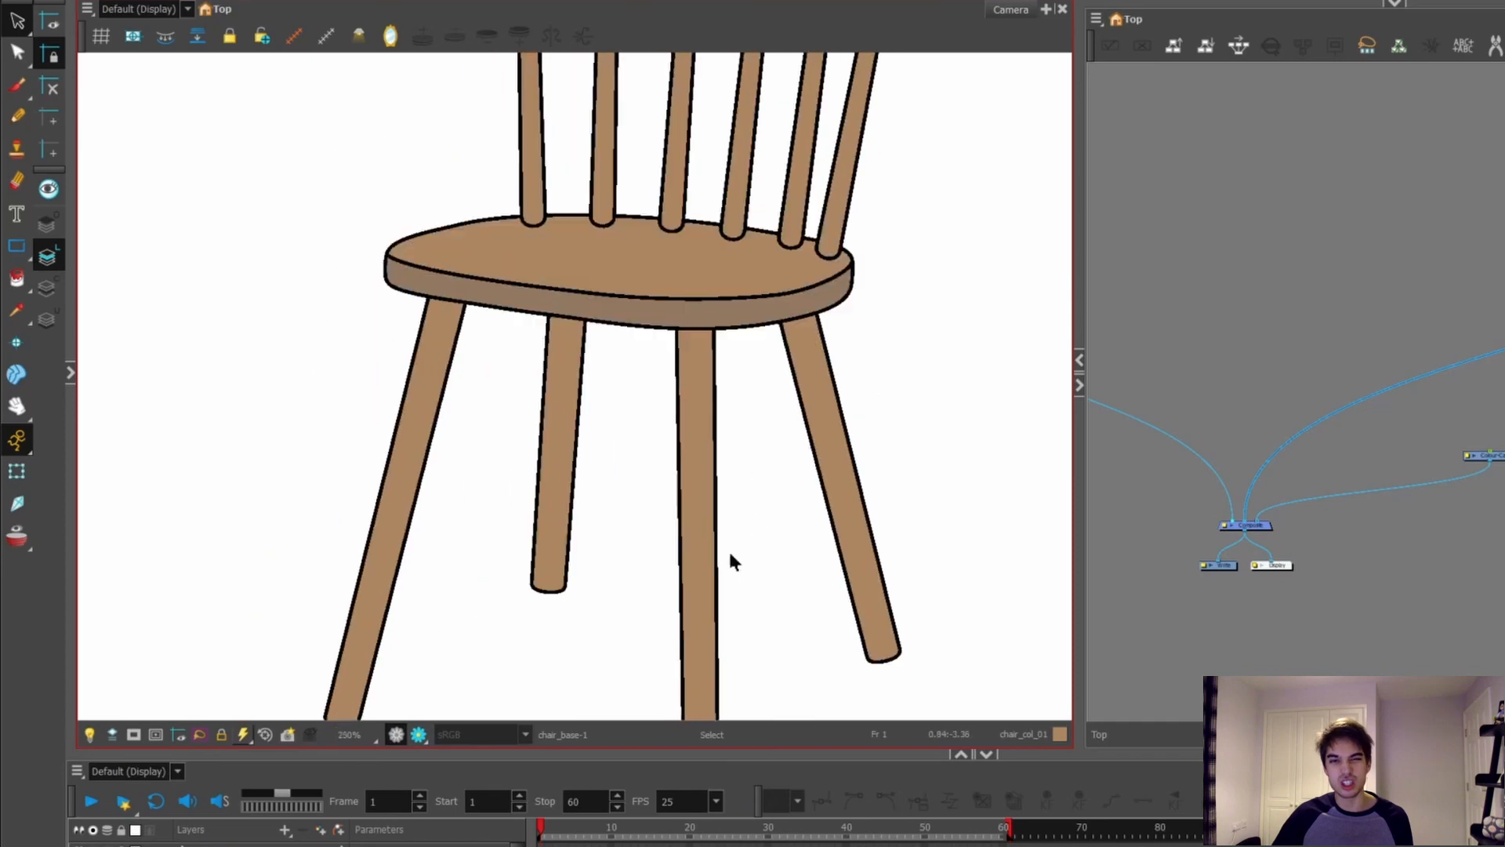
{"action": "scroll", "coordinate": [729, 553], "scroll_direction": "down", "scroll_amount": 4}
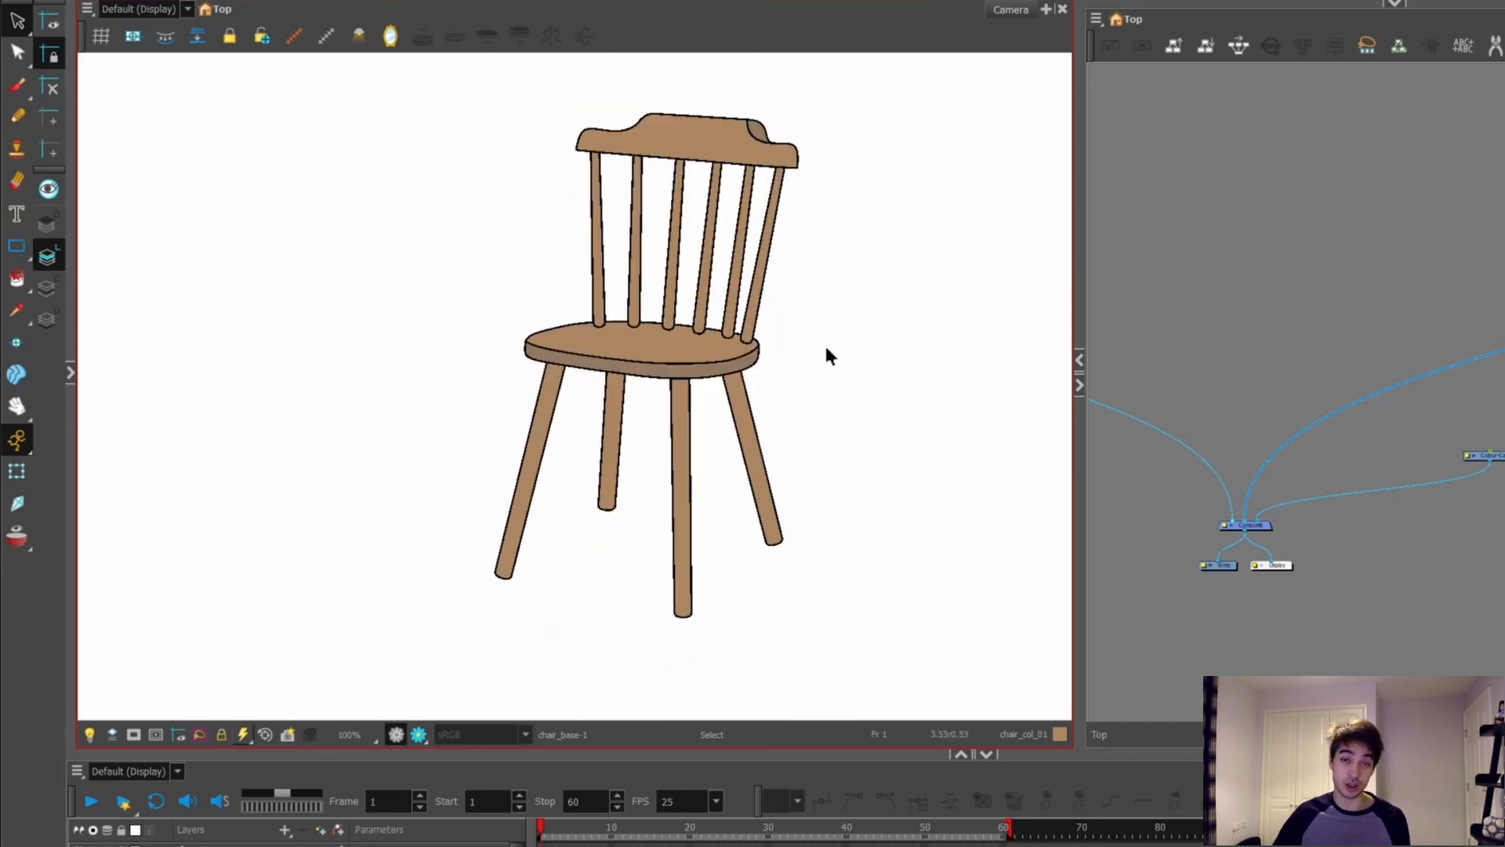
Step: Export the scene as a JPG layout image into the frames folder of the bluey_prop_01 project
{"action": "left_click", "coordinate": [19, 38]}
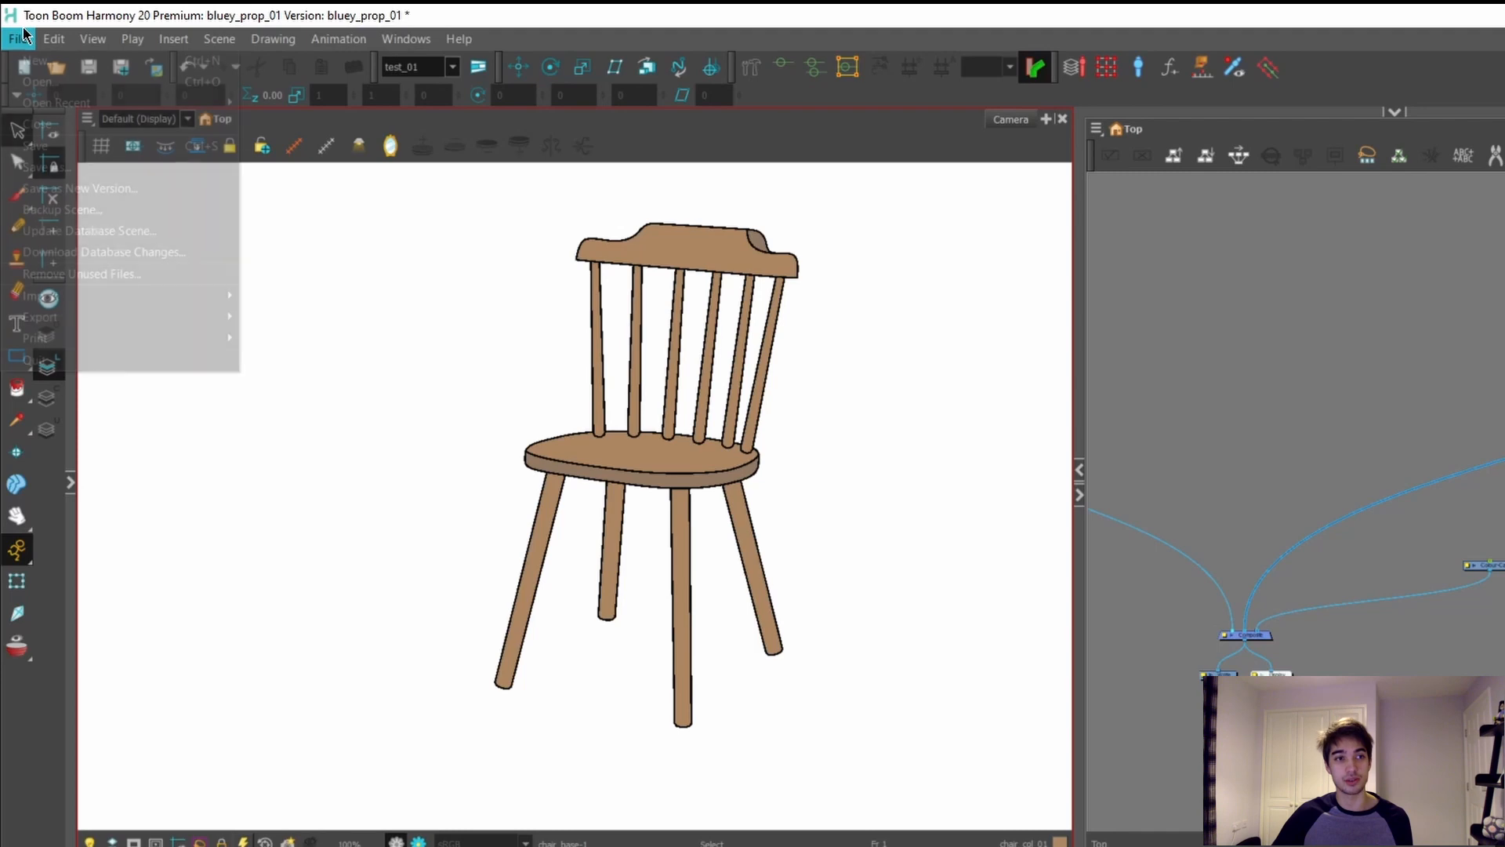
{"action": "mouse_move", "coordinate": [191, 316]}
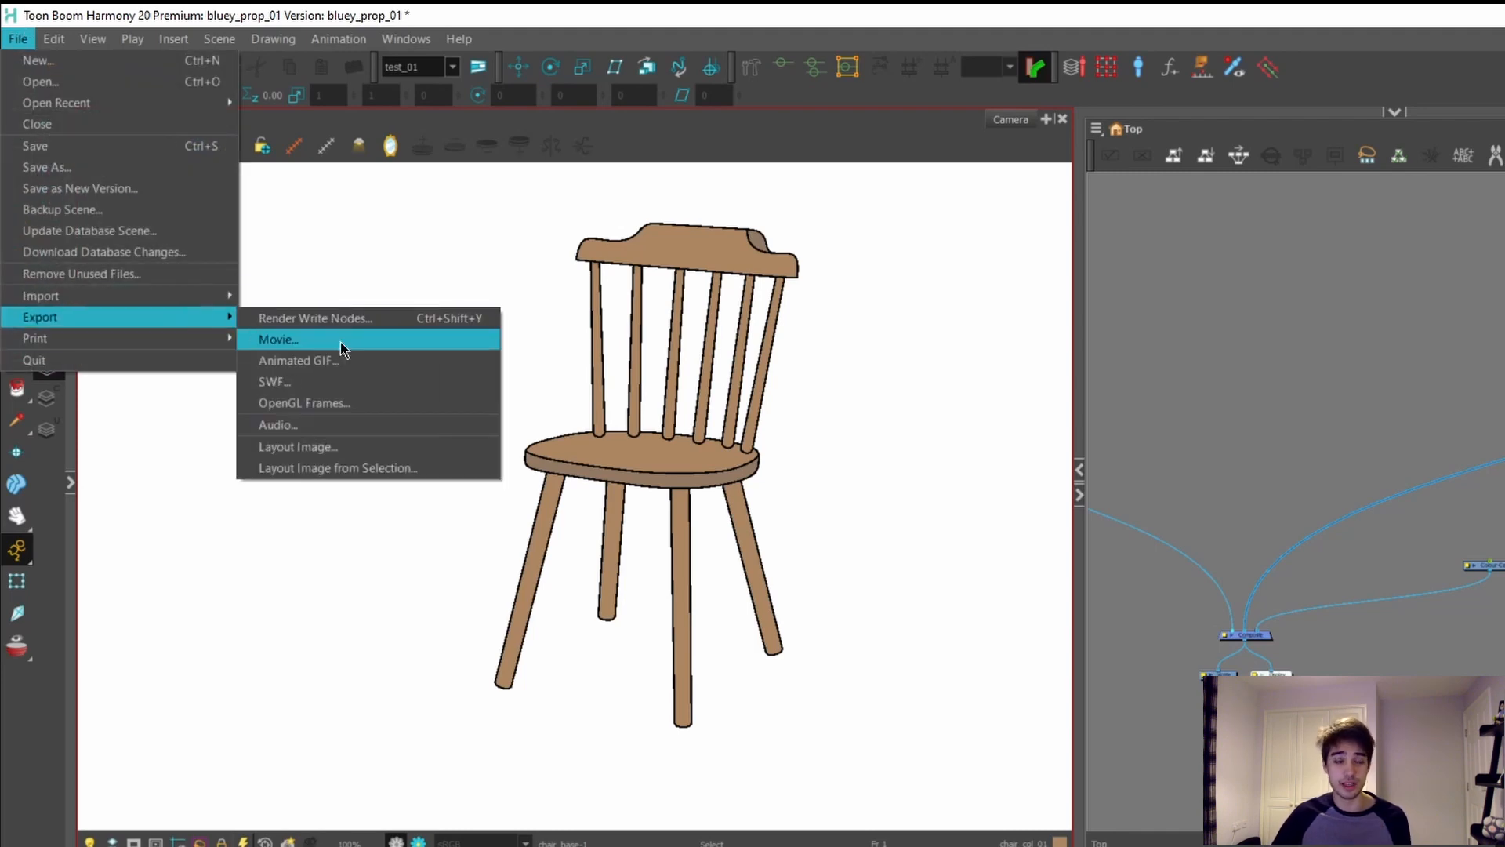
{"action": "left_click", "coordinate": [359, 448]}
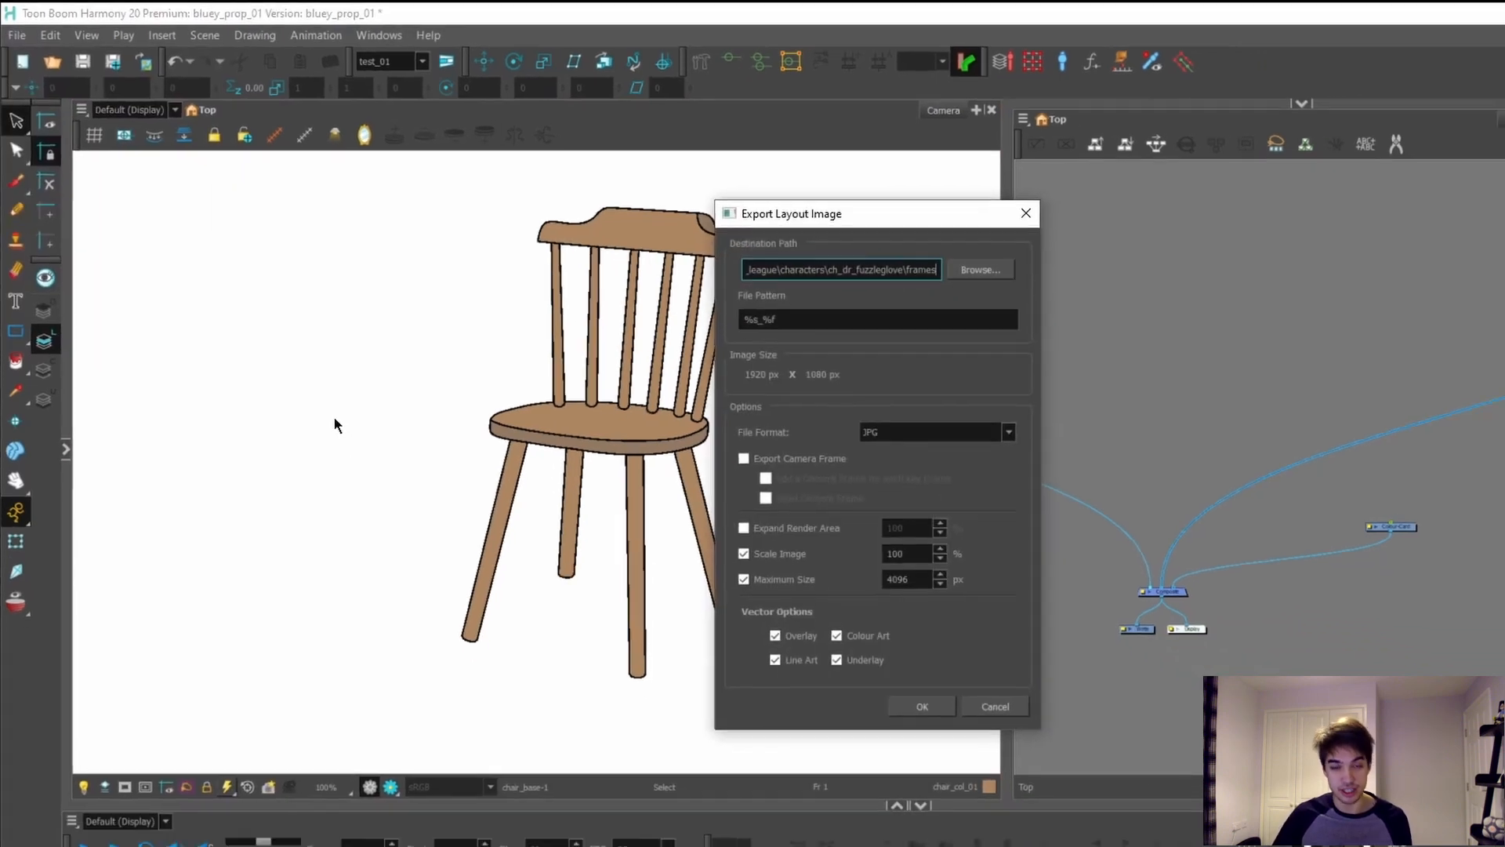
{"action": "left_click", "coordinate": [840, 225]}
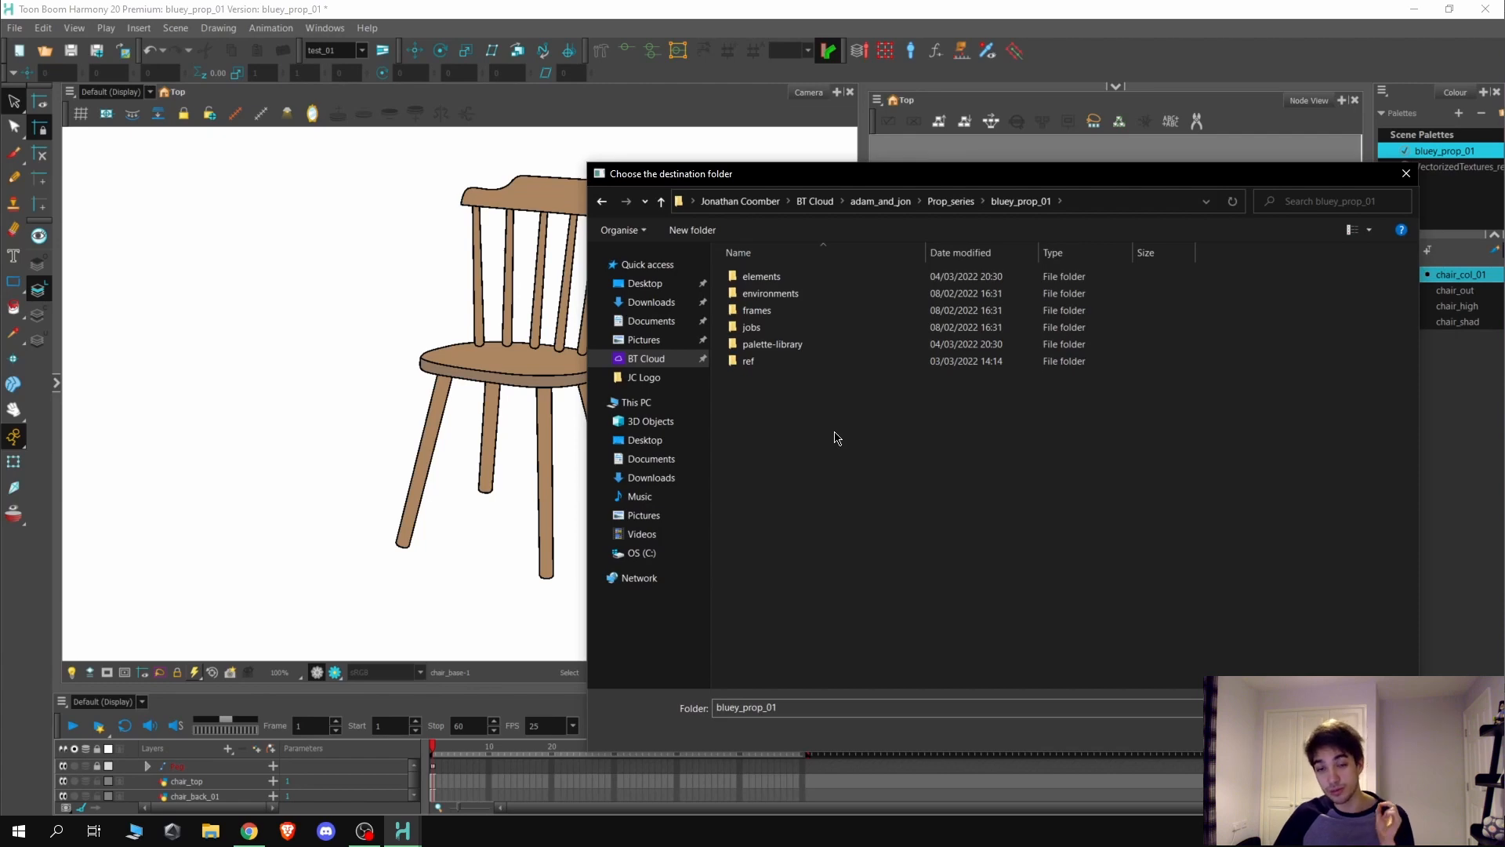
{"action": "double_click", "coordinate": [834, 310]}
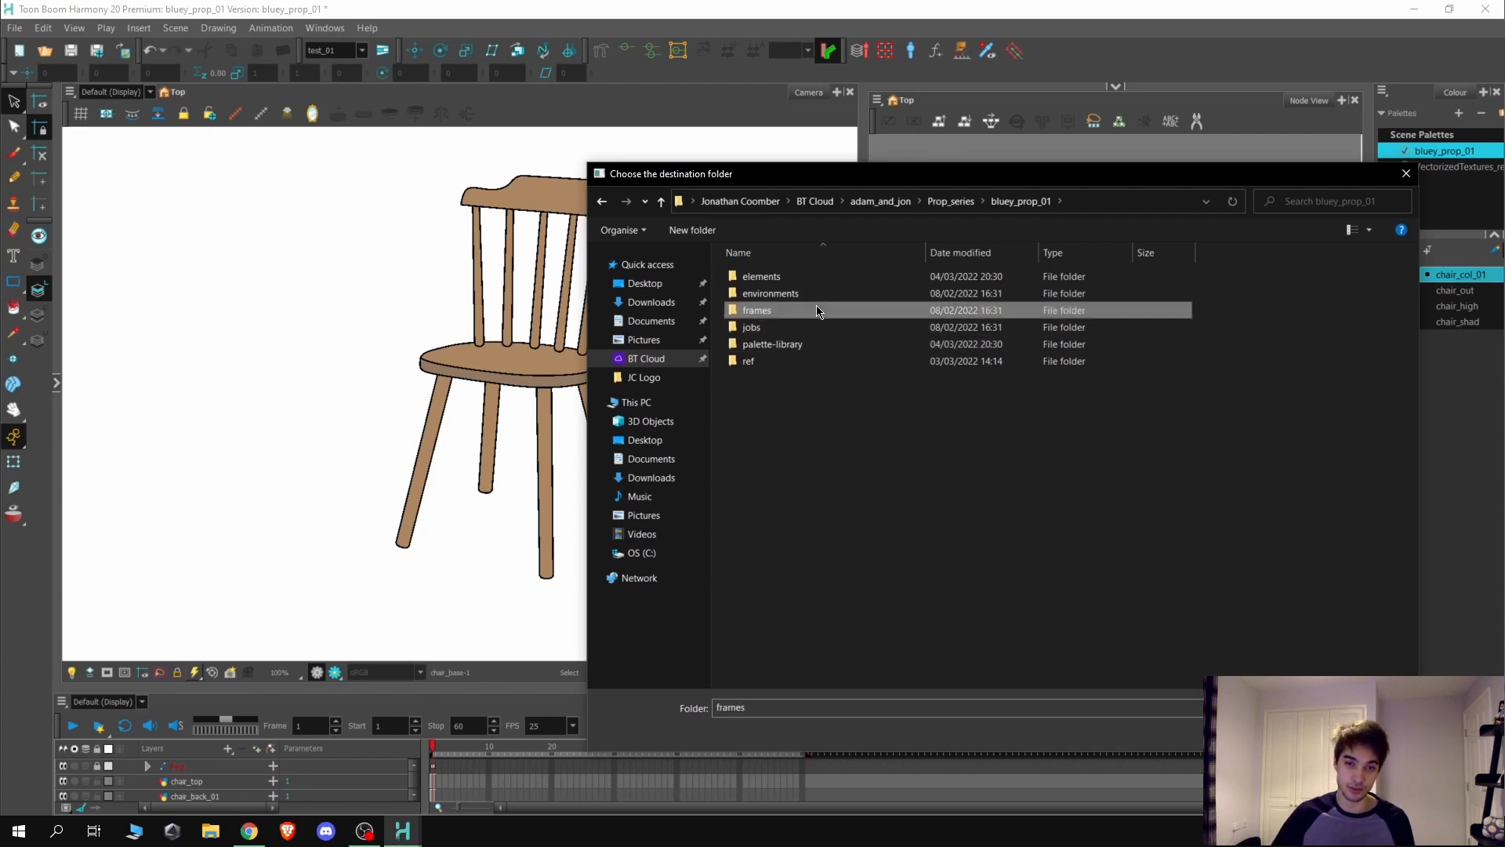
{"action": "key", "text": "Return"}
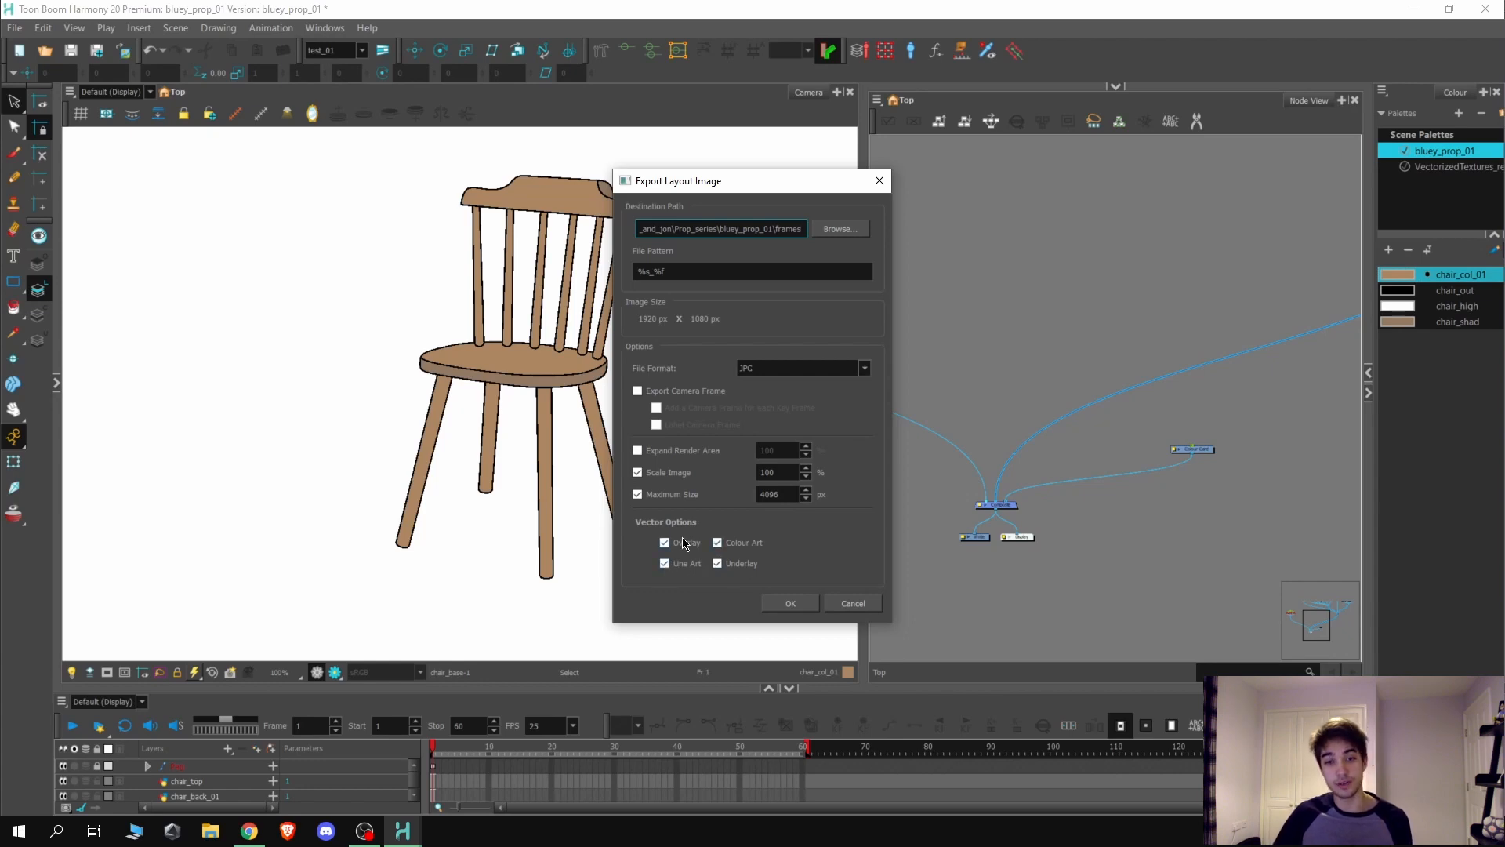
{"action": "key", "text": "Return"}
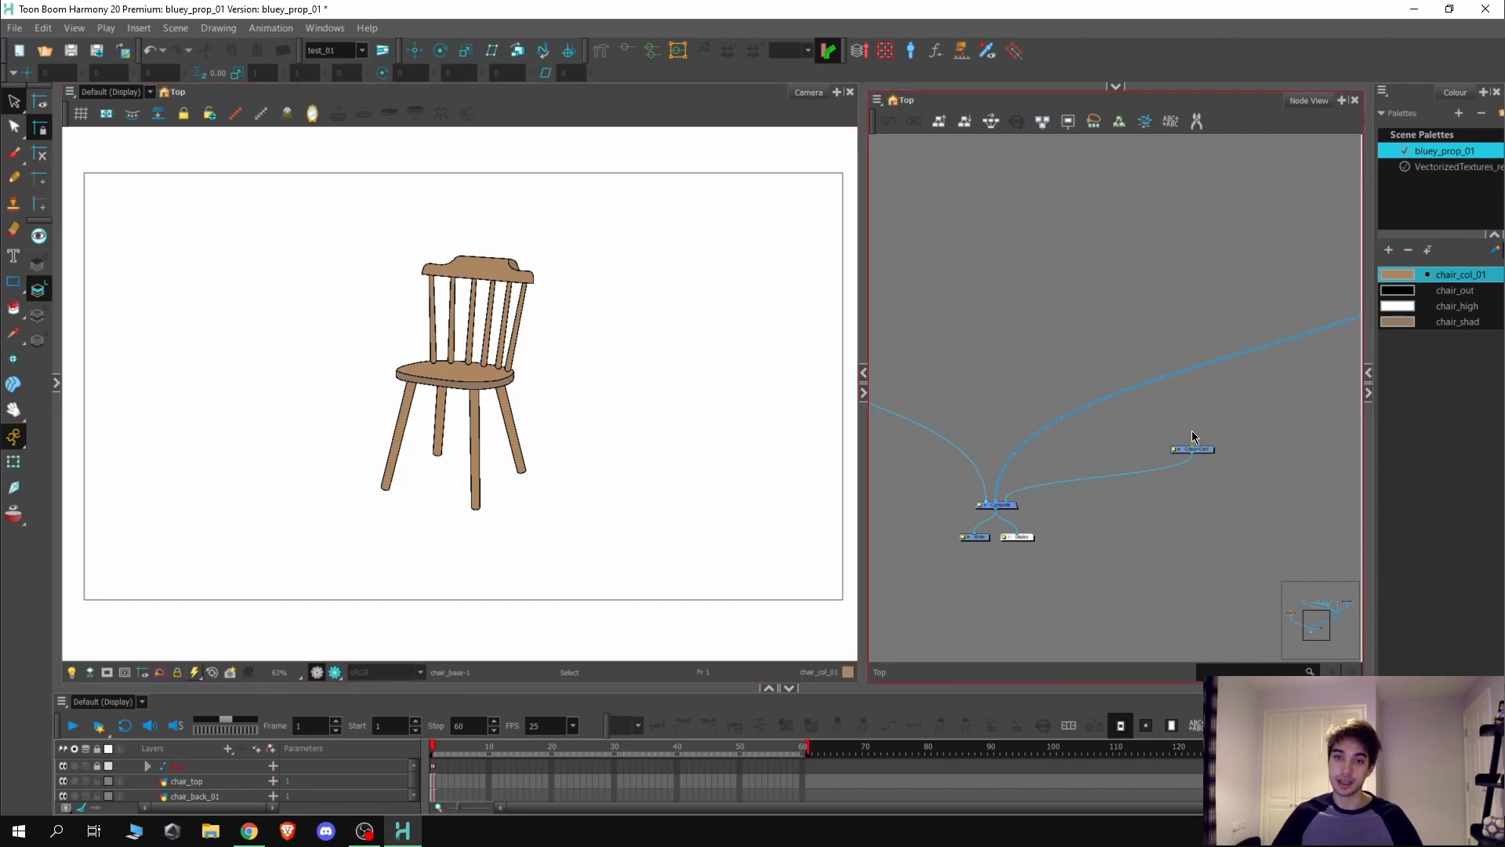
Step: Disable the Colour-Card node to remove the white background behind the chair
{"action": "scroll", "coordinate": [1237, 465], "scroll_direction": "up", "scroll_amount": 2}
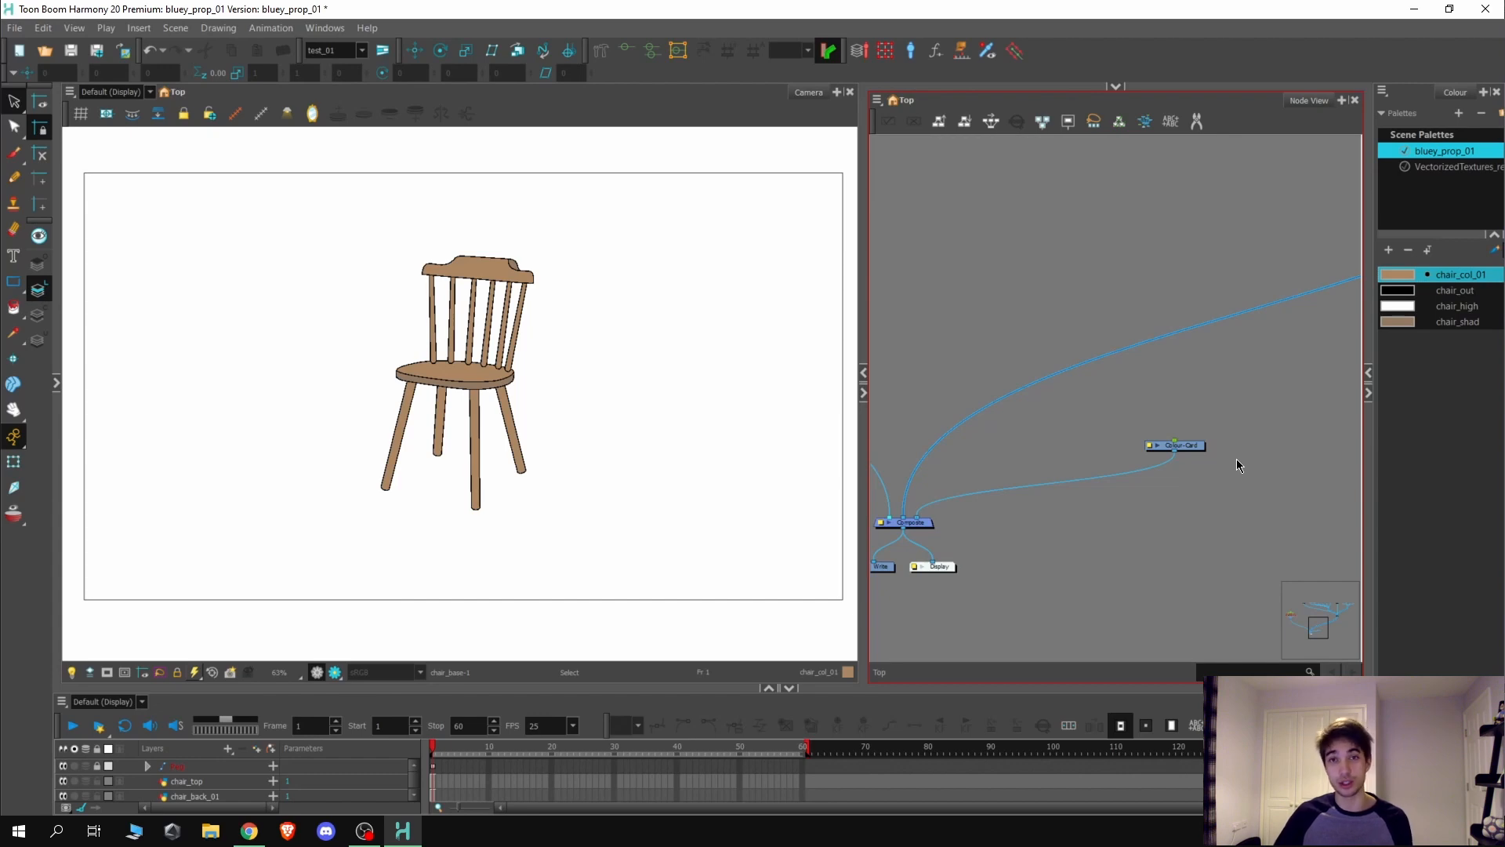
{"action": "left_click", "coordinate": [1153, 475]}
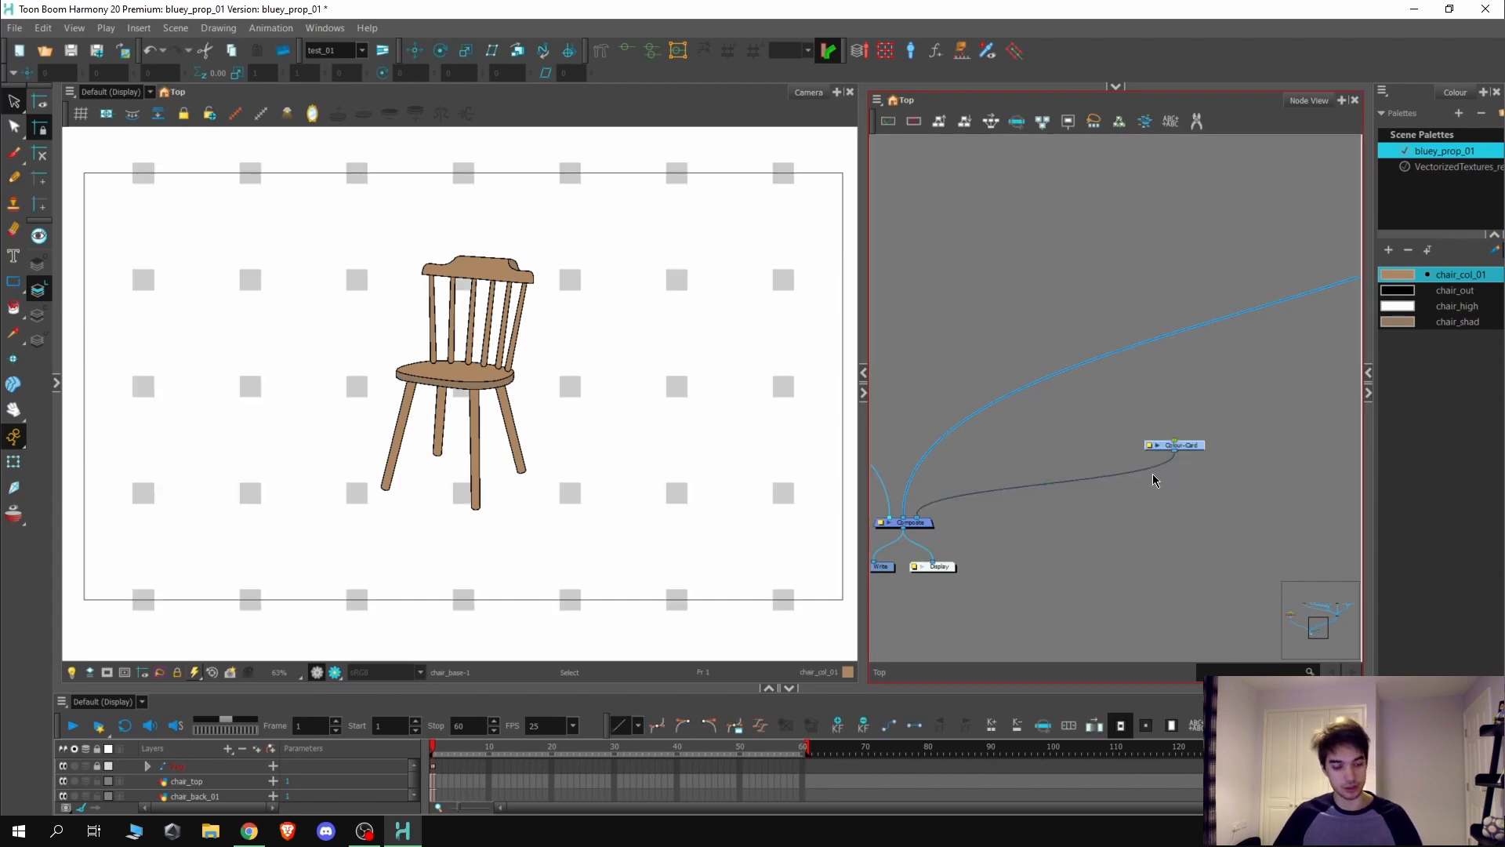
{"action": "key", "text": "d"}
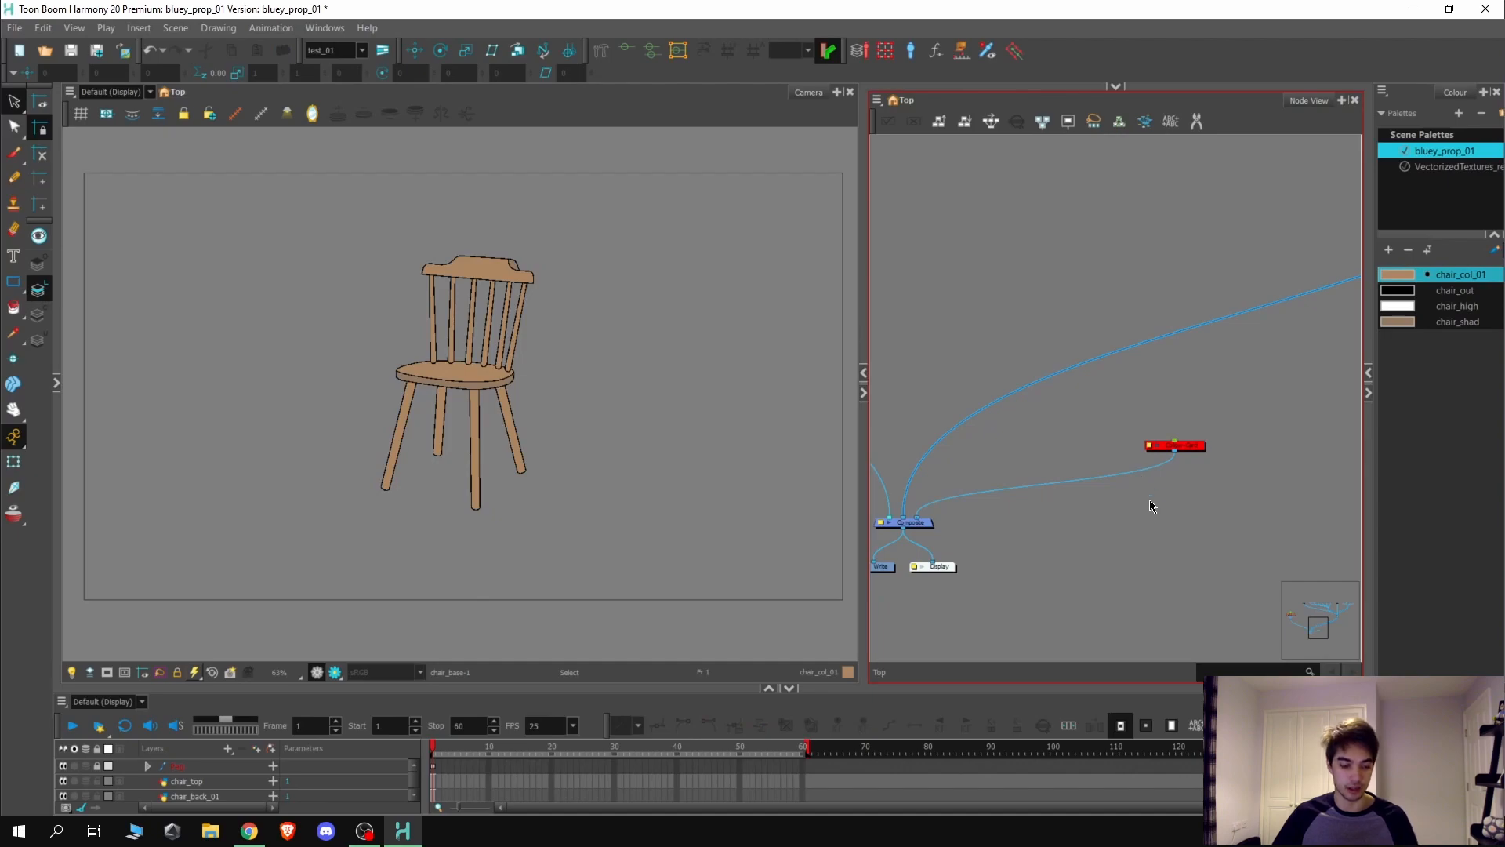
{"action": "scroll", "coordinate": [1156, 473], "scroll_direction": "down", "scroll_amount": 5}
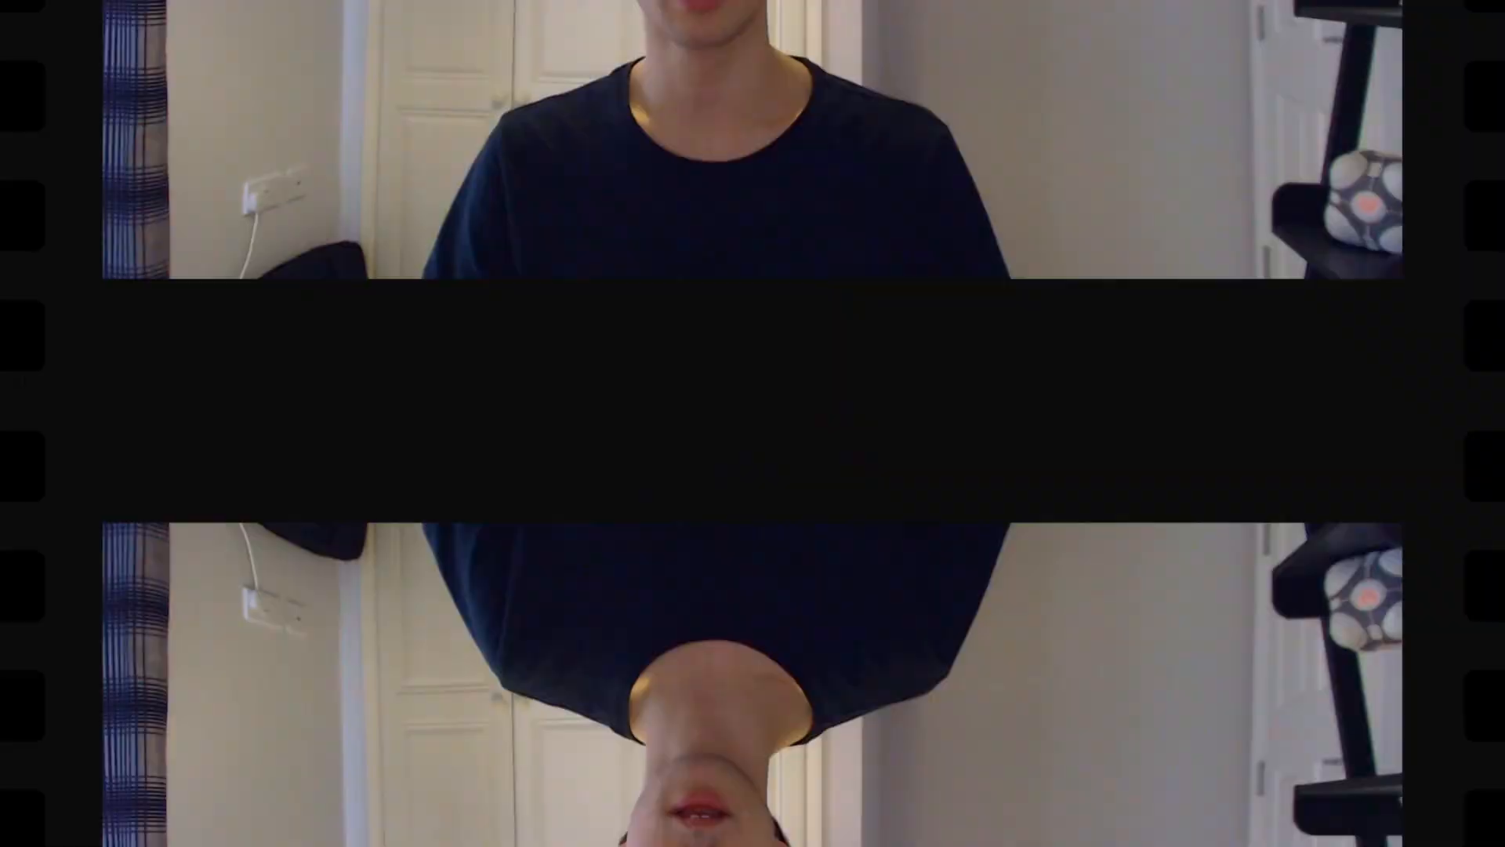